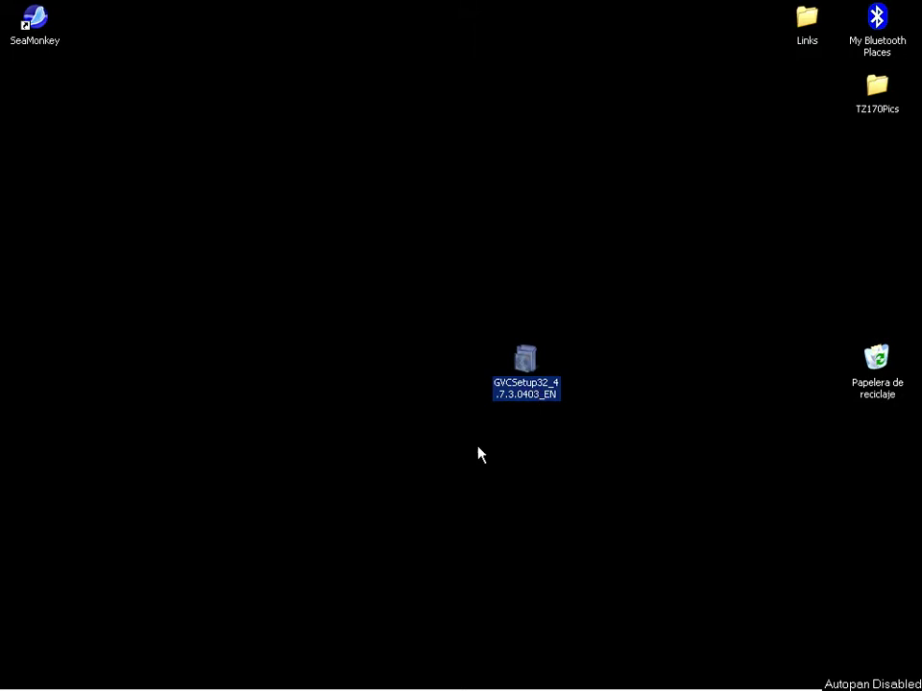
# Run the GVCSetup32_4.7.3.0403_EN installer package from the desktop.
pyautogui.click(611, 501)
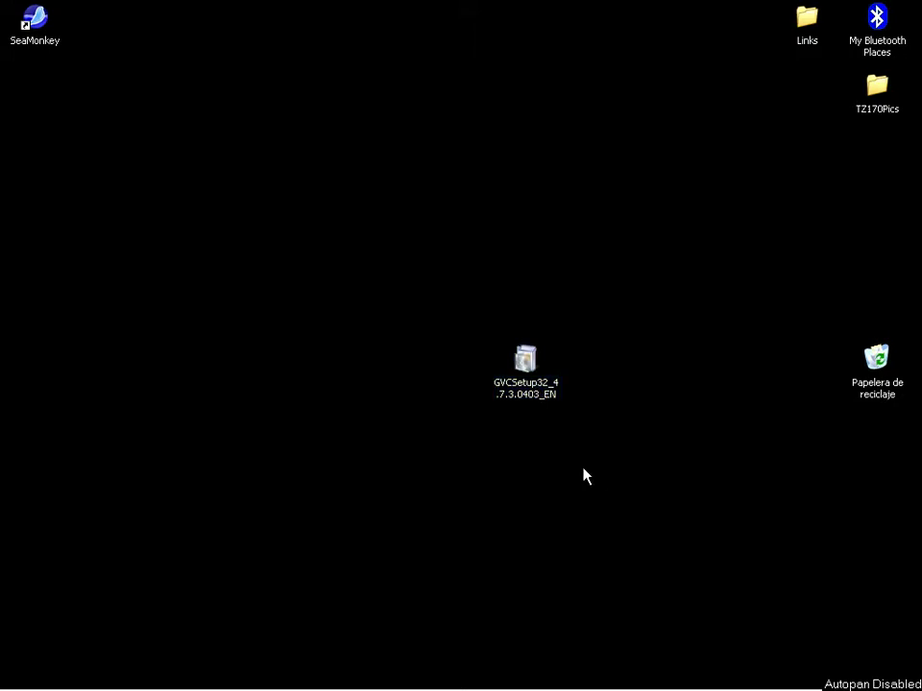
pyautogui.click(523, 372)
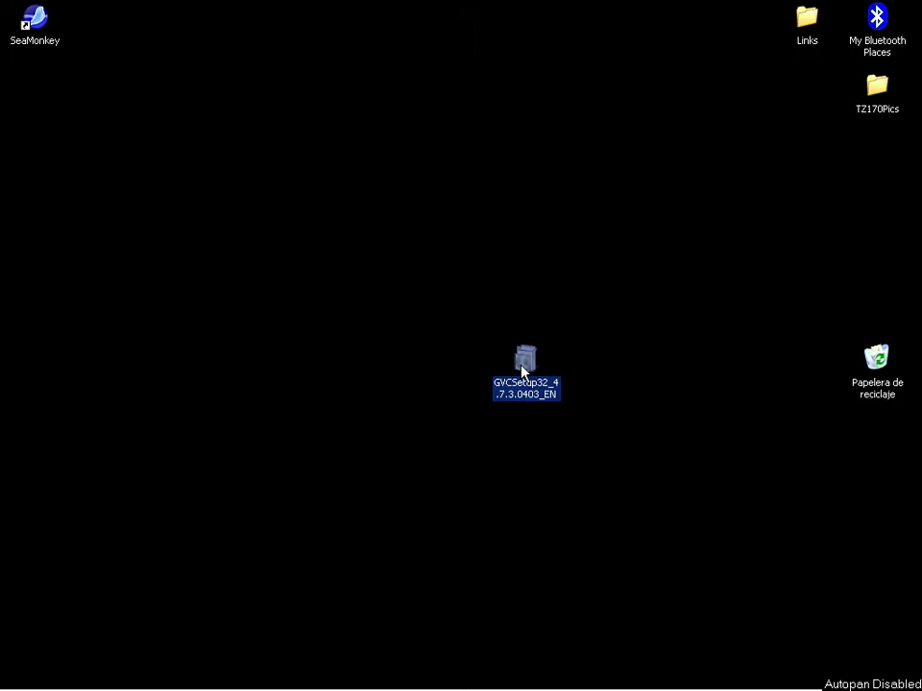
pyautogui.doubleClick(522, 373)
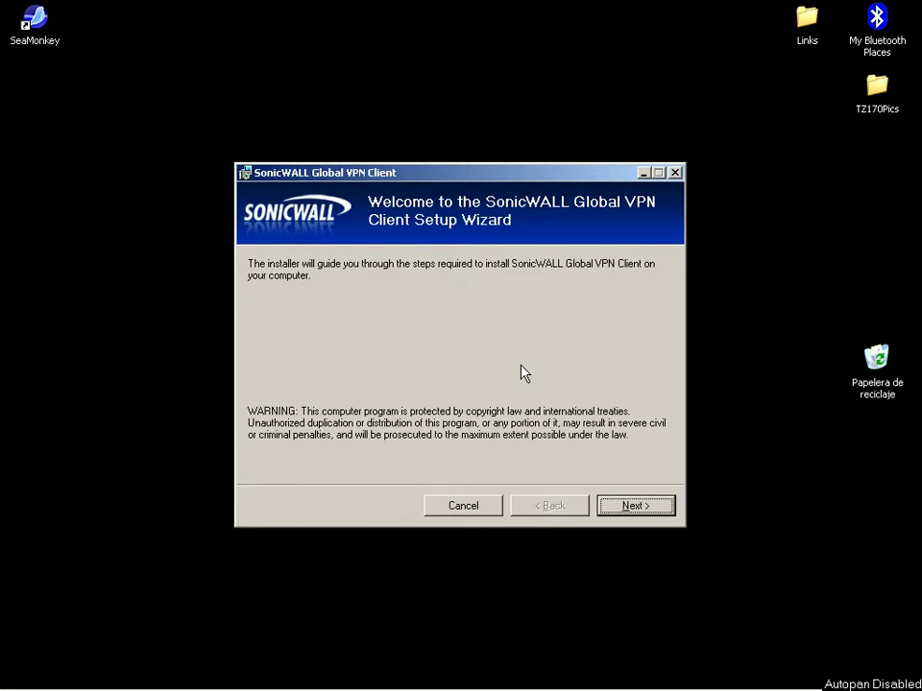
# Accept the licence agreement, keep the default folder for Everyone, and start installing.
pyautogui.click(636, 505)
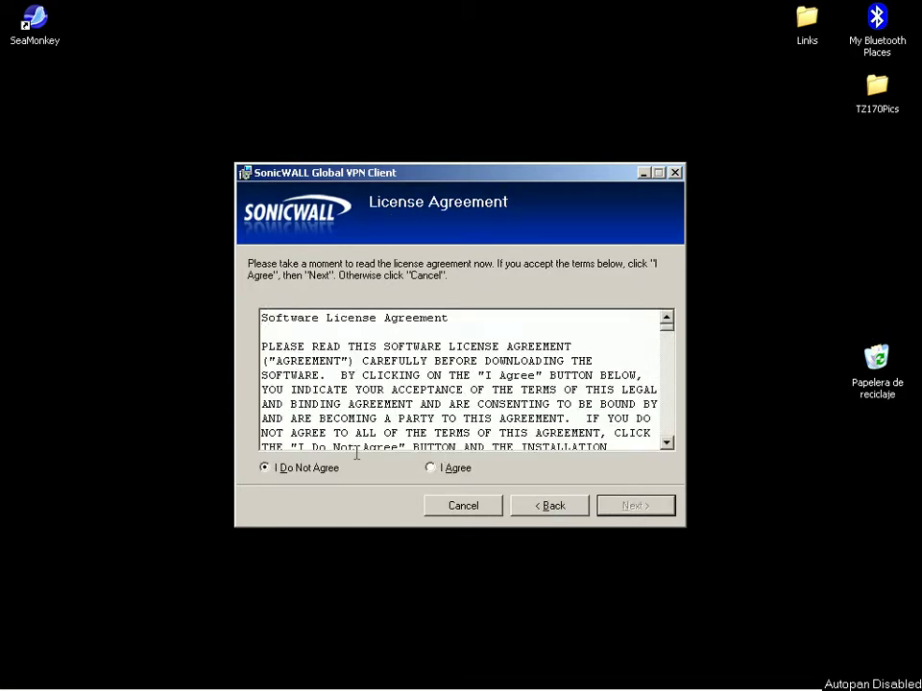
pyautogui.click(434, 470)
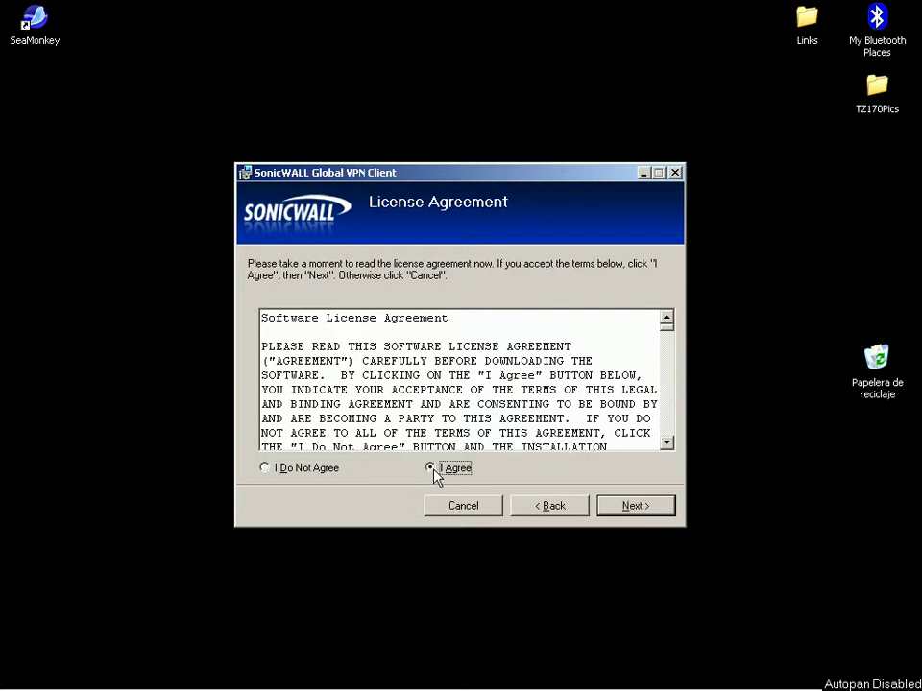
pyautogui.click(634, 505)
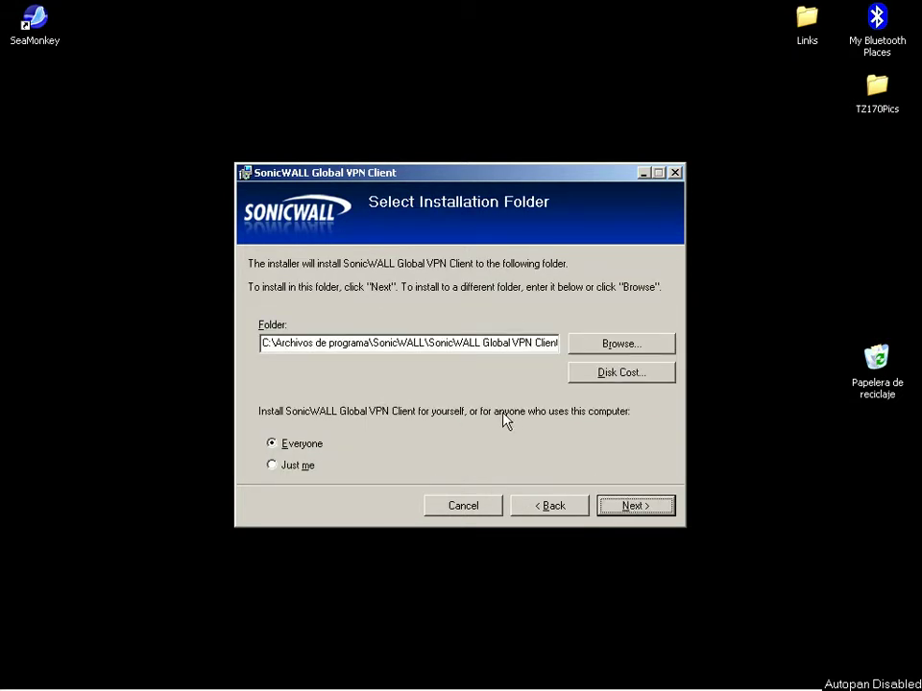
pyautogui.click(636, 509)
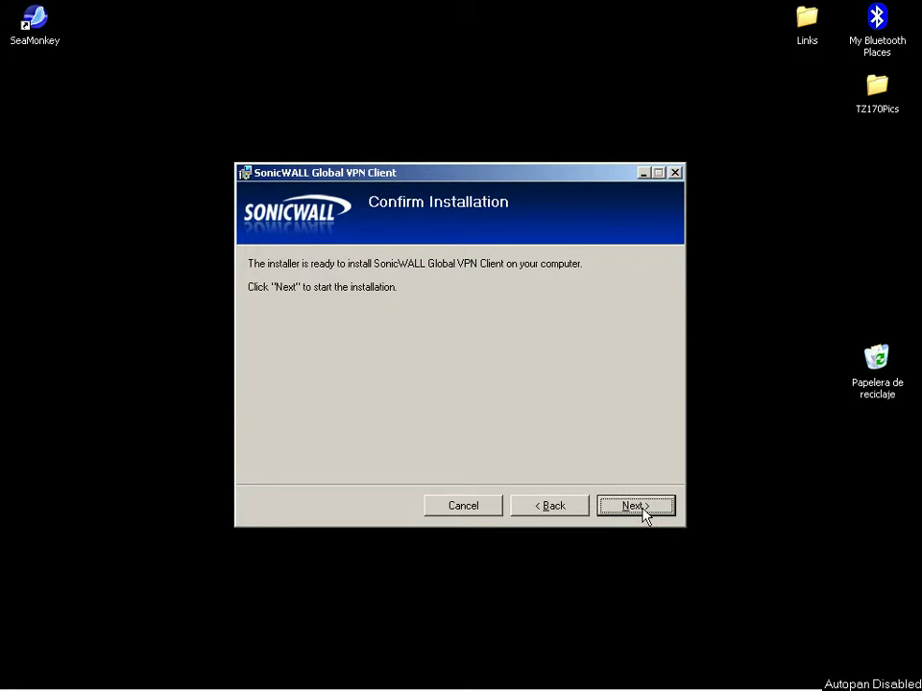
pyautogui.click(642, 509)
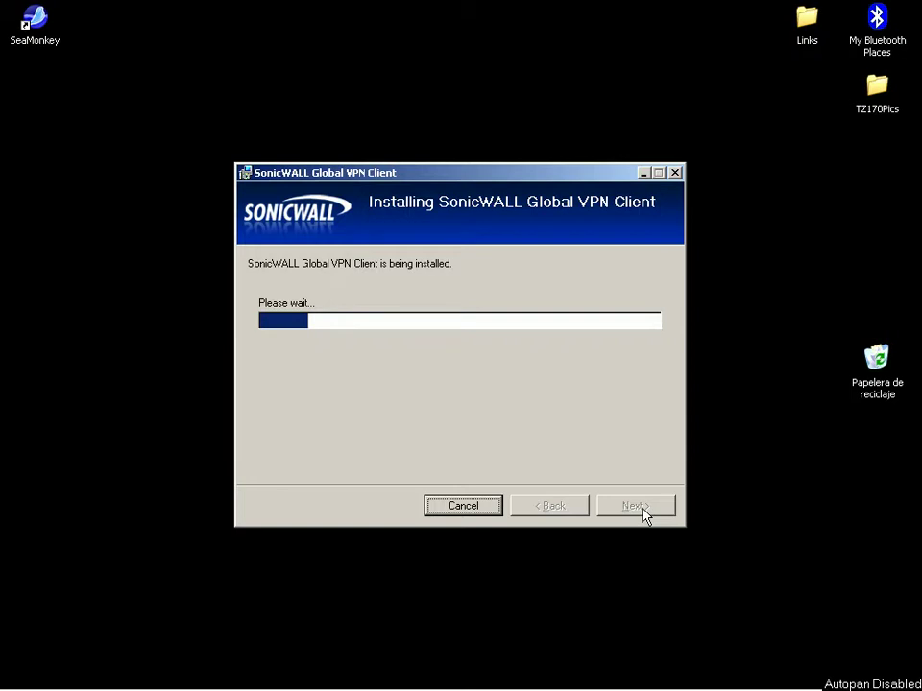
# Dismiss the hidden message box and wireless notification, then close the finished installer.
pyautogui.moveTo(541, 179); pyautogui.dragTo(819, 269)
pyautogui.click(479, 371)
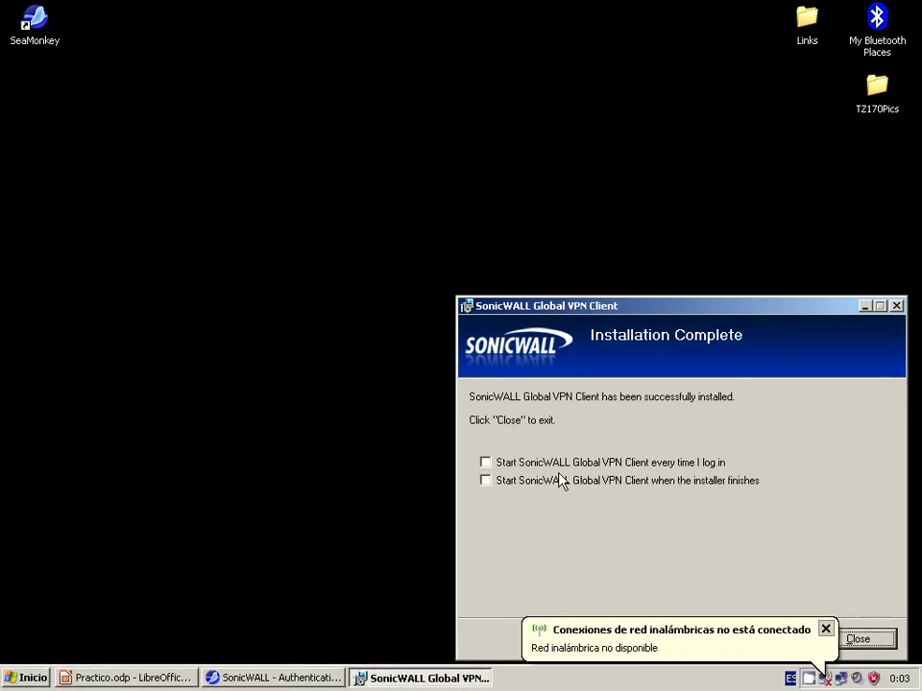
pyautogui.click(826, 631)
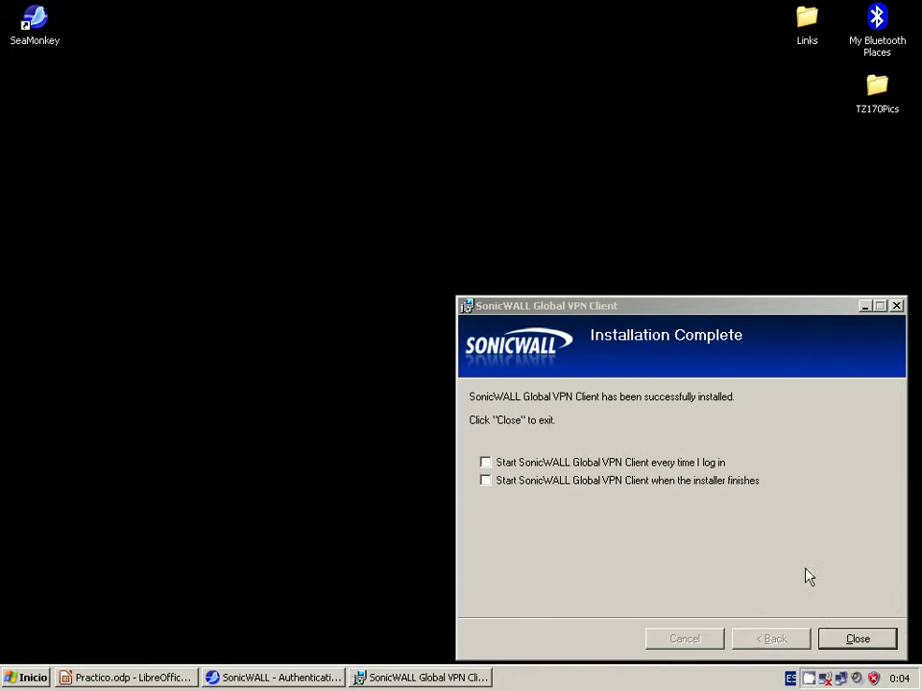
pyautogui.click(850, 638)
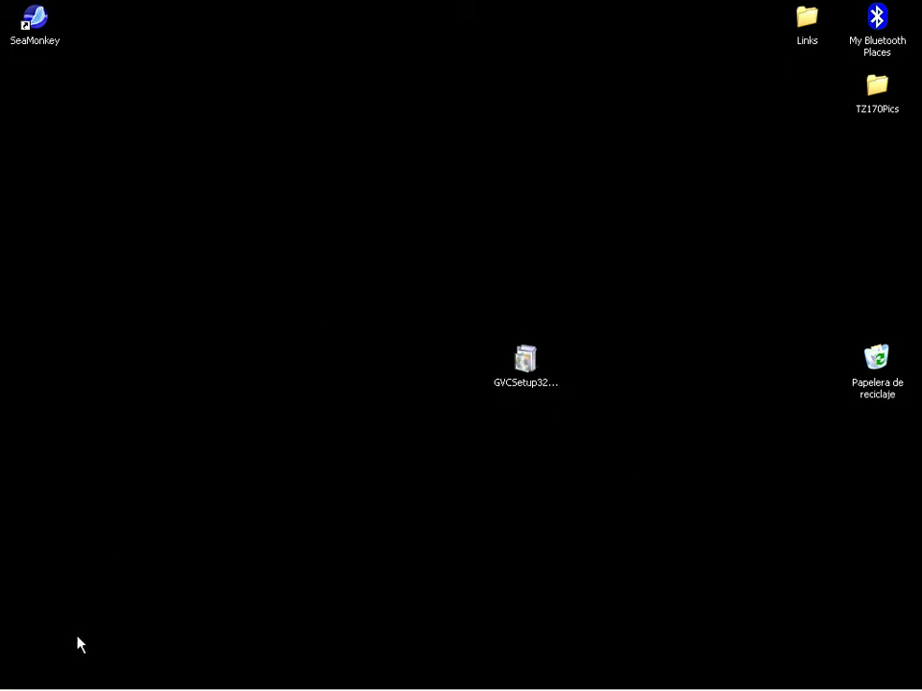
# Launch SonicWALL Global VPN Client from the Start menu's programs list.
pyautogui.click(26, 677)
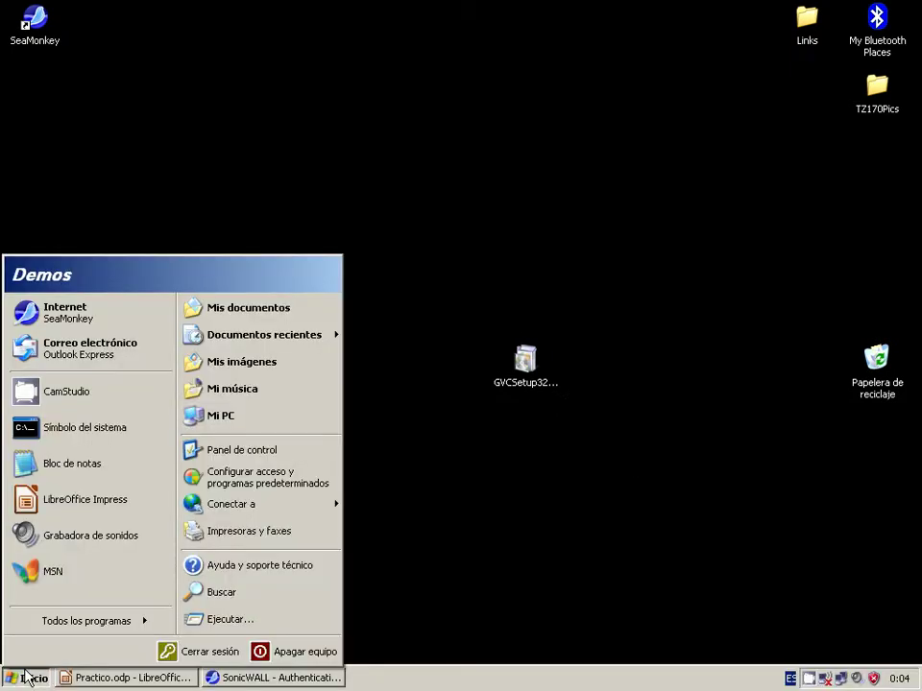
pyautogui.moveTo(134, 634)
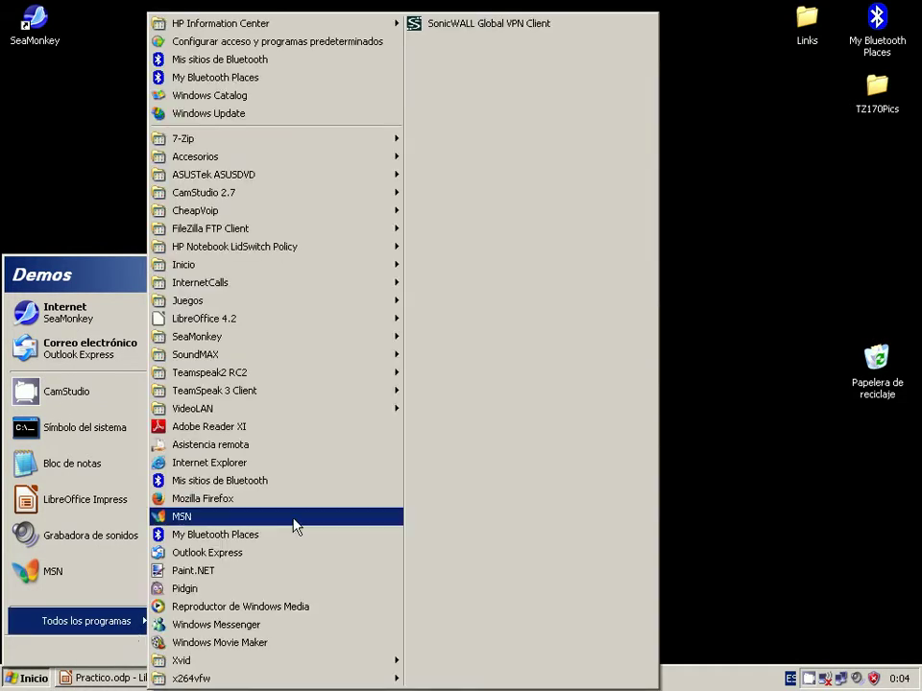
pyautogui.click(514, 31)
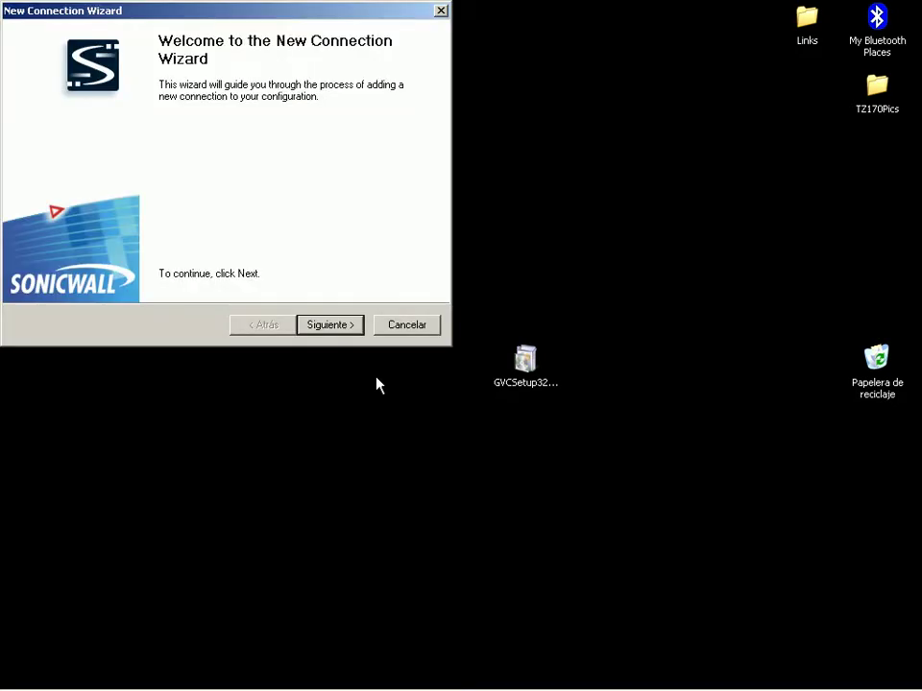
# View the Remote Access and Office Gateway scenario diagrams, then continue with Remote Access.
pyautogui.click(342, 331)
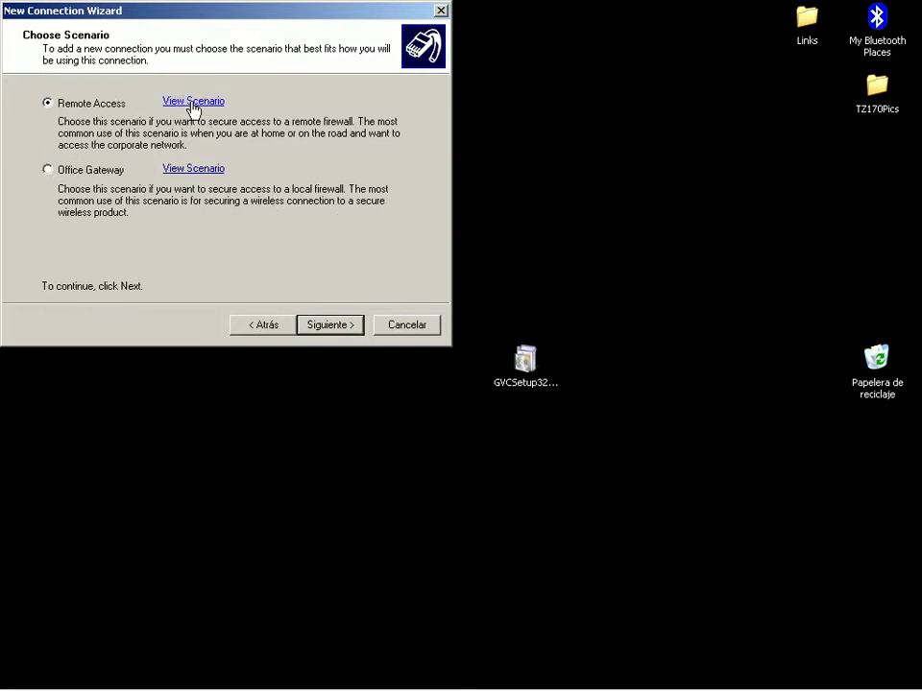
pyautogui.click(191, 104)
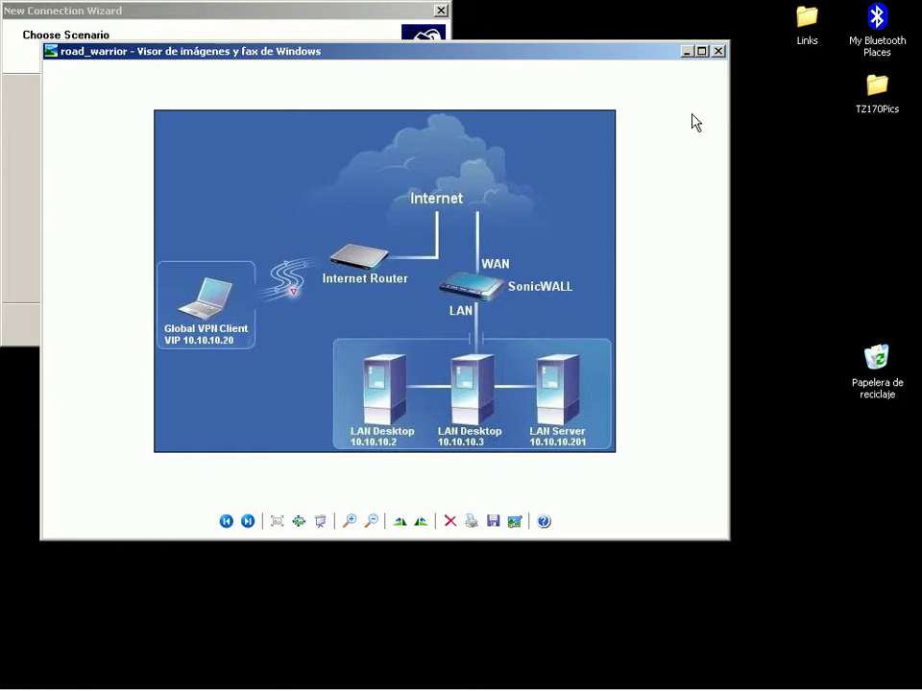
pyautogui.click(717, 51)
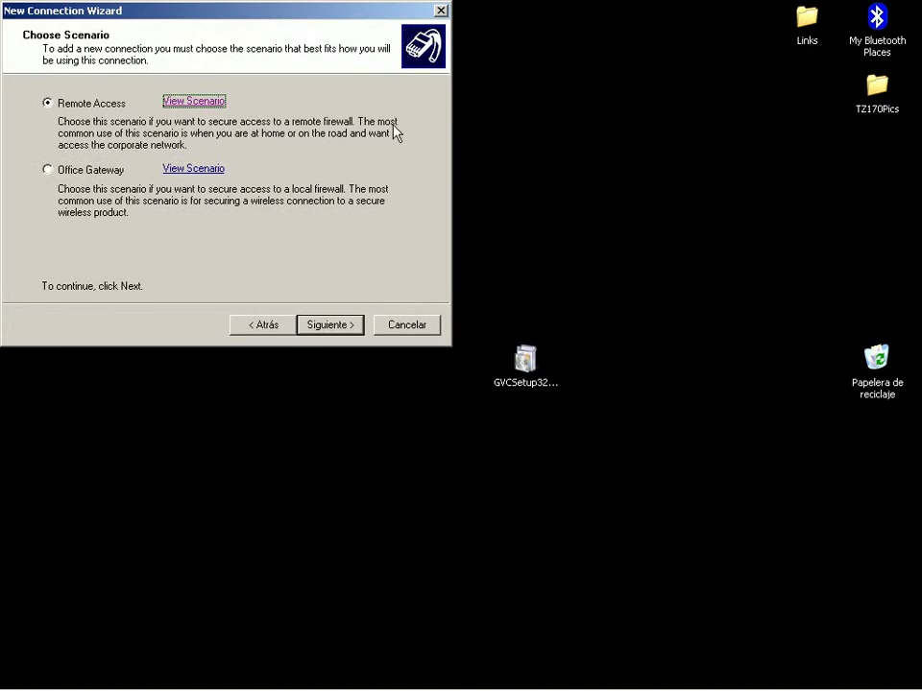
pyautogui.click(182, 171)
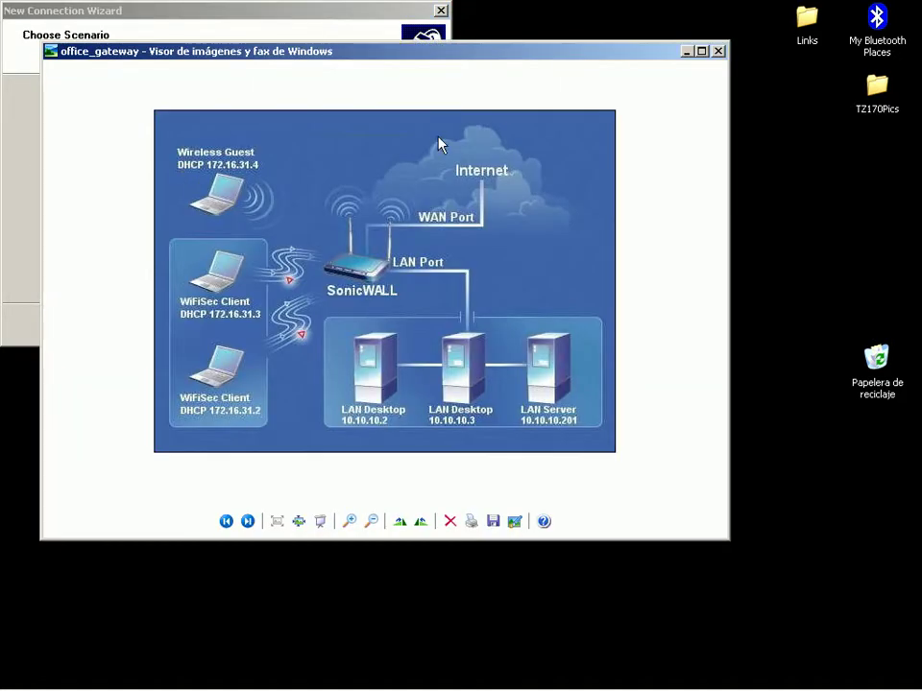
pyautogui.click(718, 51)
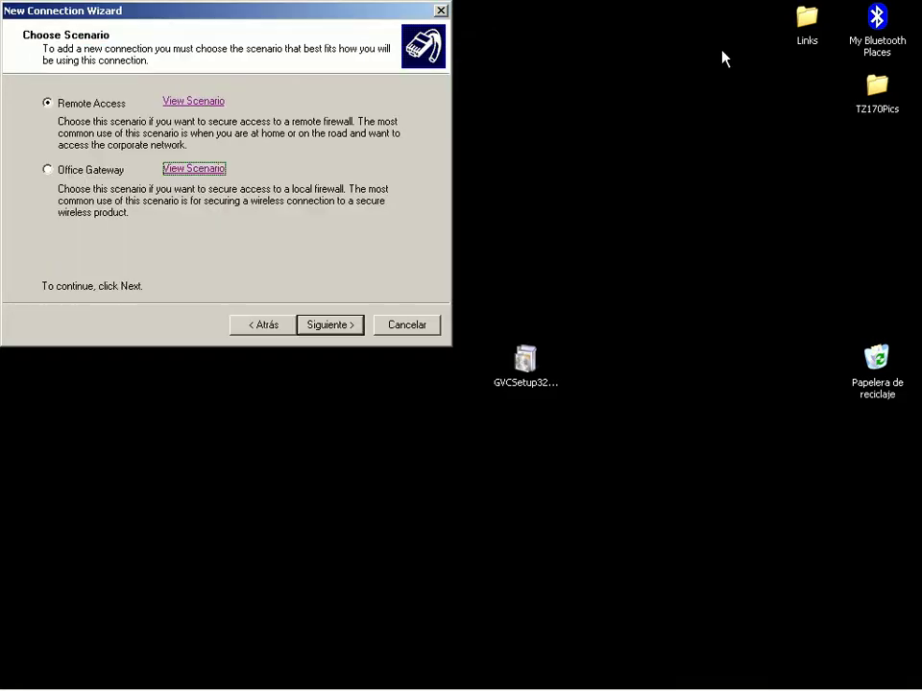
pyautogui.click(330, 331)
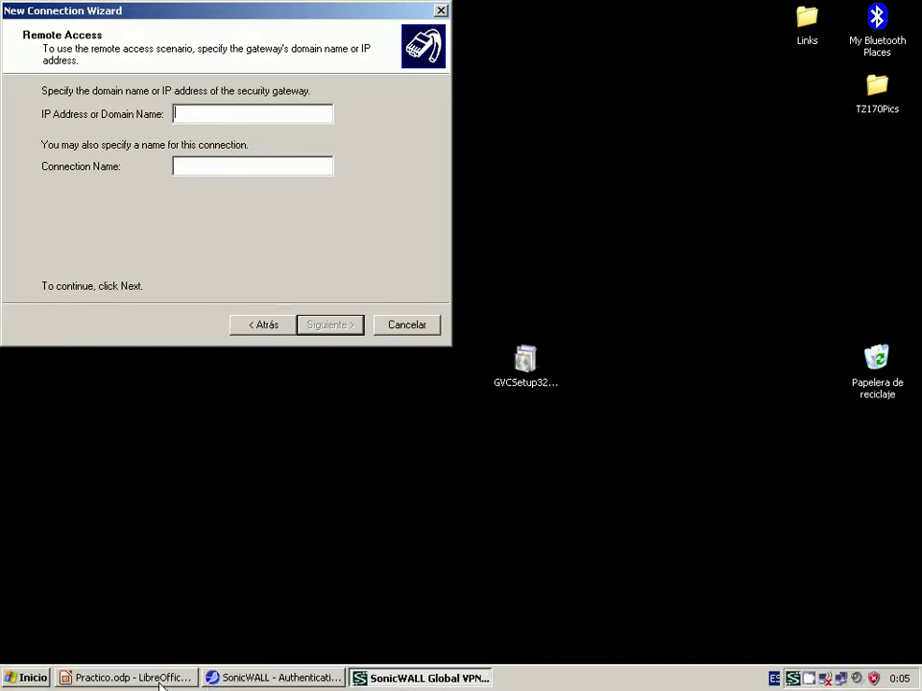
pyautogui.click(160, 681)
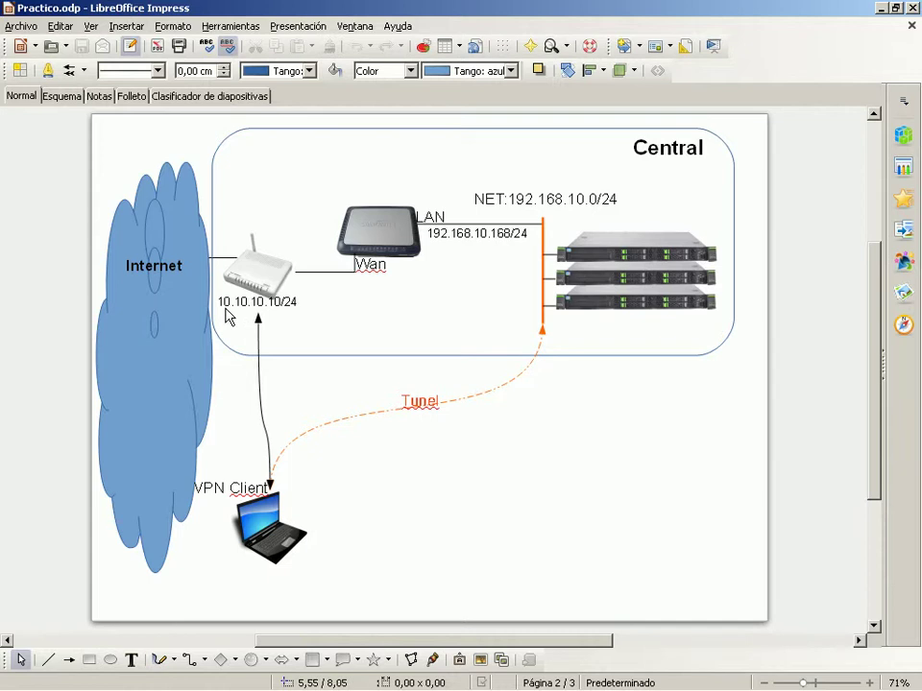
pyautogui.click(914, 7)
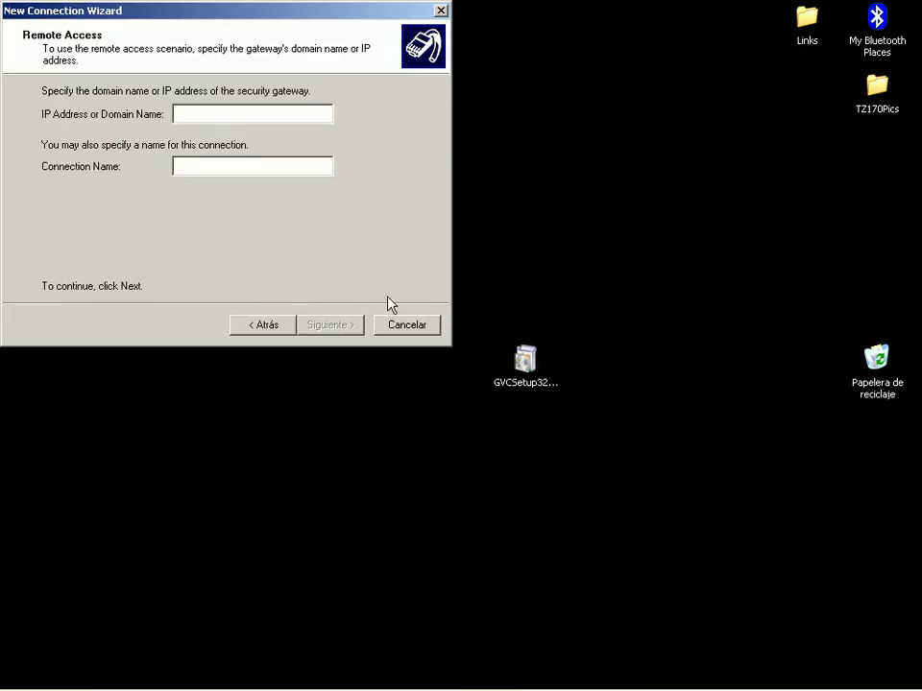
# Enter 10.10.10.10 as the gateway IP address.
pyautogui.click(217, 110)
pyautogui.write('10.10')
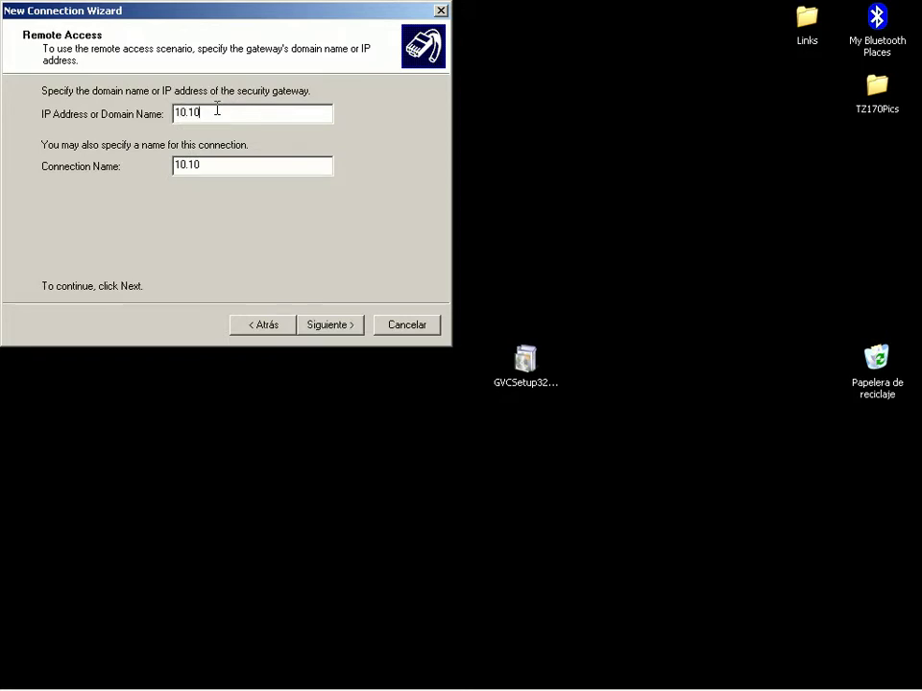
pyautogui.write('.10.01')
pyautogui.press('BackSpace')
pyautogui.press('BackSpace')
pyautogui.write('10')
# Replace the auto-filled connection name with 'Oficina' and advance to the final page.
pyautogui.moveTo(263, 167); pyautogui.dragTo(28, 173)
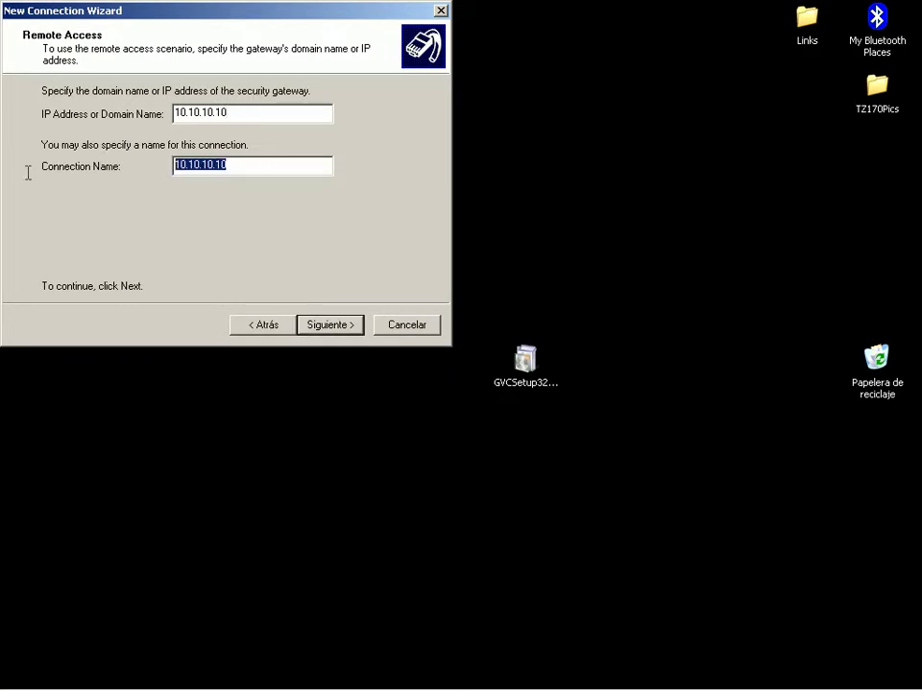
pyautogui.press('BackSpace')
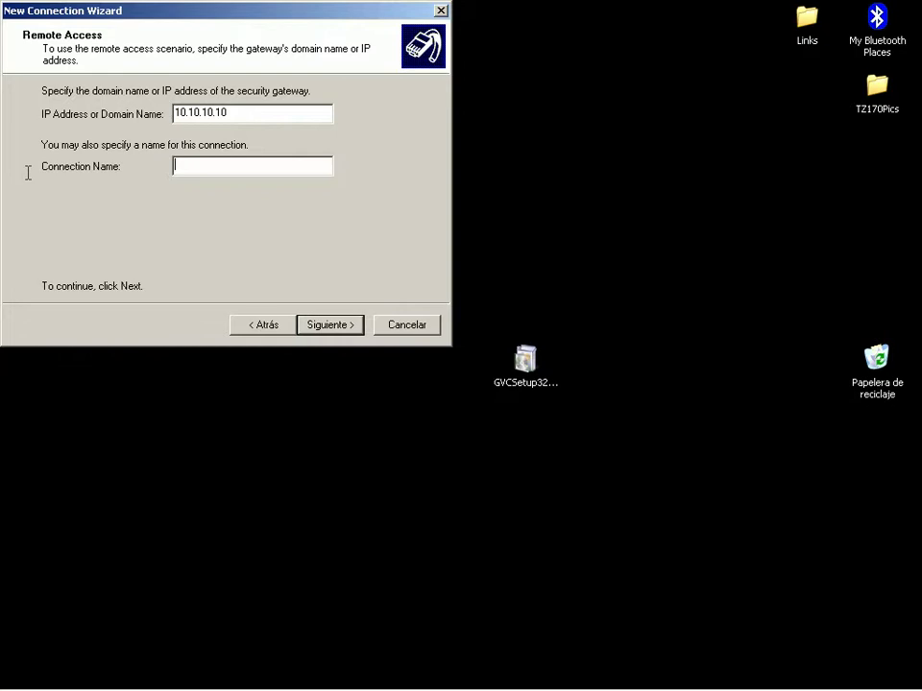
pyautogui.write('Oficina')
pyautogui.click(330, 327)
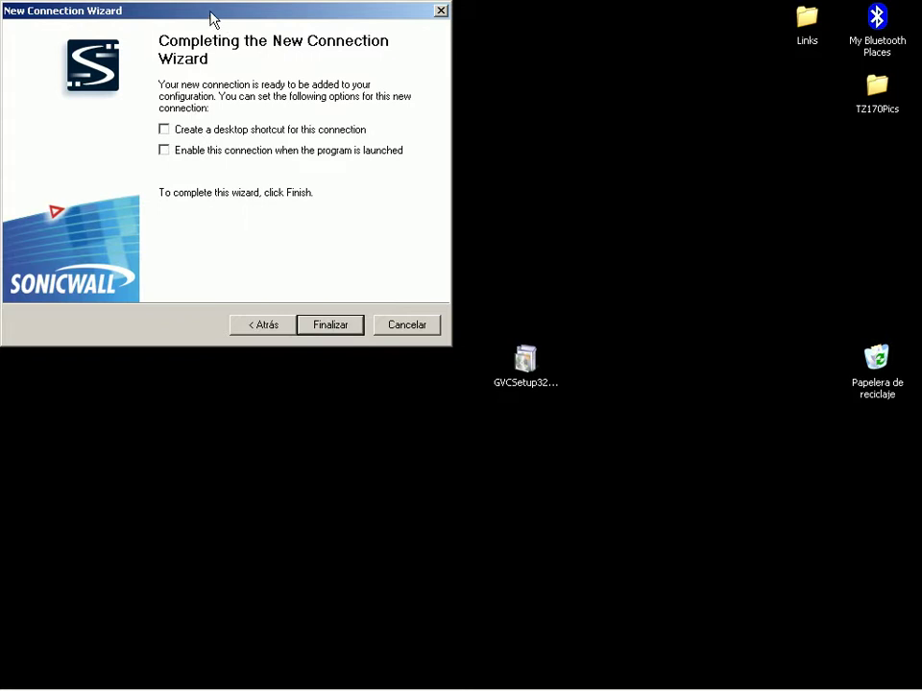
# Finish the wizard and centre the client window listing the Oficina connection.
pyautogui.moveTo(213, 19); pyautogui.dragTo(449, 185)
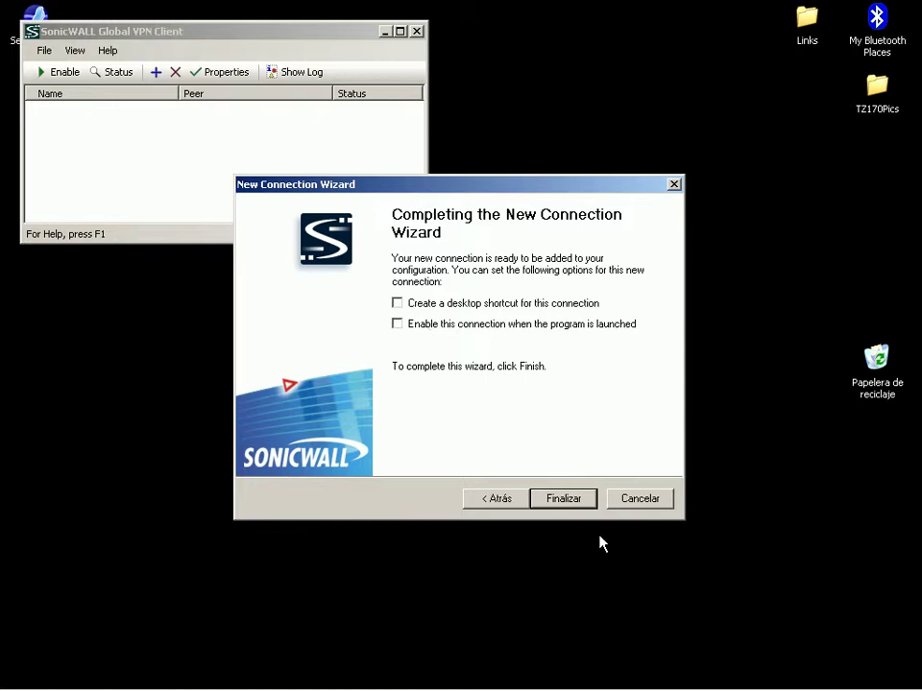
pyautogui.click(565, 499)
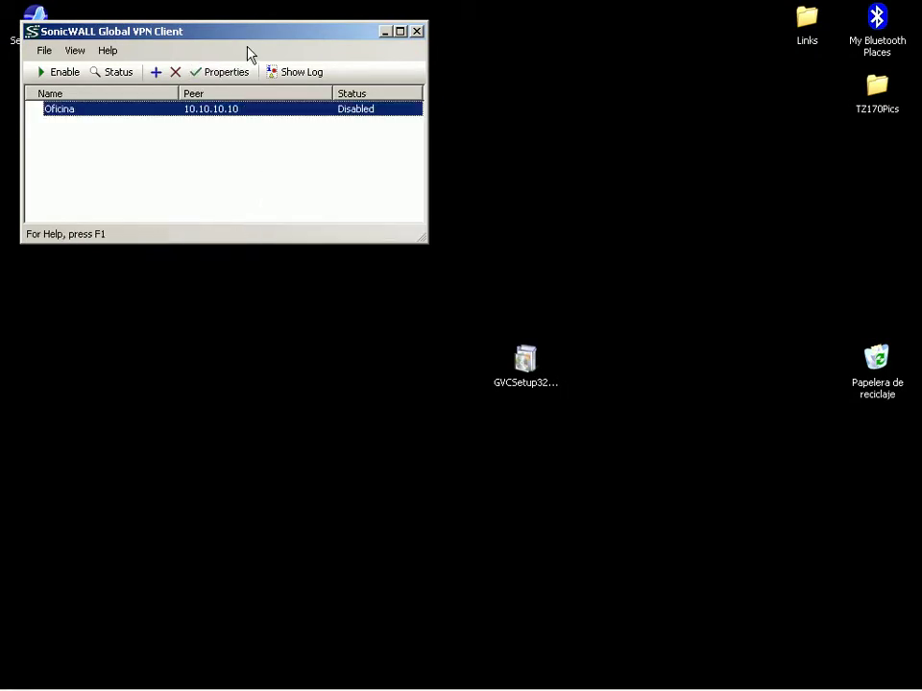
pyautogui.moveTo(247, 32); pyautogui.dragTo(452, 179)
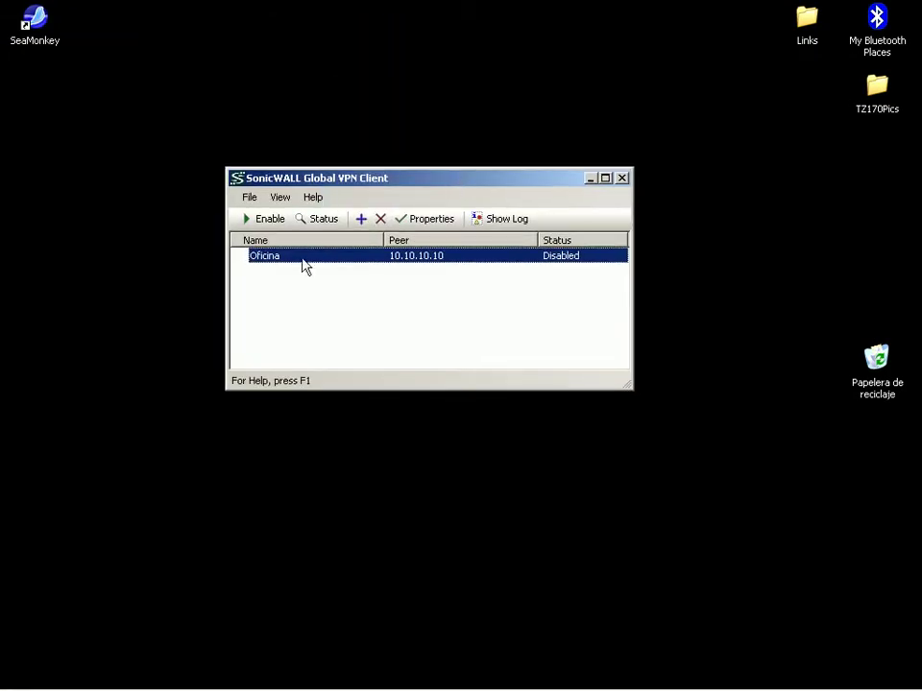
# Enable the Oficina connection, move its pre-shared key prompt aside, and switch to SeaMonkey.
pyautogui.click(300, 309)
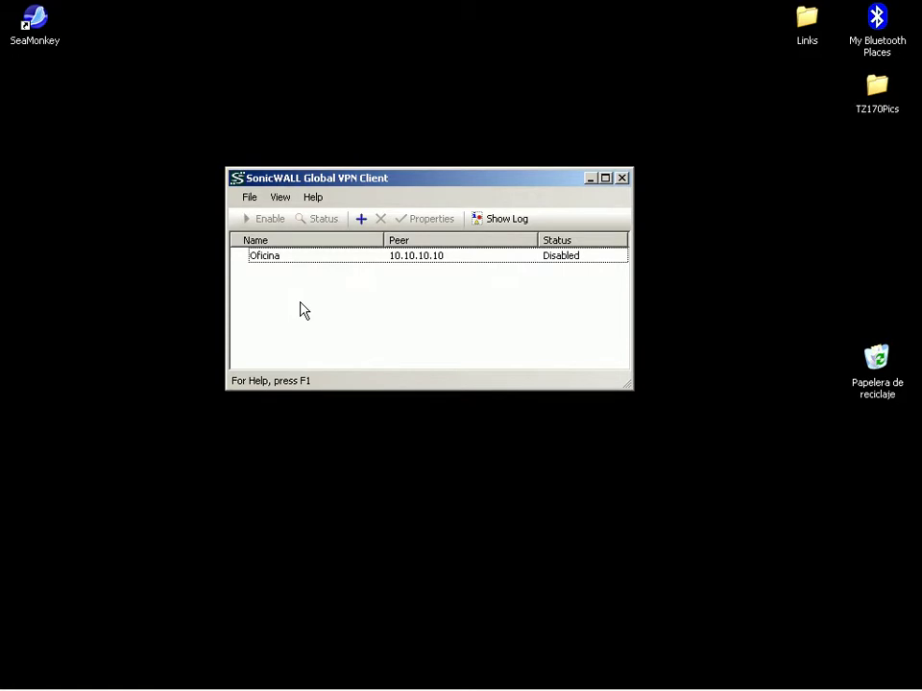
pyautogui.click(335, 260)
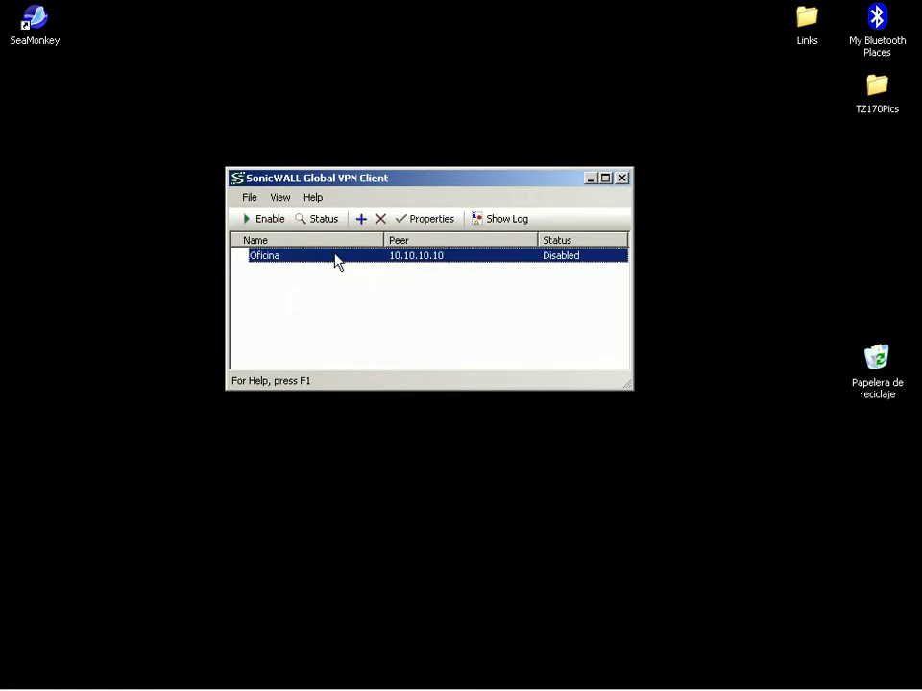
pyautogui.doubleClick(336, 260)
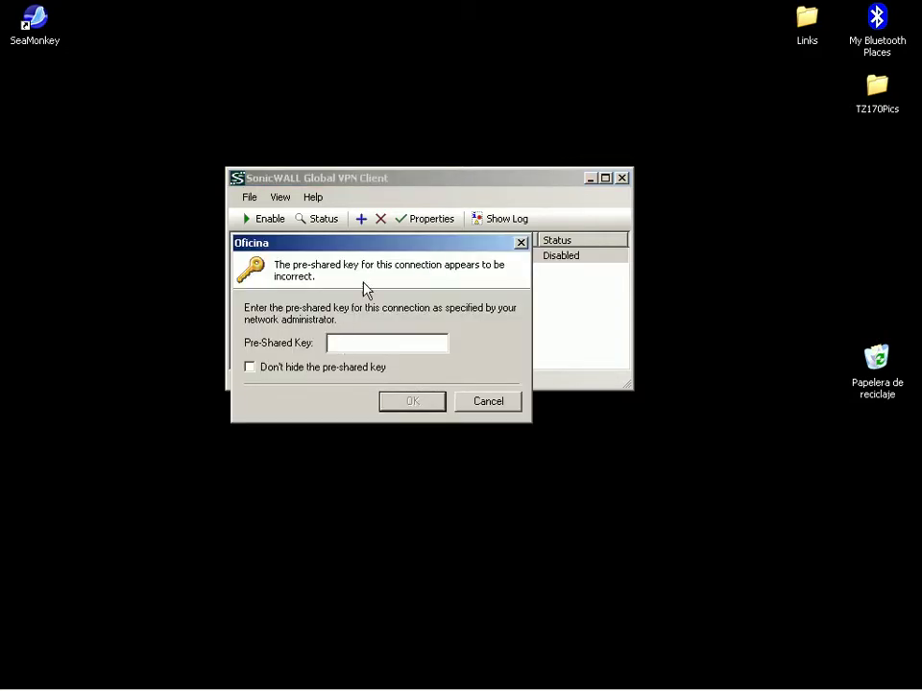
pyautogui.moveTo(381, 245); pyautogui.dragTo(435, 299)
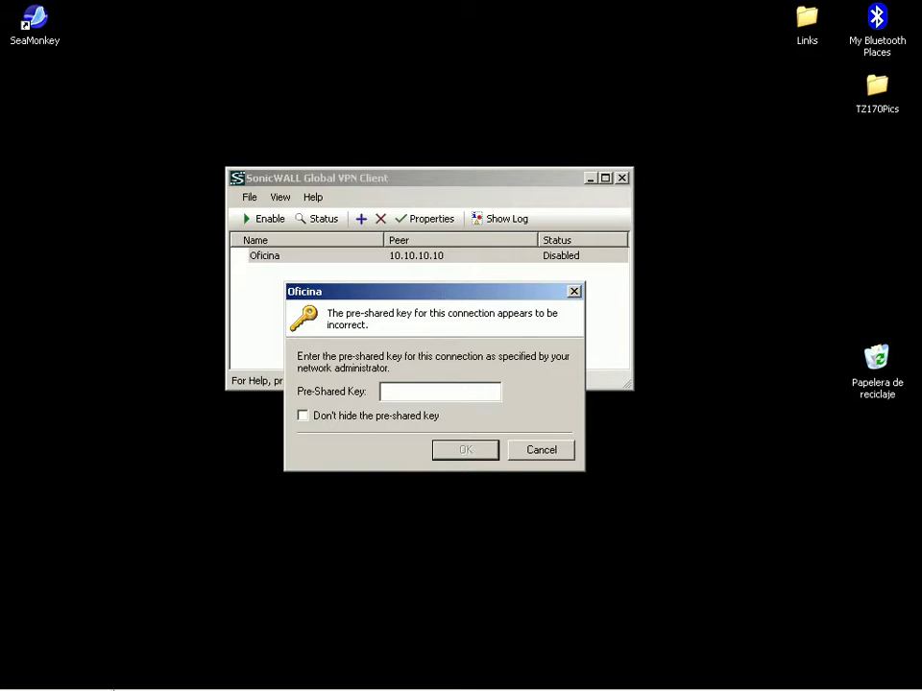
pyautogui.click(246, 679)
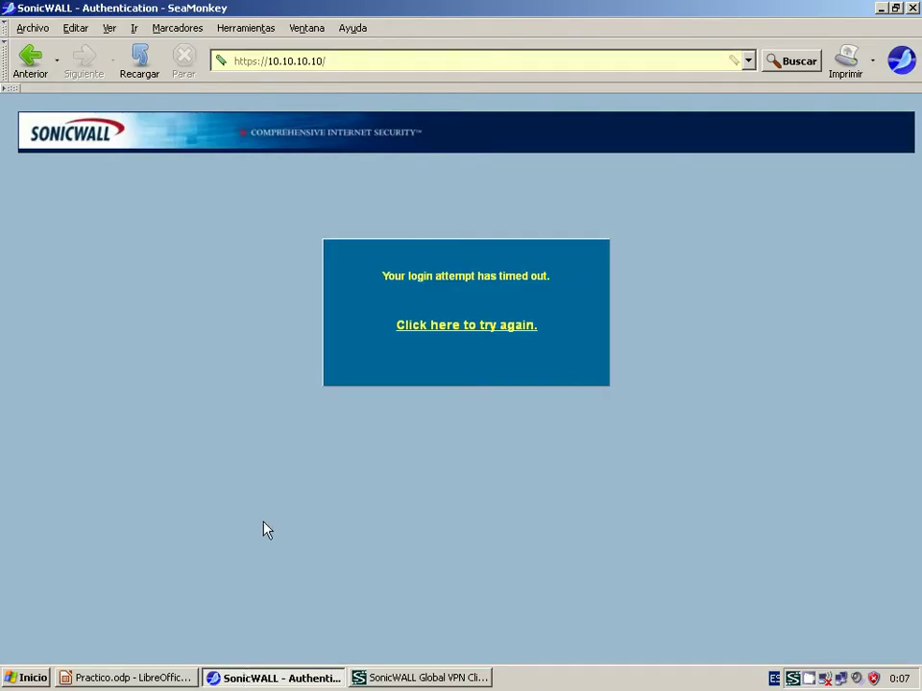
# Retry the login and sign in with the administrator account name and password.
pyautogui.click(492, 329)
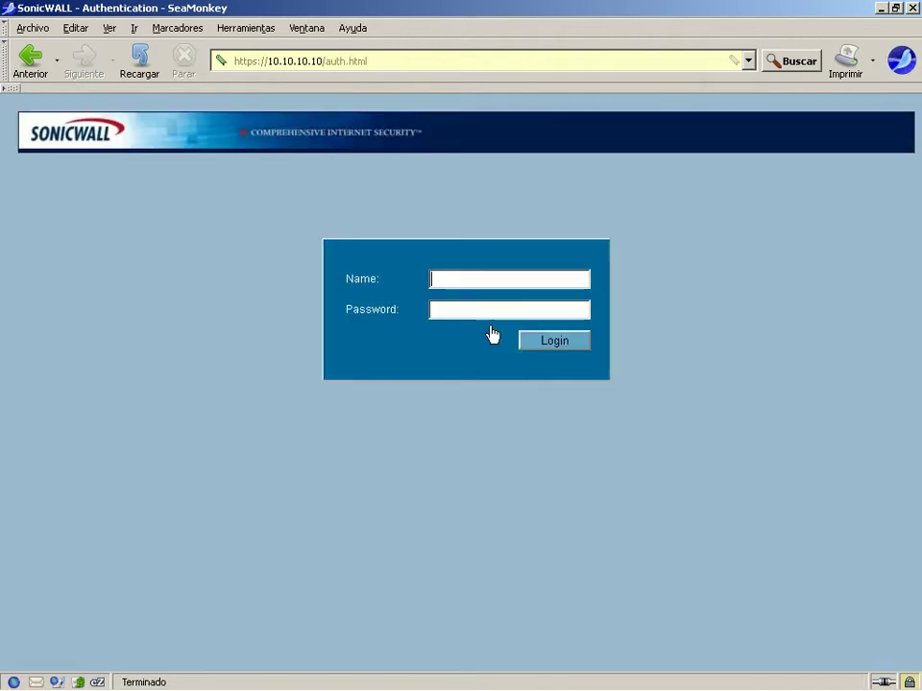
pyautogui.write('admin')
pyautogui.press('Tab')
pyautogui.write('p********')
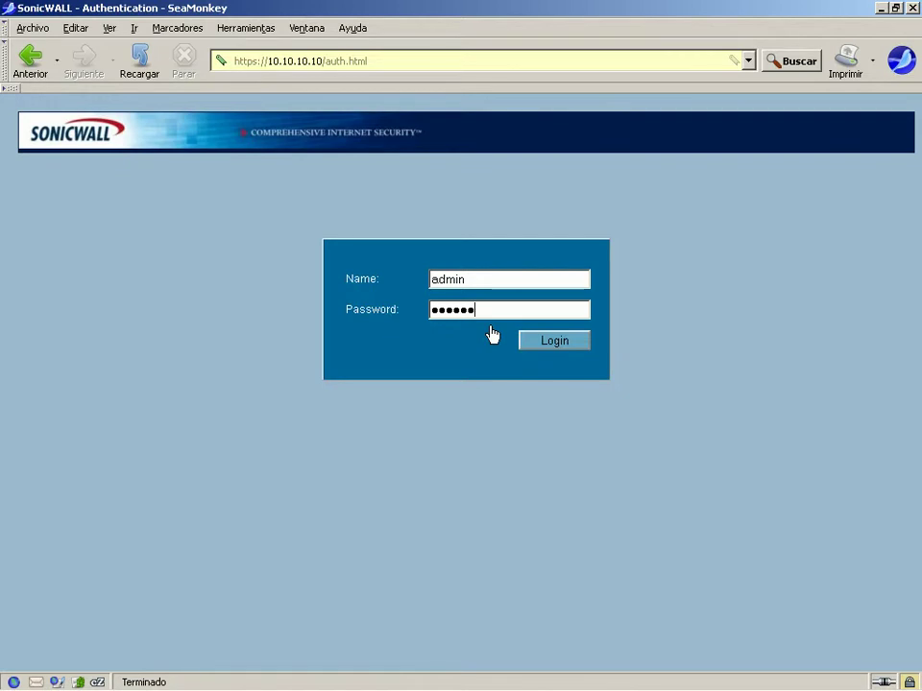
pyautogui.press('BackSpace')
pyautogui.press('BackSpace')
pyautogui.press('BackSpace')
pyautogui.press('BackSpace')
pyautogui.press('BackSpace')
pyautogui.press('BackSpace')
pyautogui.press('BackSpace')
pyautogui.press('BackSpace')
pyautogui.press('BackSpace')
pyautogui.write('*******')
pyautogui.press('Return')
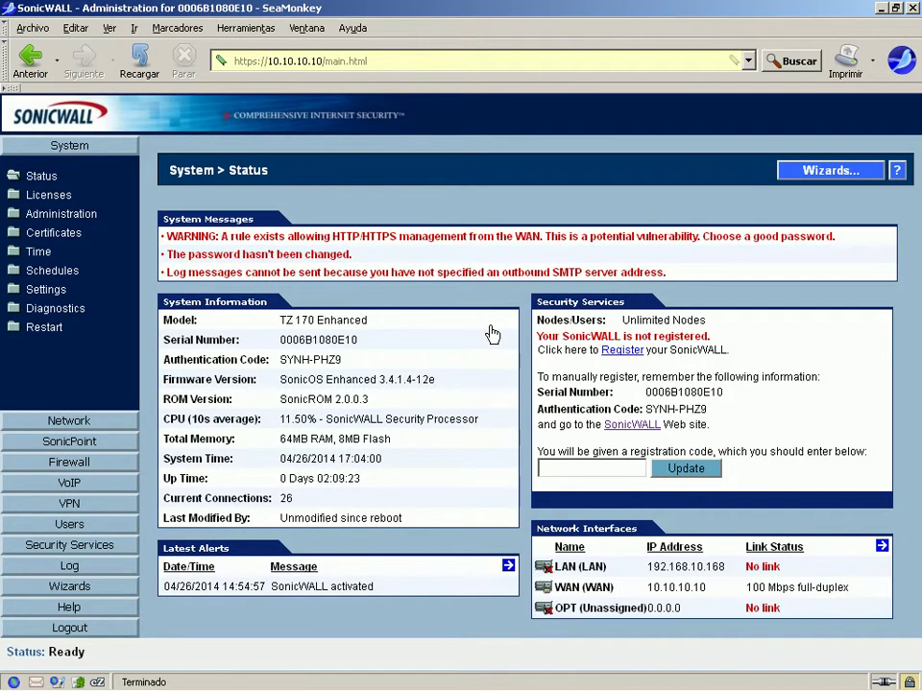
# Under VPN, enable the WAN GroupVPN policy and open its settings window.
pyautogui.click(69, 504)
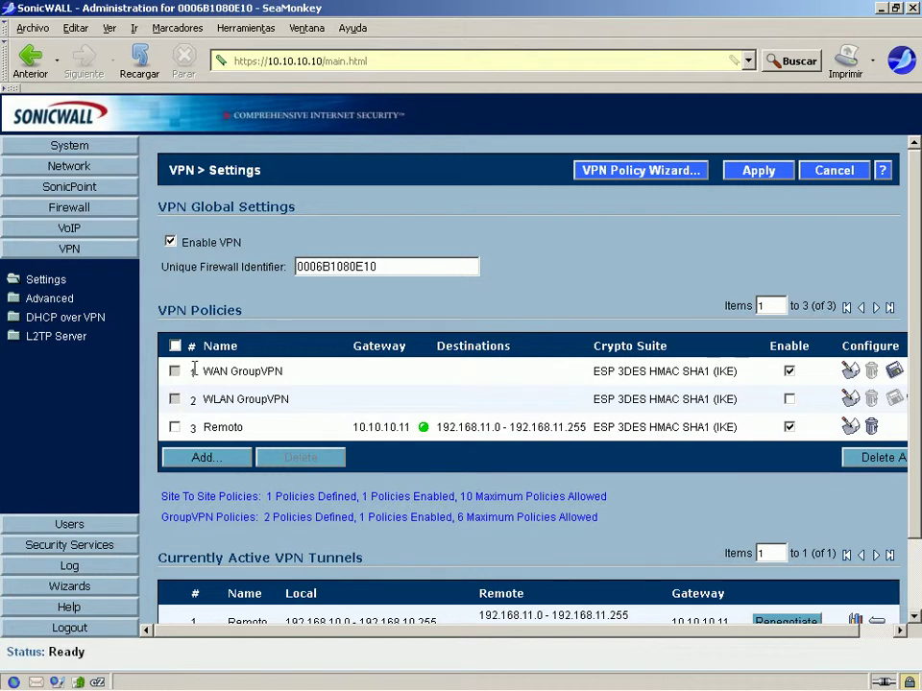
pyautogui.moveTo(189, 375); pyautogui.dragTo(755, 372)
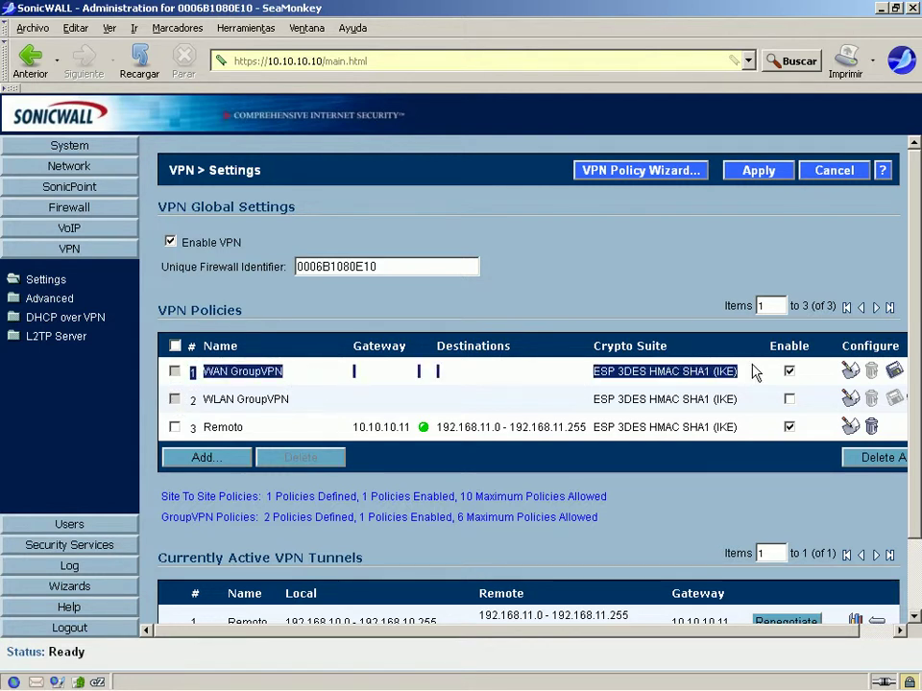
pyautogui.click(755, 373)
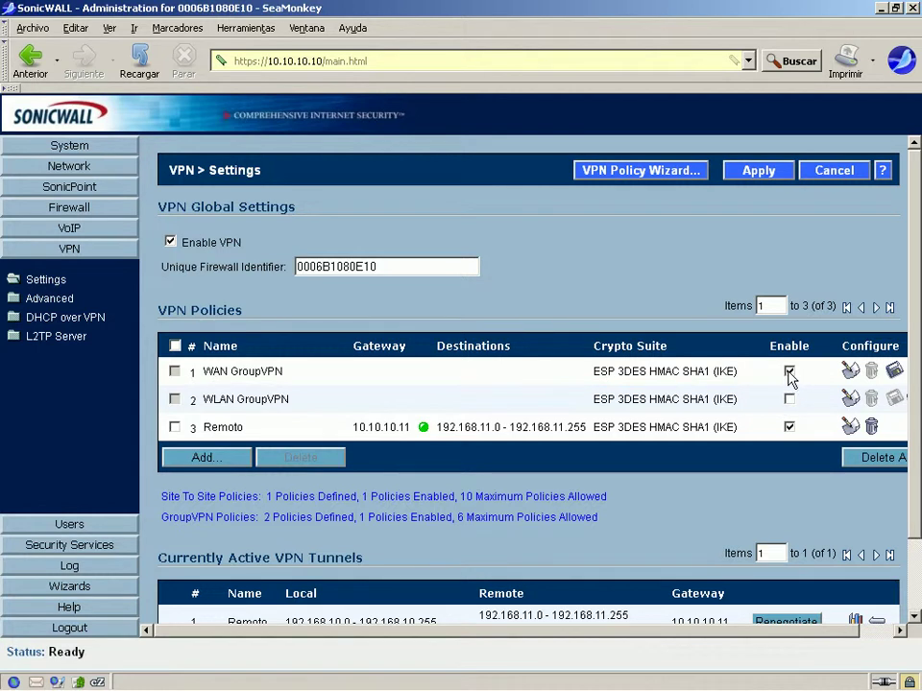
pyautogui.click(790, 373)
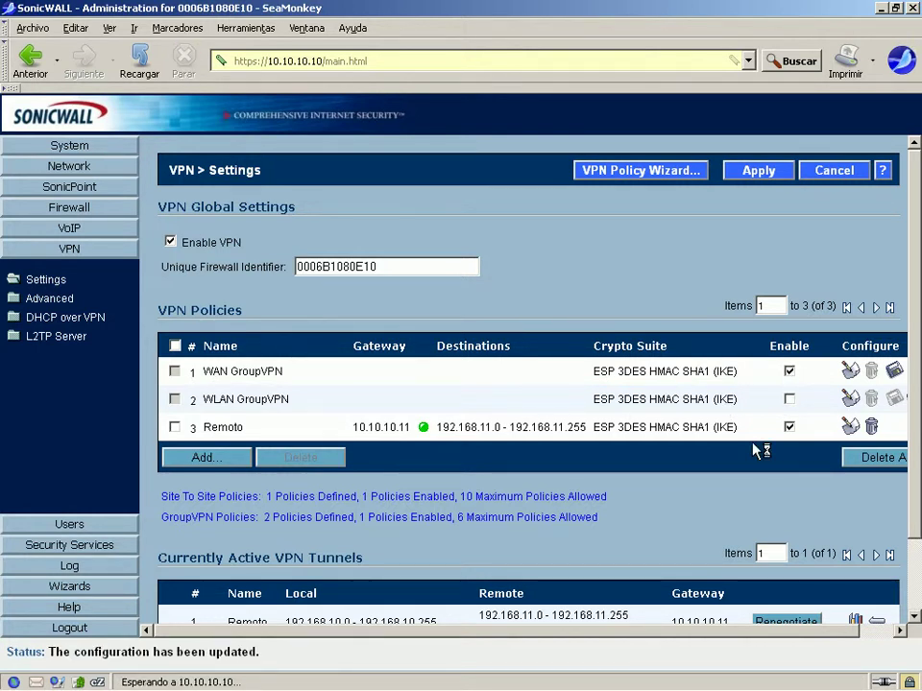
pyautogui.click(850, 372)
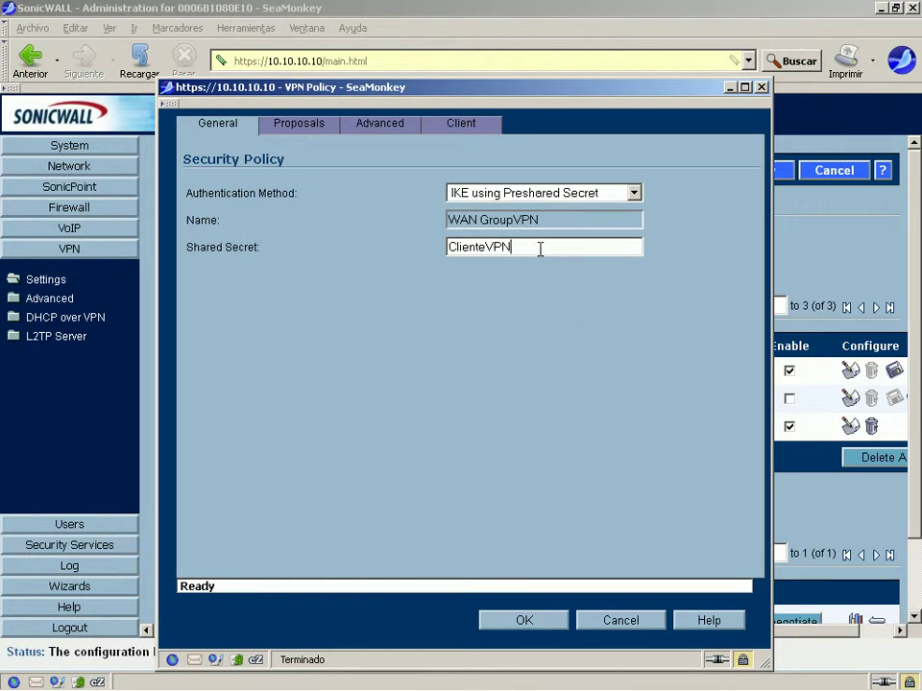
# Review the WAN GroupVPN policy's General, Proposals, Advanced and Client tabs.
pyautogui.moveTo(539, 248); pyautogui.dragTo(188, 199)
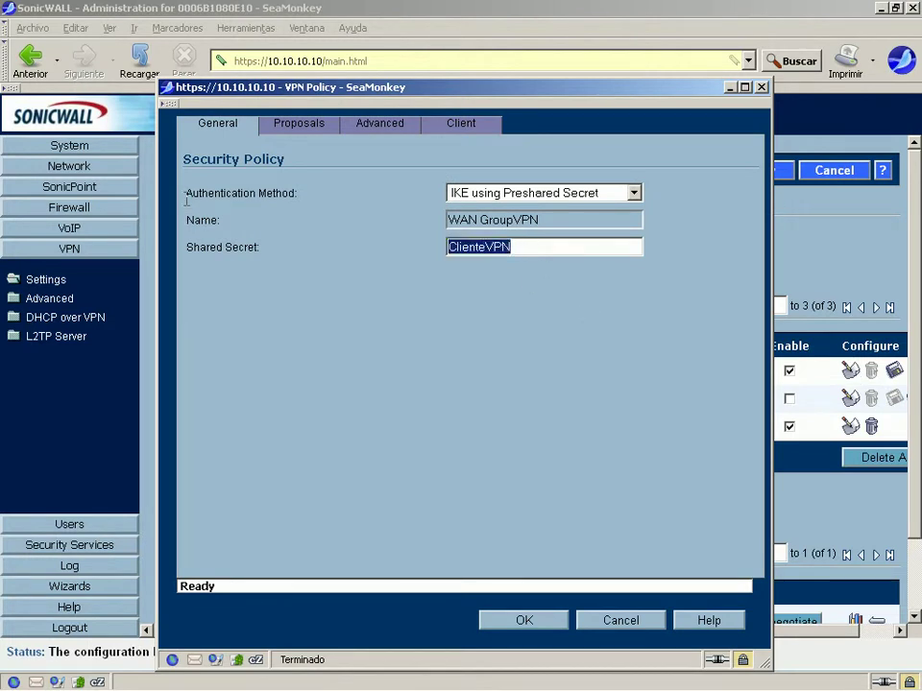
pyautogui.click(301, 136)
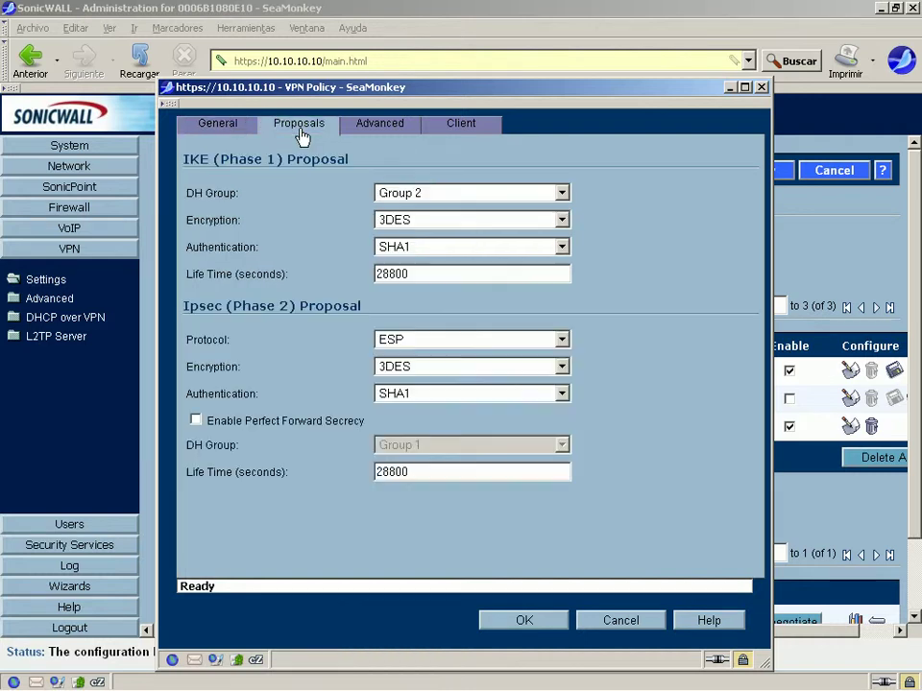
pyautogui.click(376, 133)
pyautogui.click(465, 127)
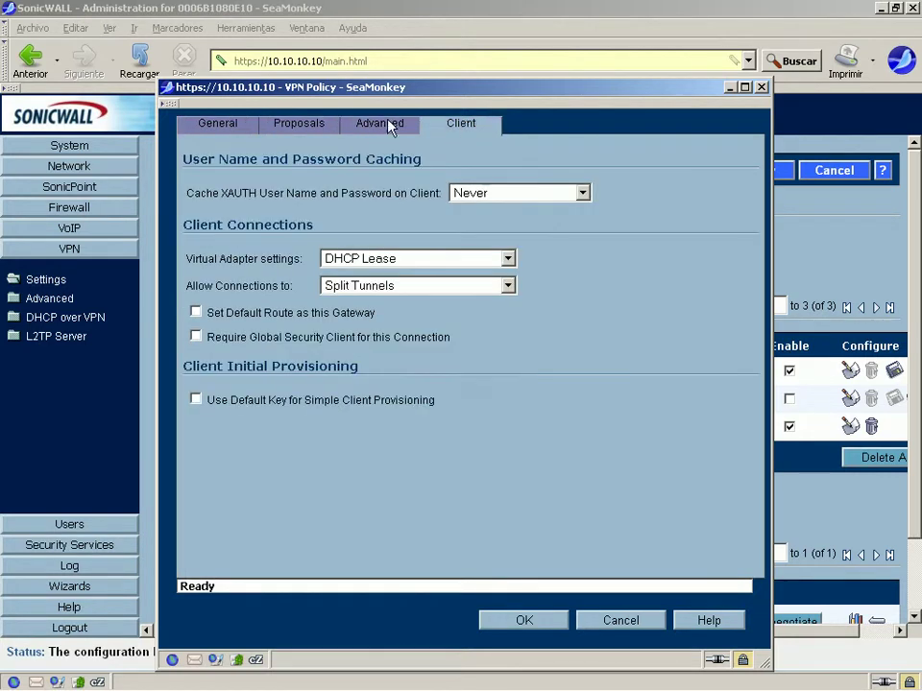
pyautogui.click(225, 130)
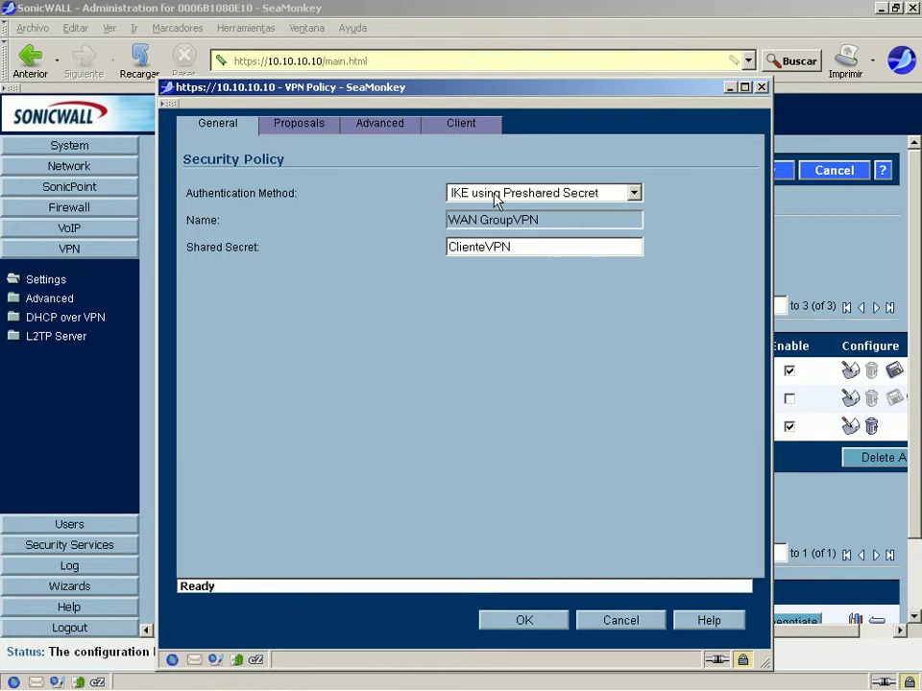
# Copy the WAN GroupVPN shared secret, then recheck the Proposals and Advanced settings.
pyautogui.click(529, 248)
pyautogui.moveTo(530, 248); pyautogui.dragTo(253, 268)
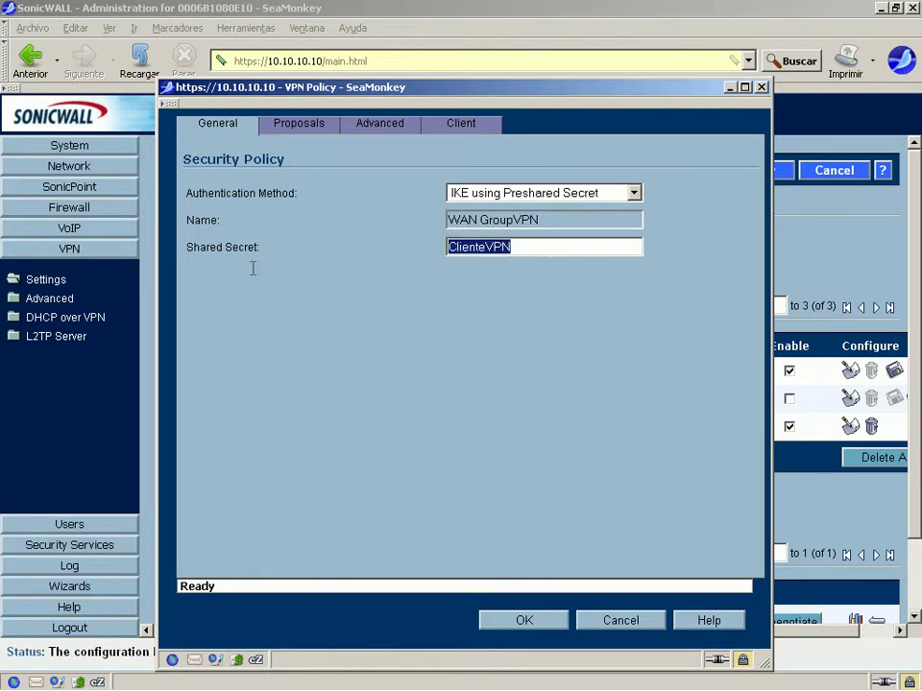
pyautogui.rightClick(480, 247)
pyautogui.click(537, 323)
pyautogui.click(310, 130)
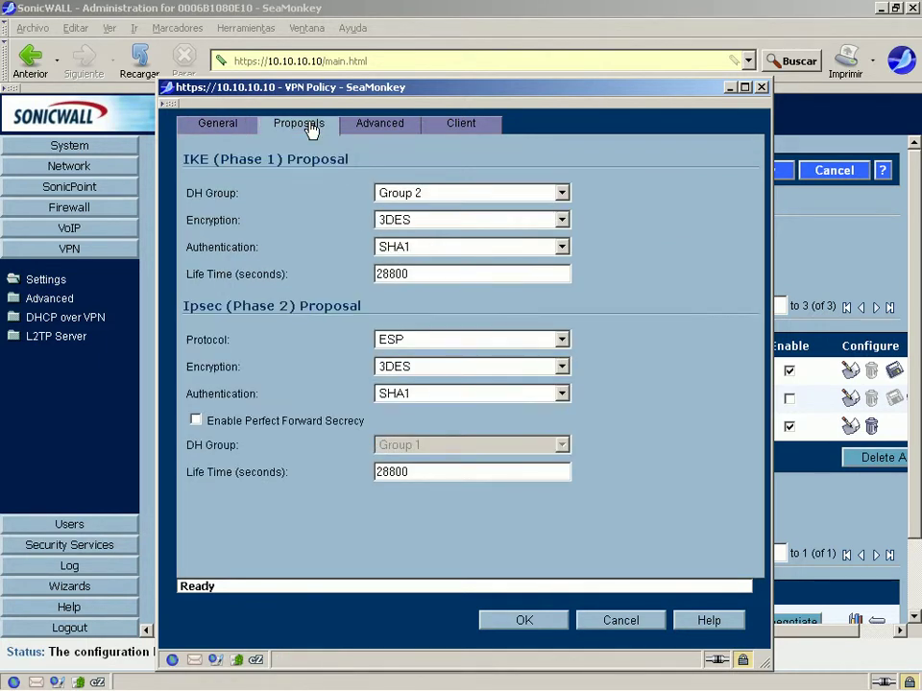
pyautogui.click(379, 129)
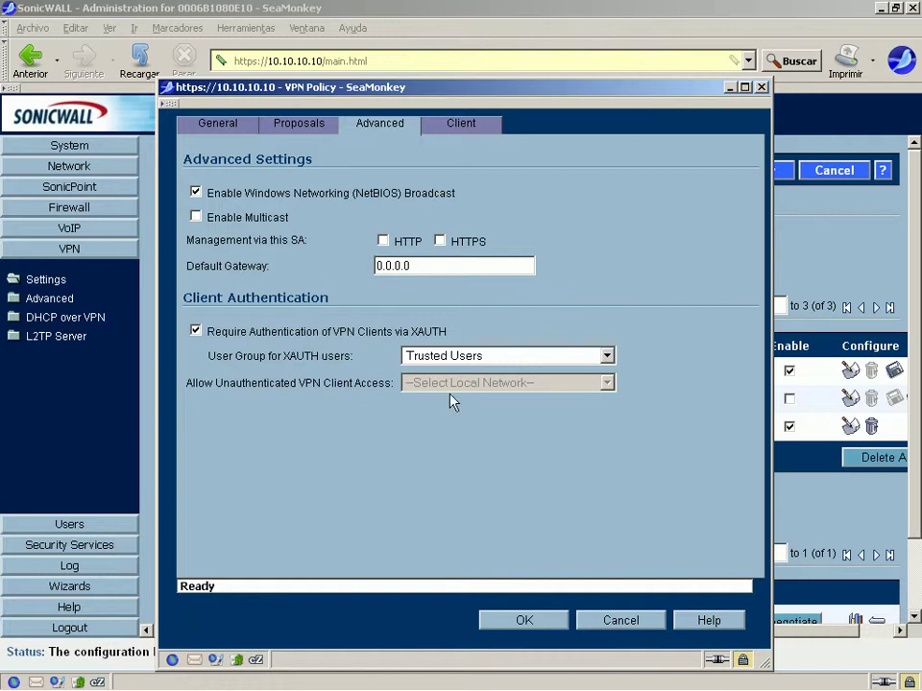
# Leave XAUTH on Trusted Users, Virtual Adapter on DHCP Lease, Allow Connections on Split Tunnels, and save.
pyautogui.click(477, 361)
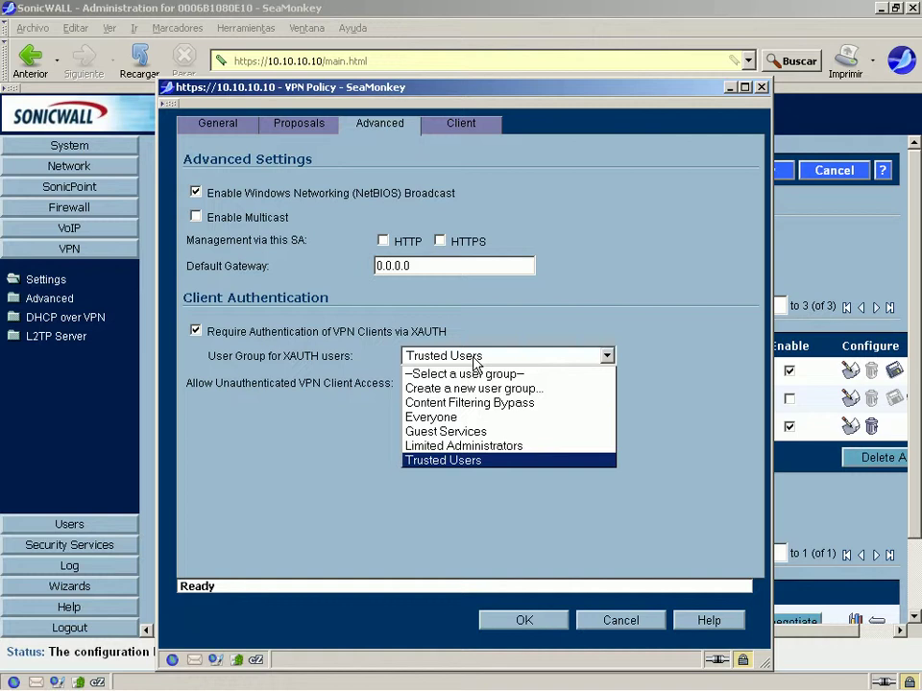
pyautogui.click(477, 361)
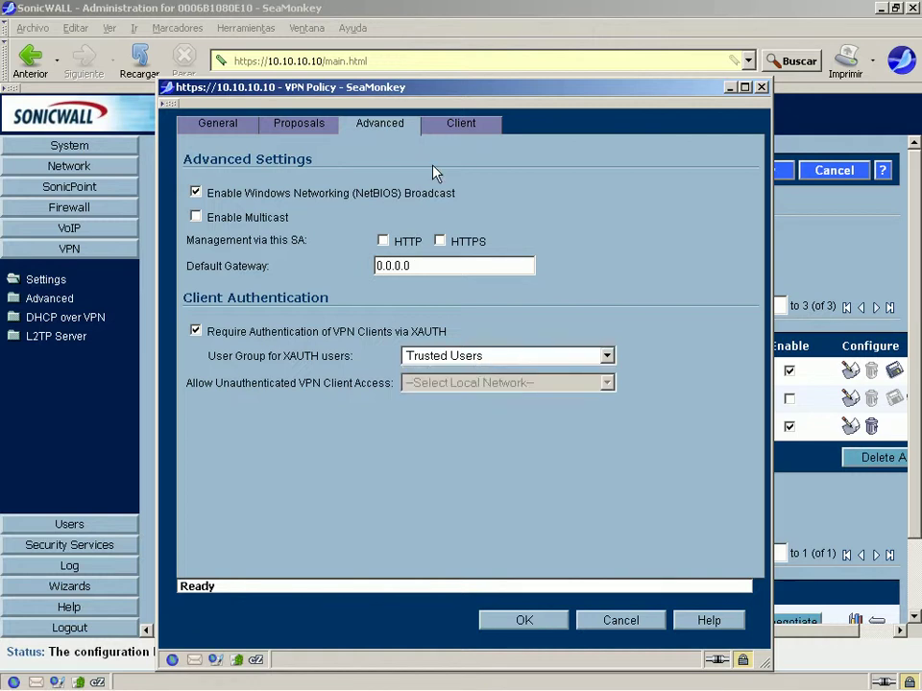
pyautogui.click(466, 133)
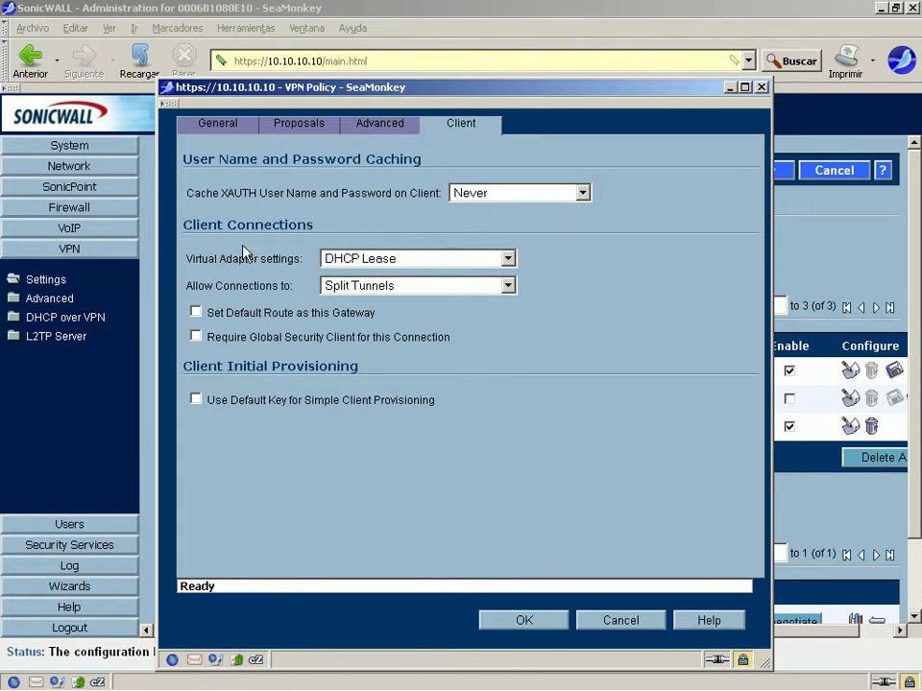
pyautogui.moveTo(190, 260); pyautogui.dragTo(269, 260)
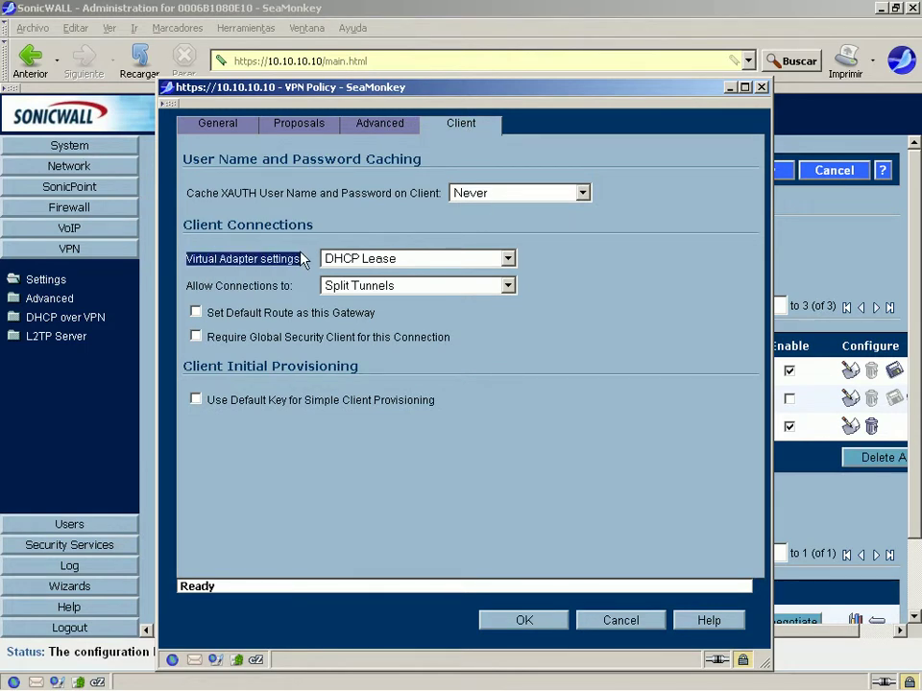
pyautogui.click(361, 259)
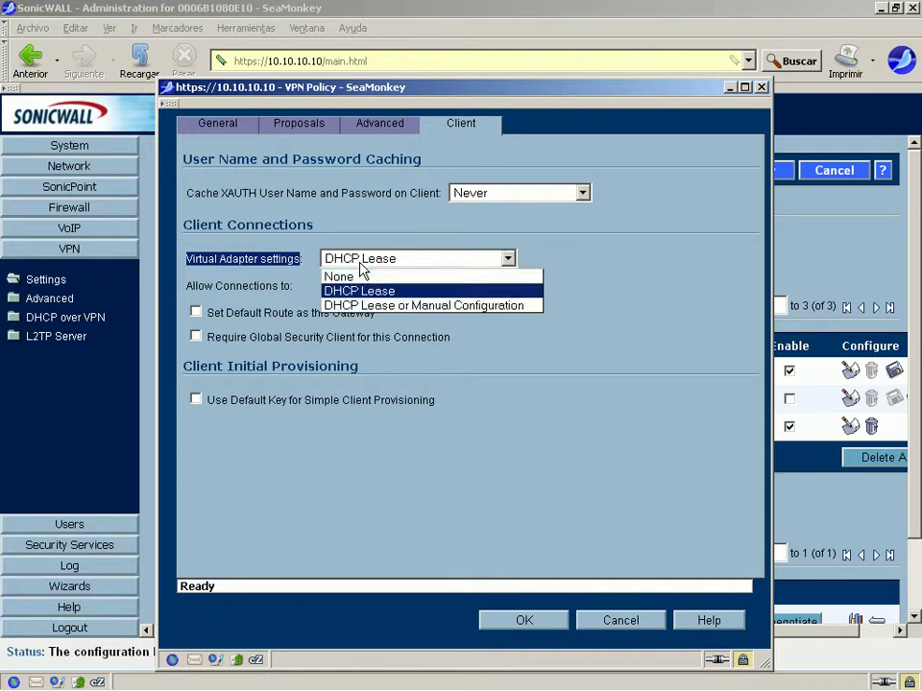
pyautogui.click(361, 259)
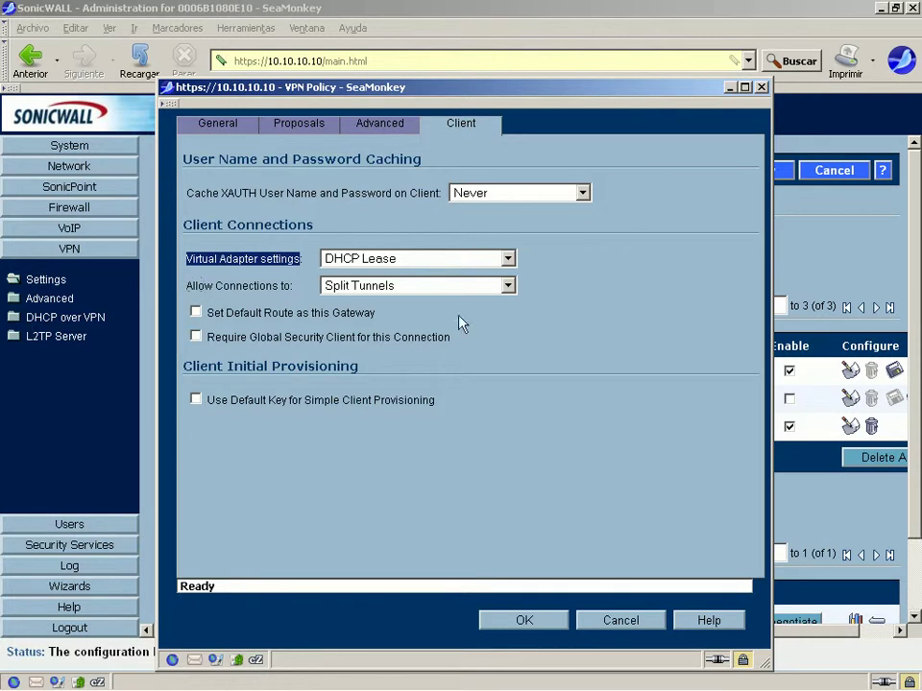
pyautogui.click(468, 290)
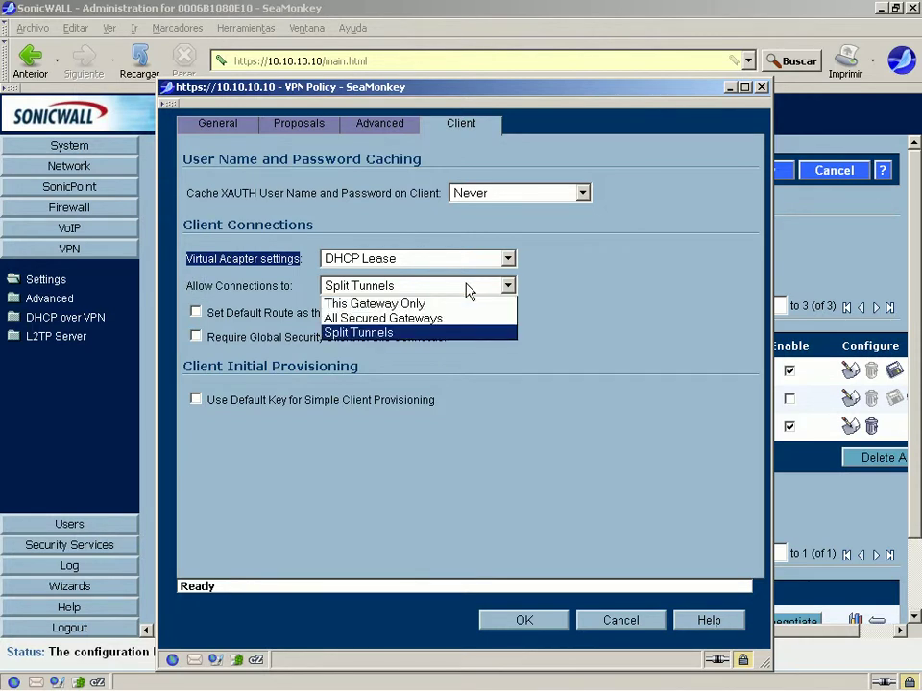
pyautogui.click(468, 290)
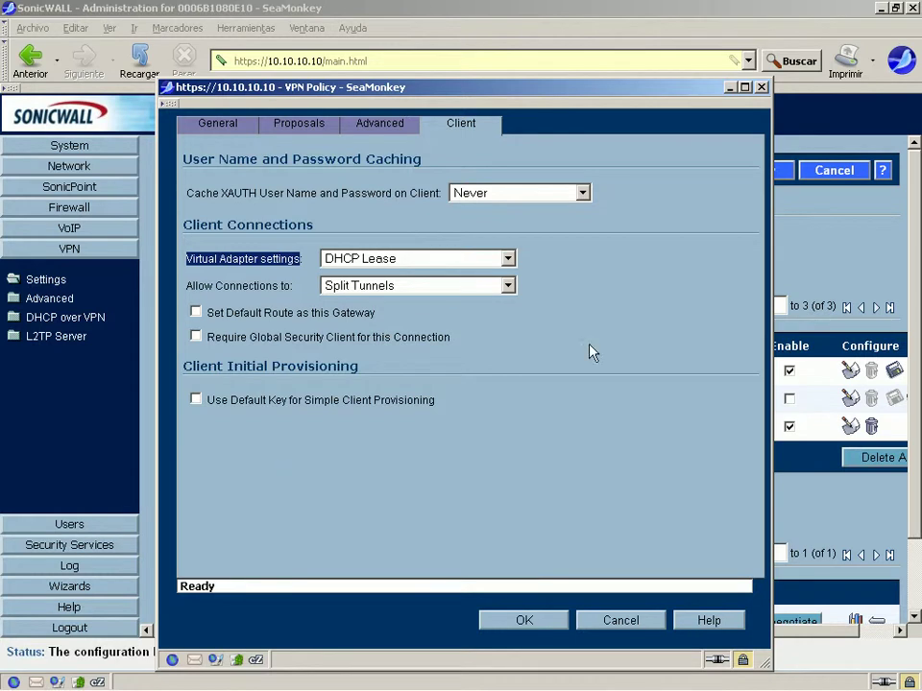
pyautogui.click(506, 621)
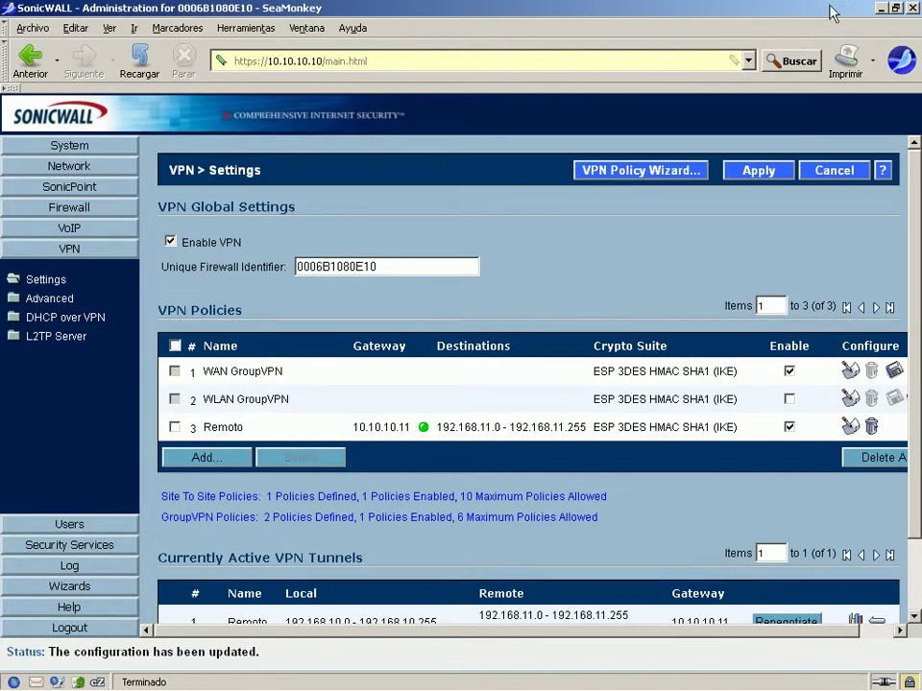
# Paste the copied shared secret as the Oficina pre-shared key, show it in plain text, and confirm.
pyautogui.click(879, 8)
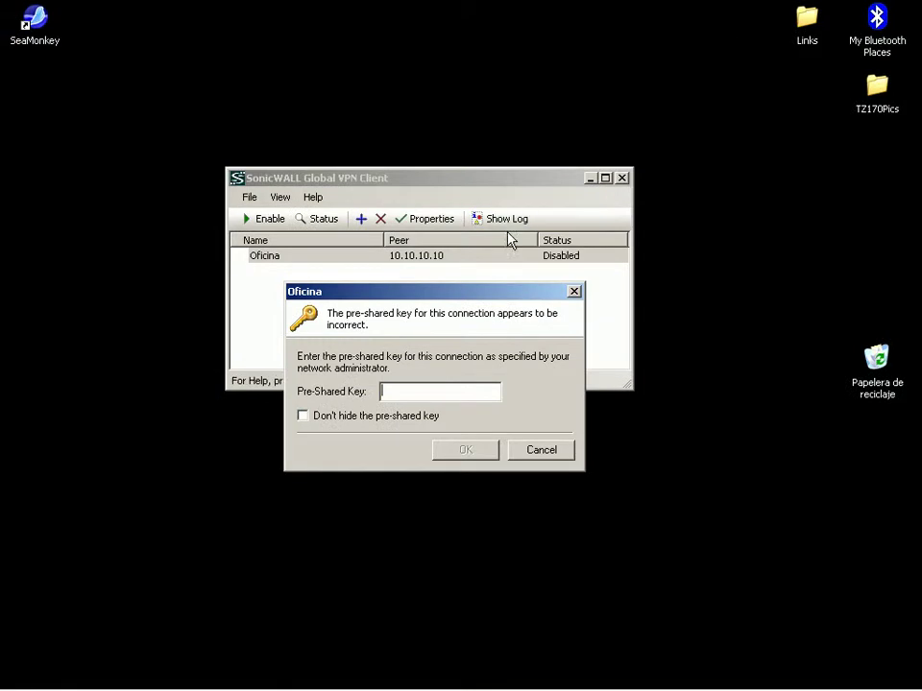
pyautogui.rightClick(399, 387)
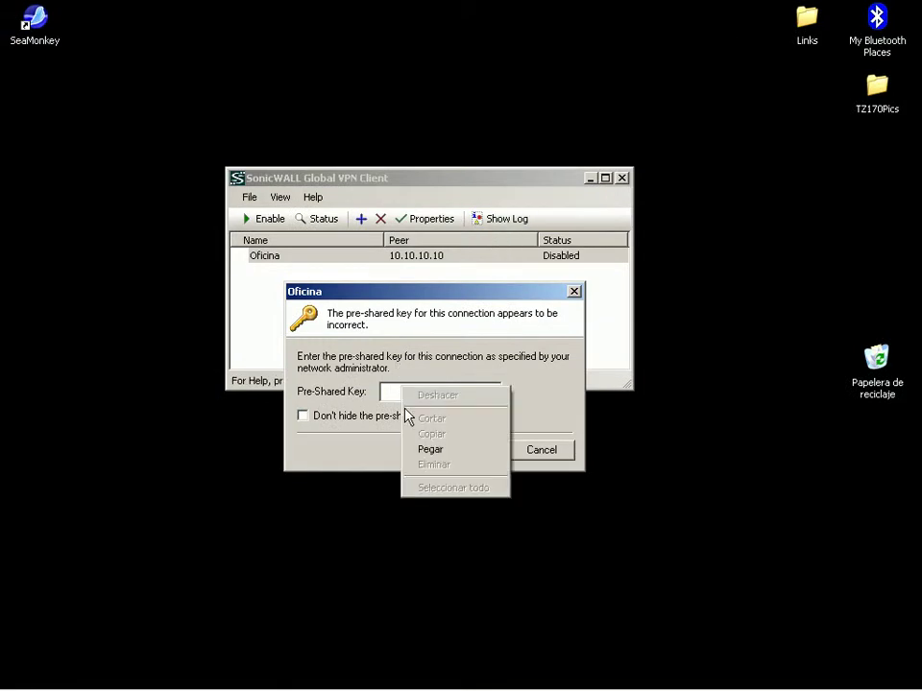
pyautogui.click(430, 451)
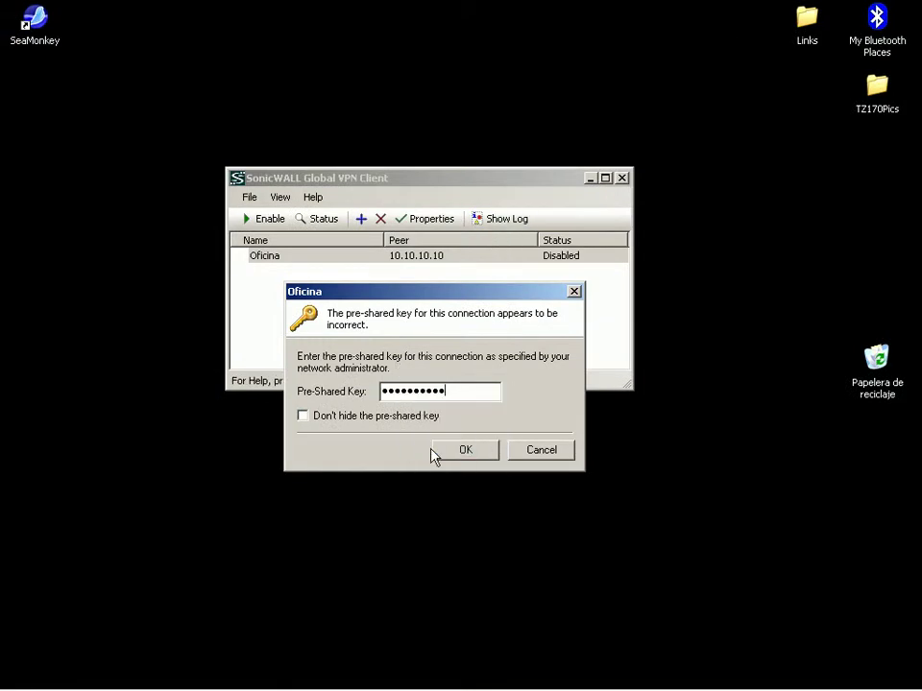
pyautogui.click(303, 417)
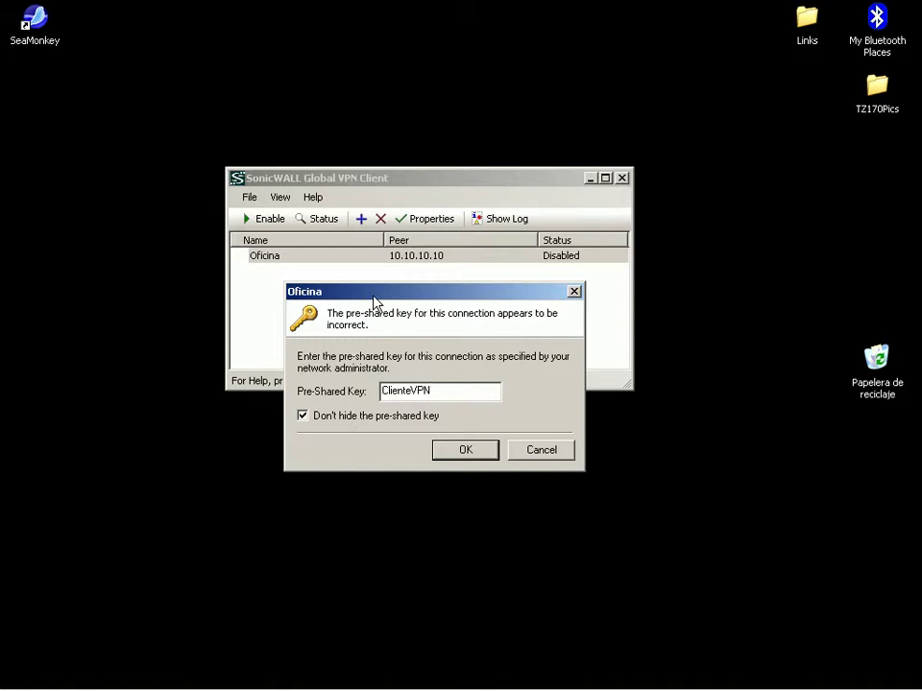
pyautogui.moveTo(374, 298); pyautogui.dragTo(317, 419)
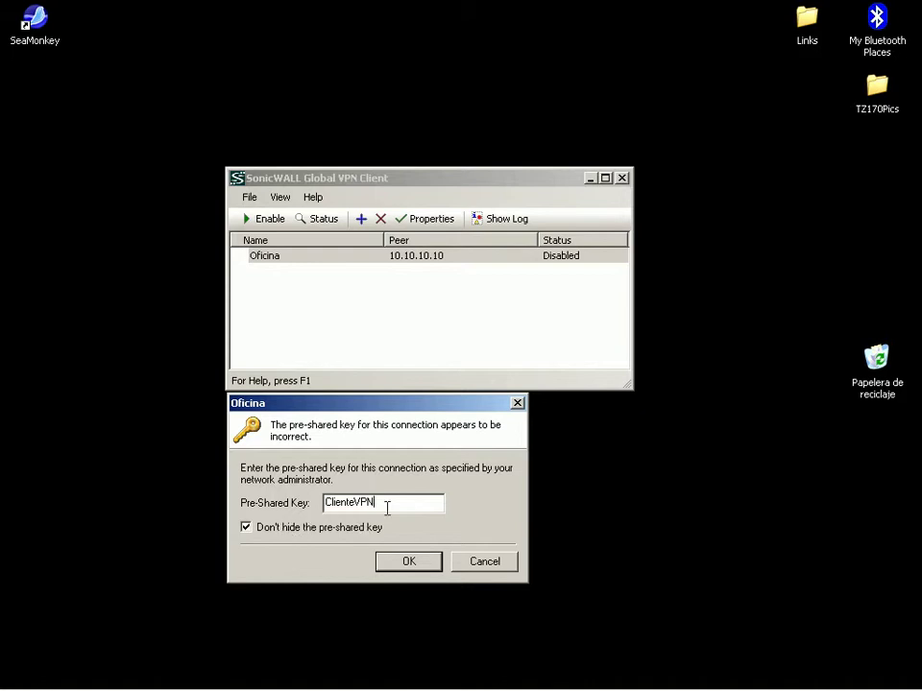
pyautogui.click(409, 562)
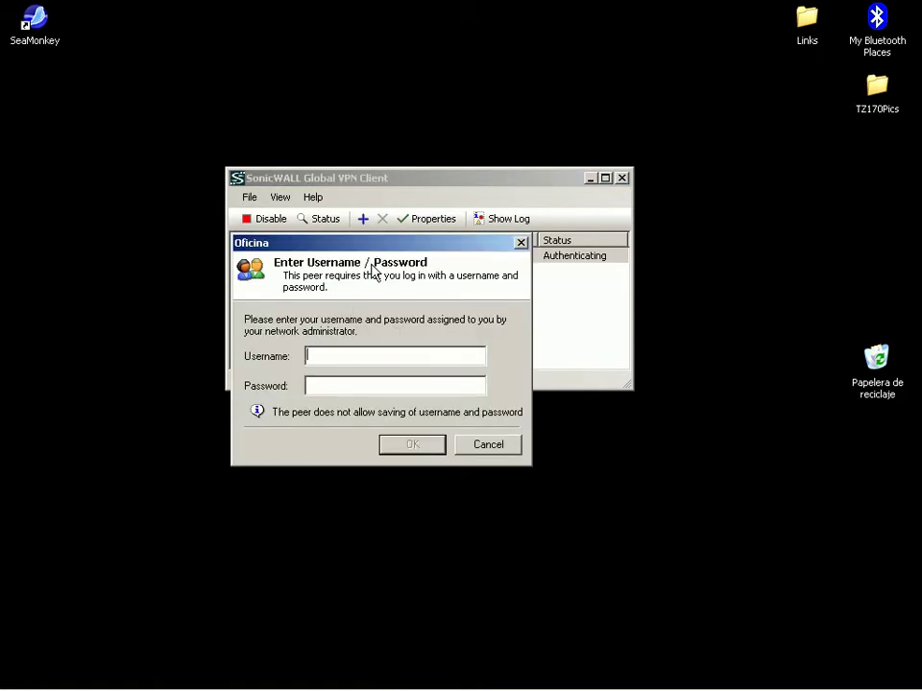
pyautogui.moveTo(334, 244); pyautogui.dragTo(389, 301)
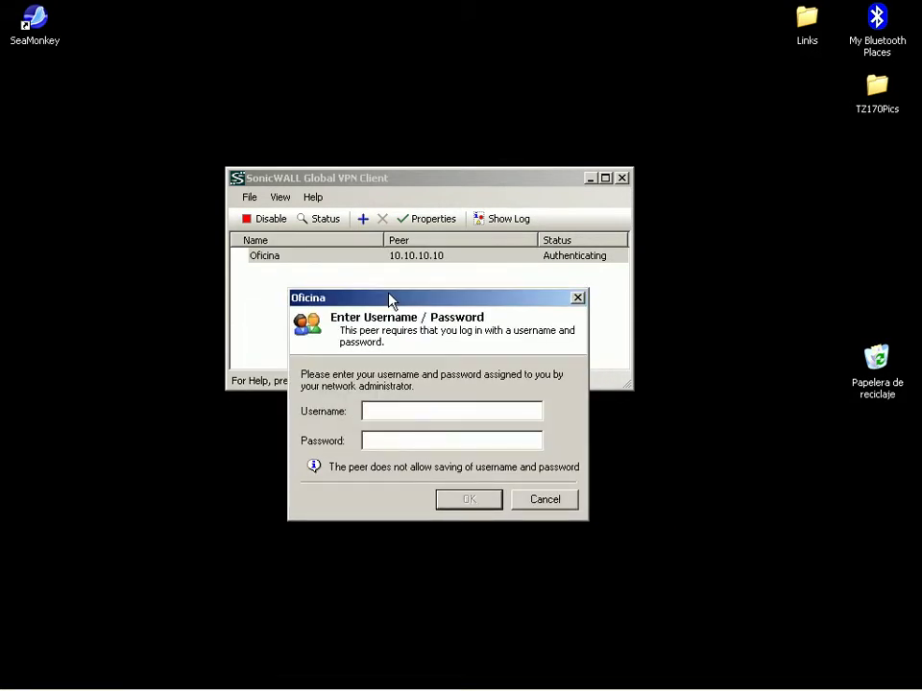
# Review active sessions under Users > Status, then open the Users > Settings page.
pyautogui.moveTo(288, 682)
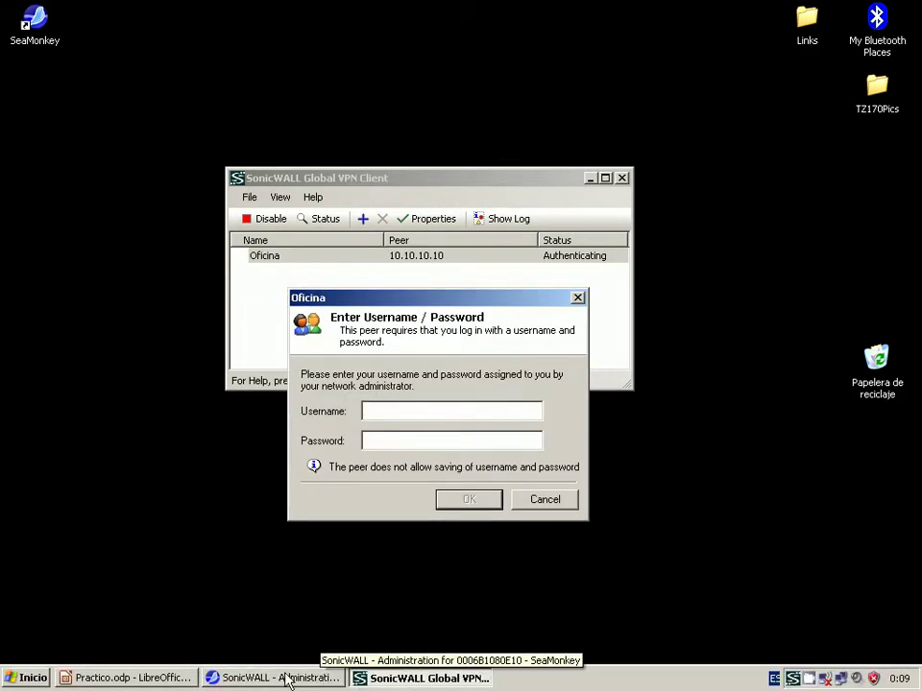
pyautogui.click(252, 679)
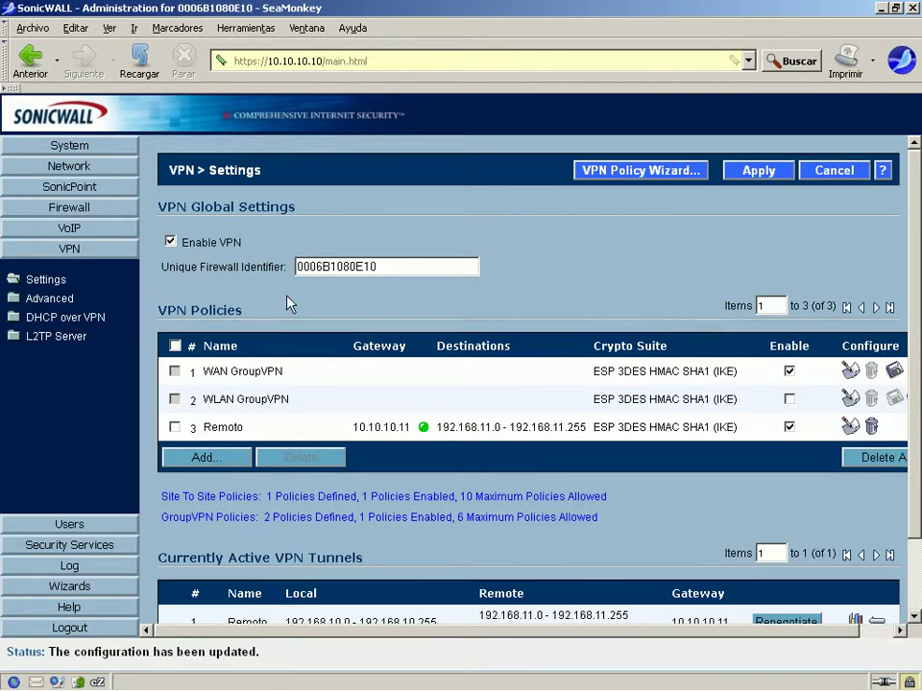
pyautogui.click(69, 524)
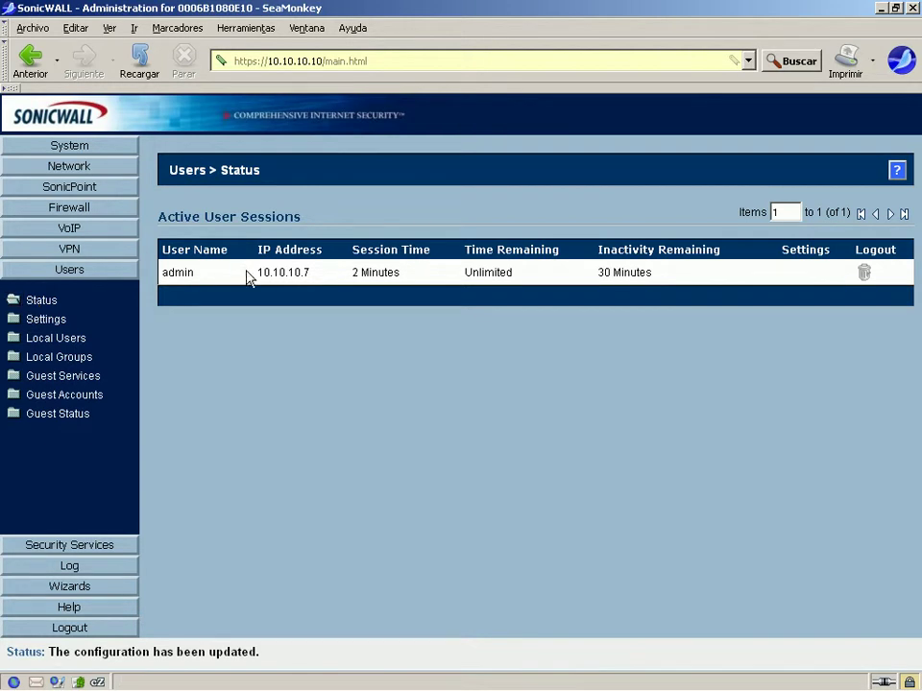
pyautogui.moveTo(249, 277); pyautogui.dragTo(288, 366)
pyautogui.click(288, 366)
pyautogui.click(47, 322)
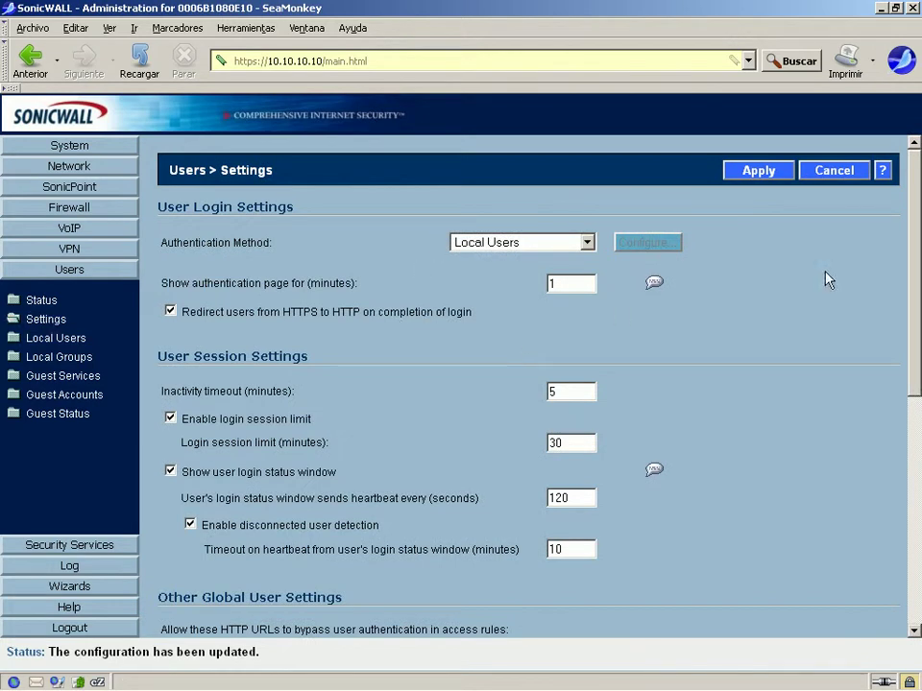
pyautogui.click(587, 244)
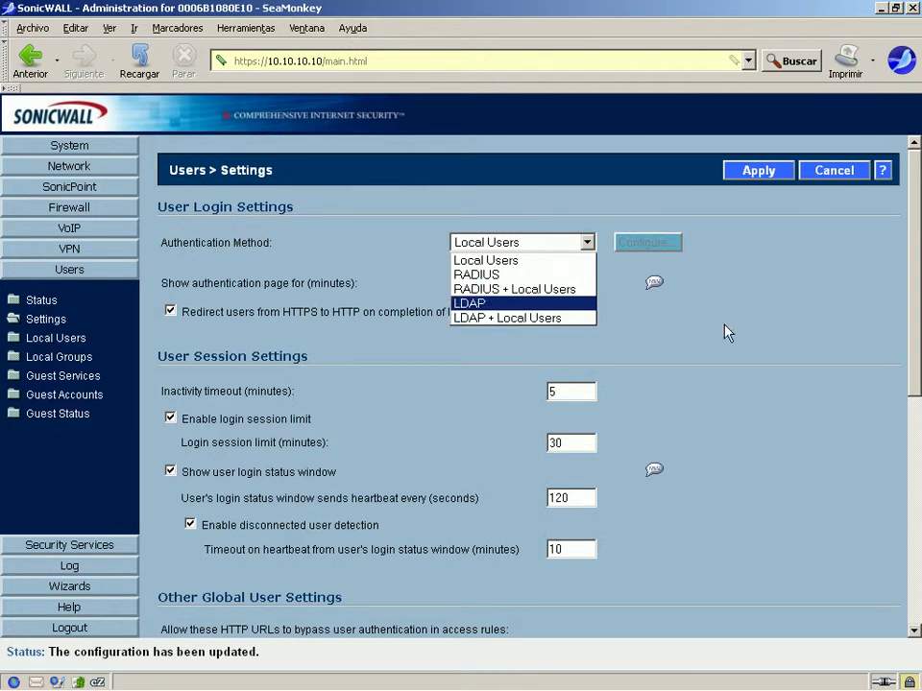
pyautogui.click(767, 344)
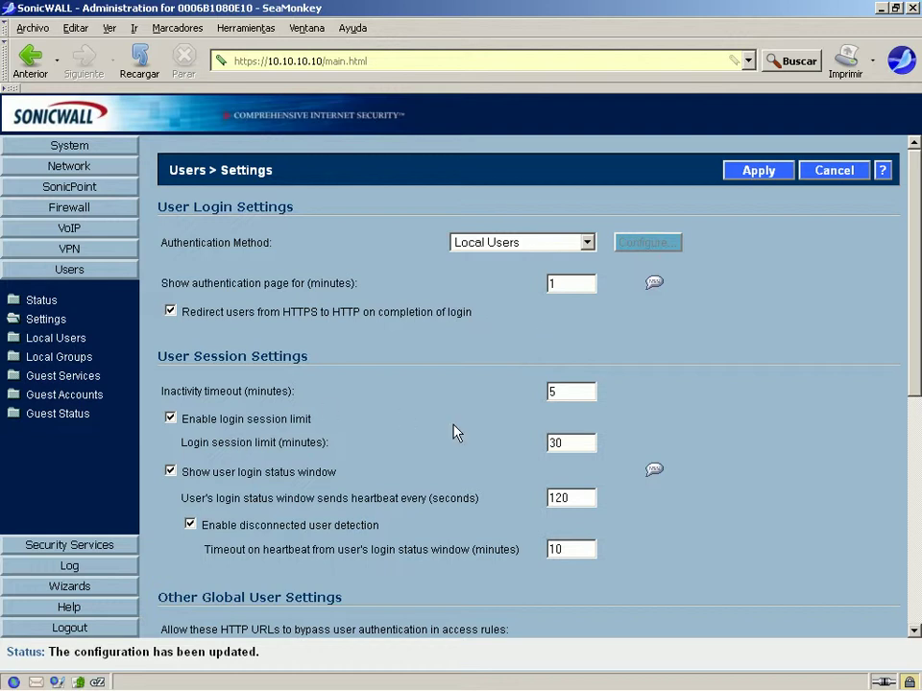
pyautogui.moveTo(915, 247); pyautogui.dragTo(917, 338)
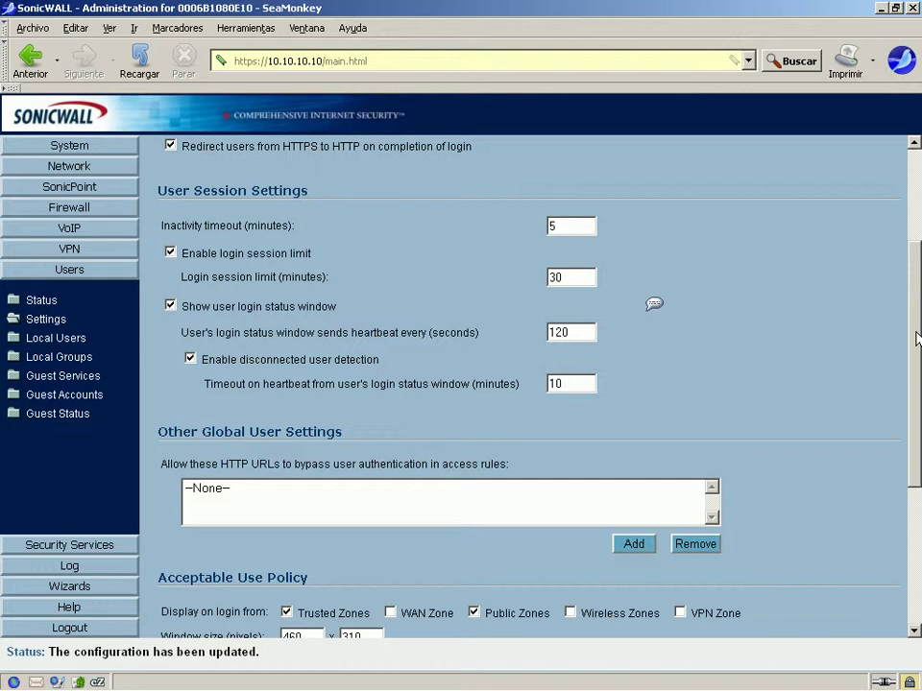
pyautogui.moveTo(917, 338)
pyautogui.mouseDown()
pyautogui.moveTo(917, 378)
pyautogui.moveTo(917, 341)
pyautogui.mouseUp()
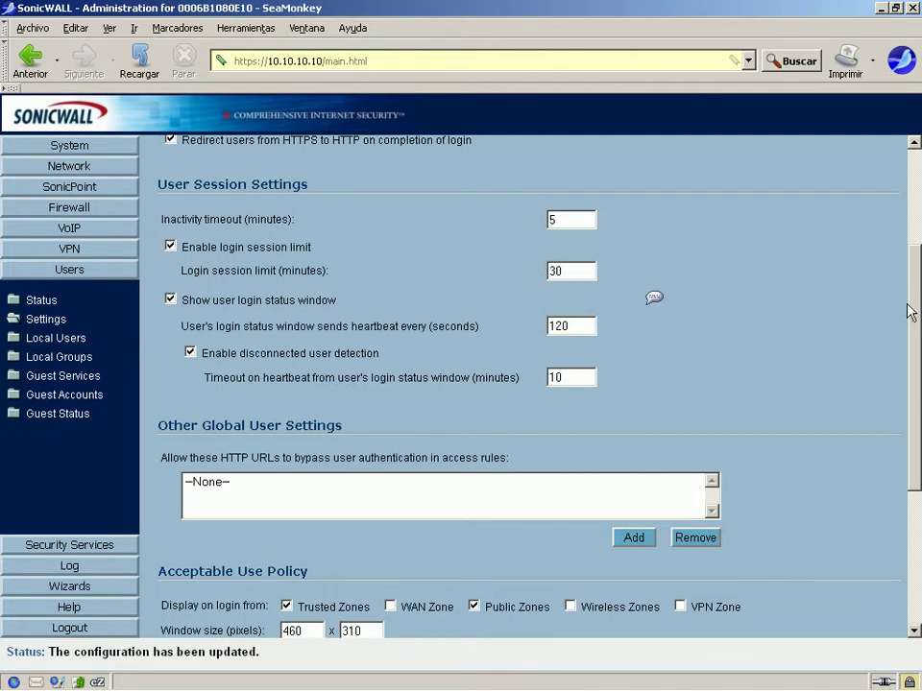
pyautogui.moveTo(908, 311); pyautogui.dragTo(902, 226)
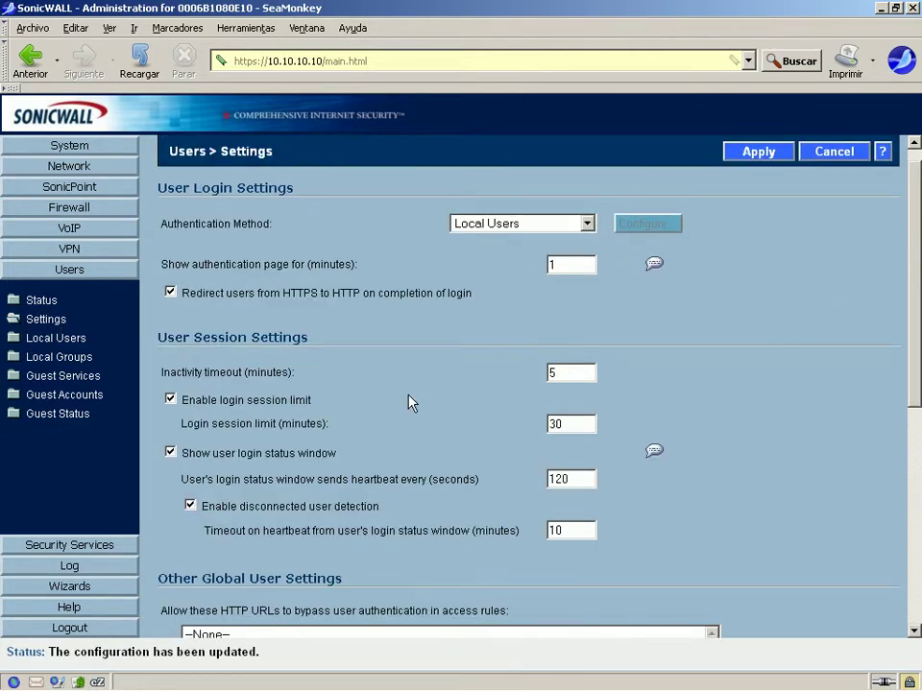
# Add a new local user under Users > Local Users and enter its username.
pyautogui.click(36, 346)
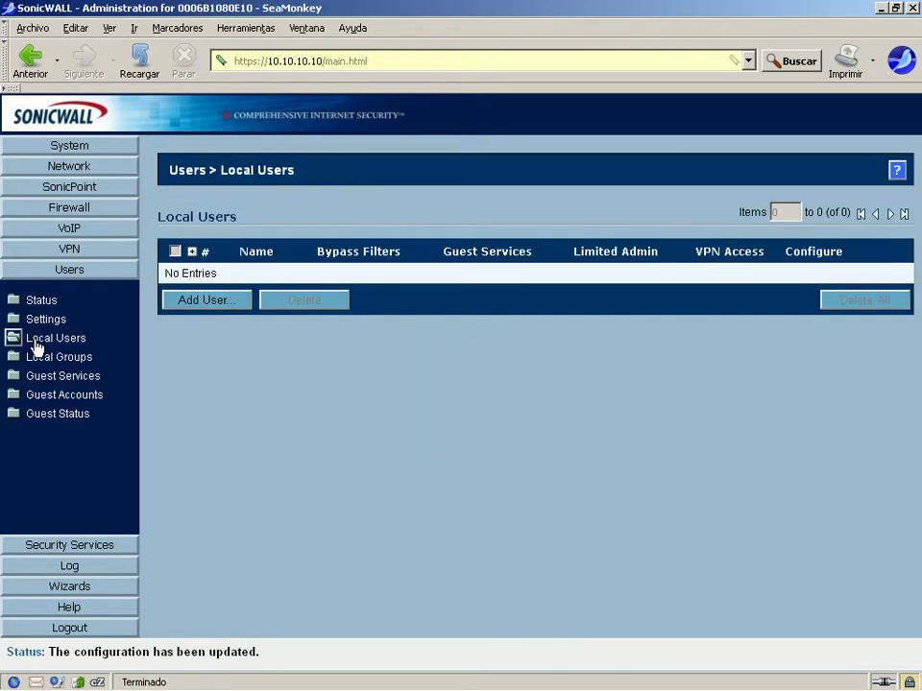
pyautogui.click(210, 304)
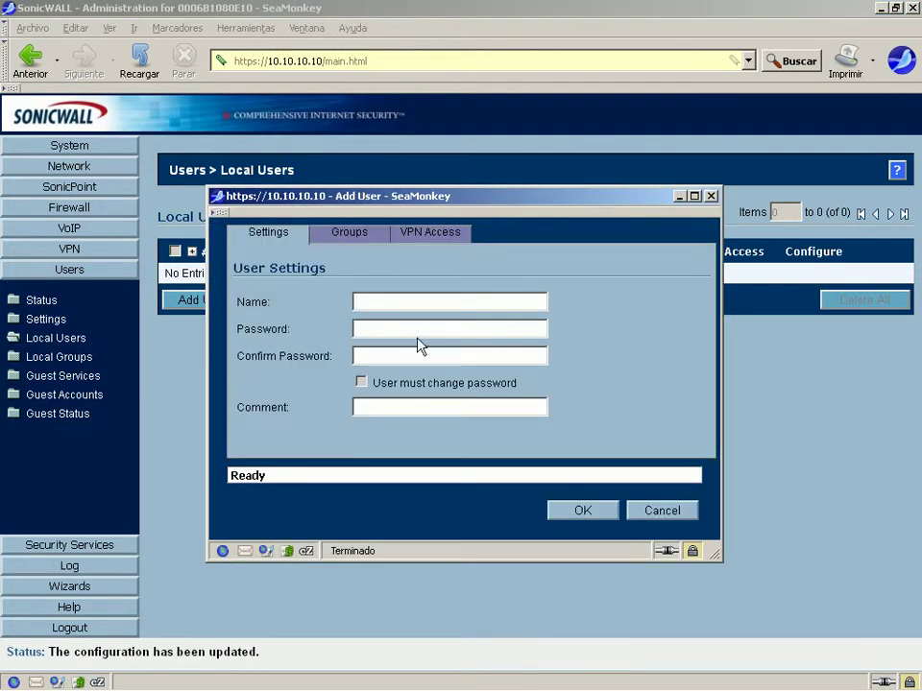
pyautogui.click(376, 299)
pyautogui.write('Pepe')
# Enter the new user's password and its confirmation.
pyautogui.click(365, 326)
pyautogui.write('password')
pyautogui.click(363, 356)
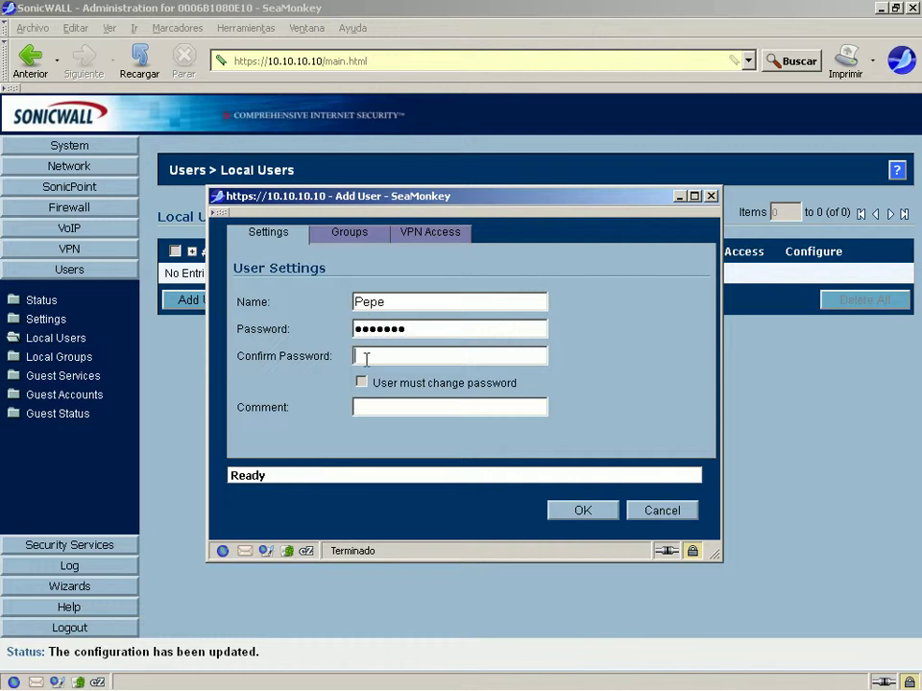
pyautogui.write('passwor')
pyautogui.click(351, 234)
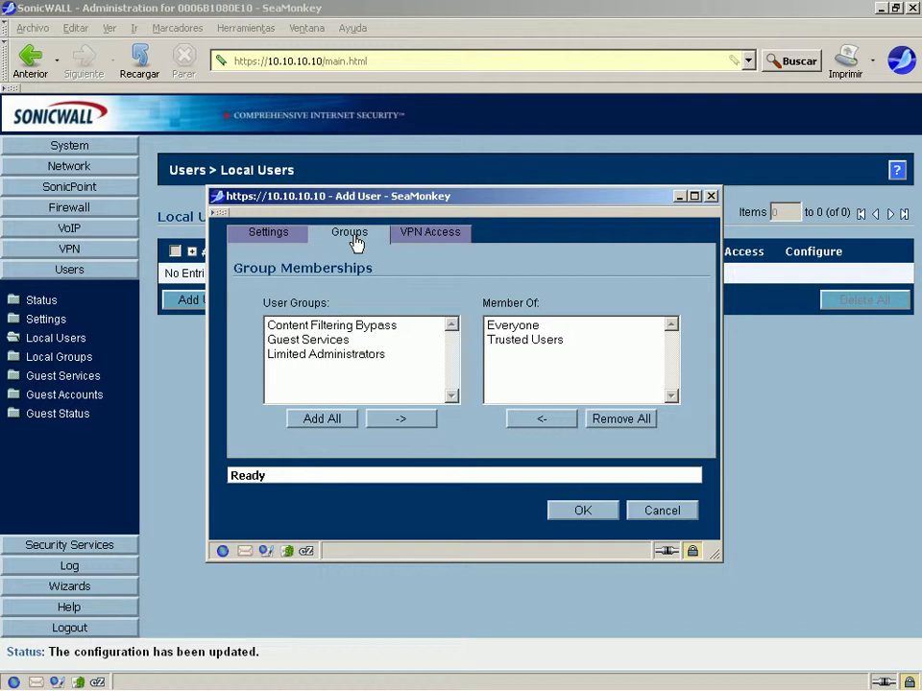
# Inspect the Everyone and Trusted Users memberships and the Content Filtering Bypass, Guest Services, Limited Administrators groups.
pyautogui.click(511, 329)
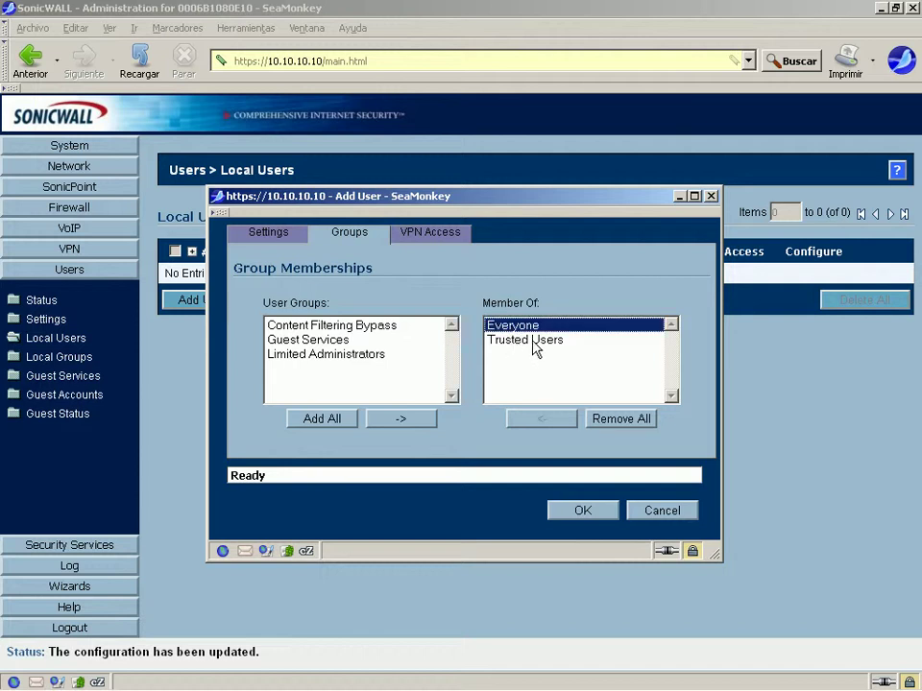
pyautogui.click(533, 341)
pyautogui.click(496, 326)
pyautogui.click(527, 342)
pyautogui.click(389, 327)
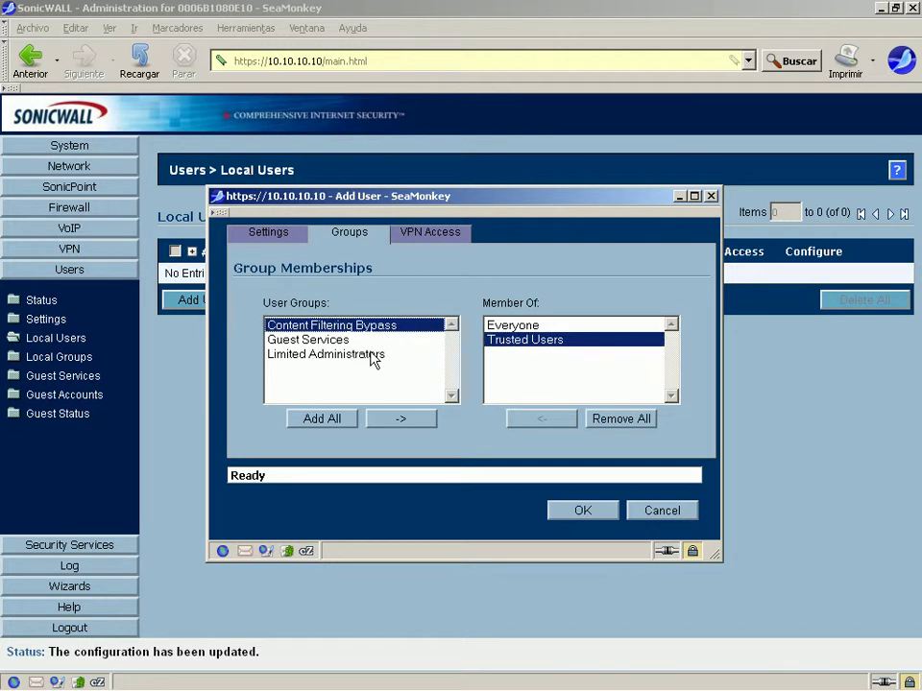
pyautogui.click(372, 356)
pyautogui.click(370, 341)
pyautogui.click(361, 355)
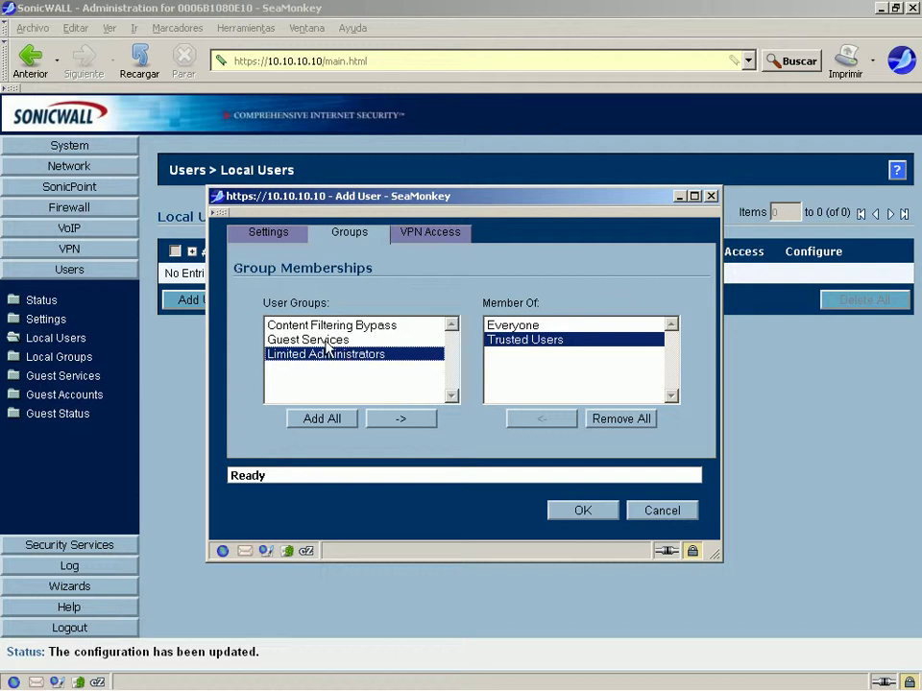
pyautogui.click(328, 342)
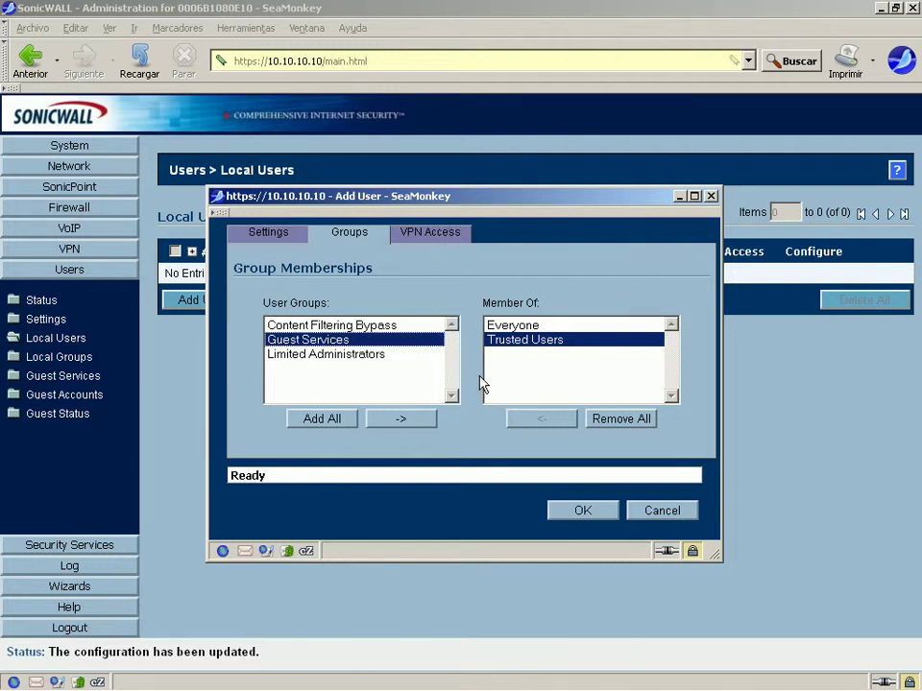
pyautogui.click(418, 239)
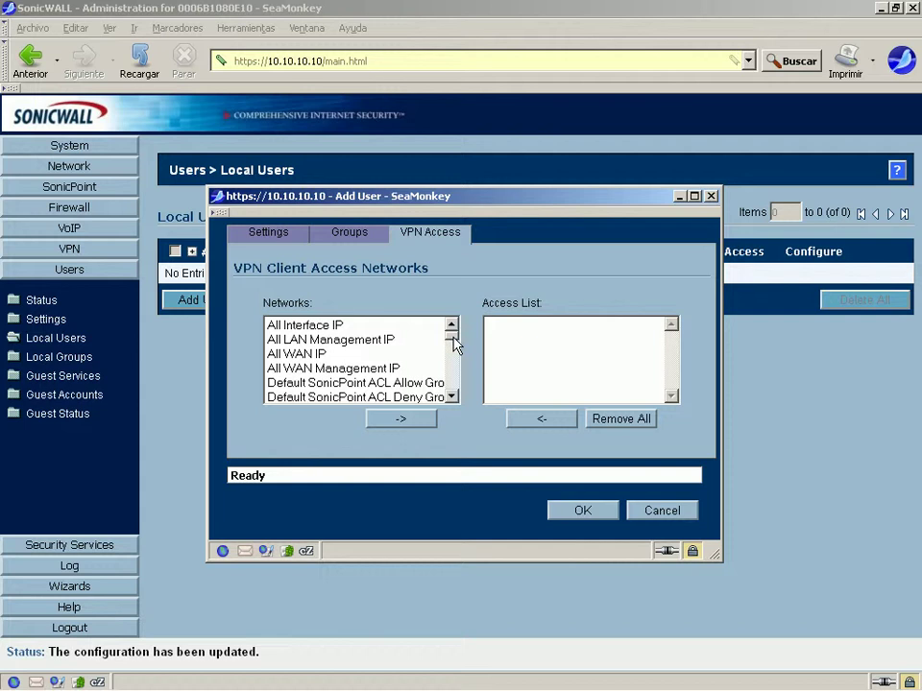
# Add LAN Primary Subnet to the user's VPN access networks and save the user.
pyautogui.moveTo(456, 343); pyautogui.dragTo(453, 396)
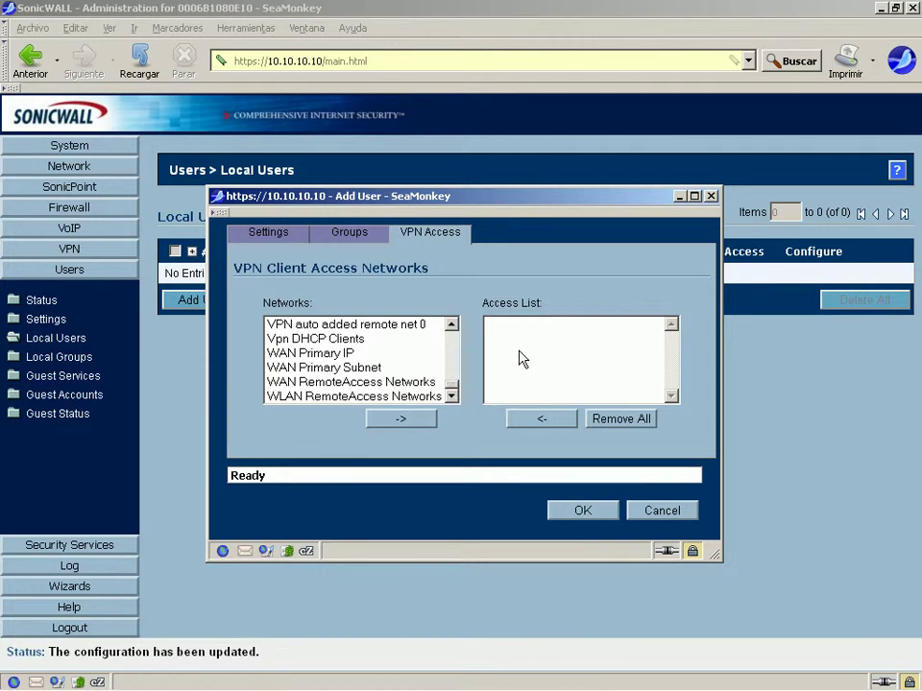
pyautogui.moveTo(452, 394)
pyautogui.mouseDown()
pyautogui.moveTo(452, 329)
pyautogui.moveTo(450, 369)
pyautogui.mouseUp()
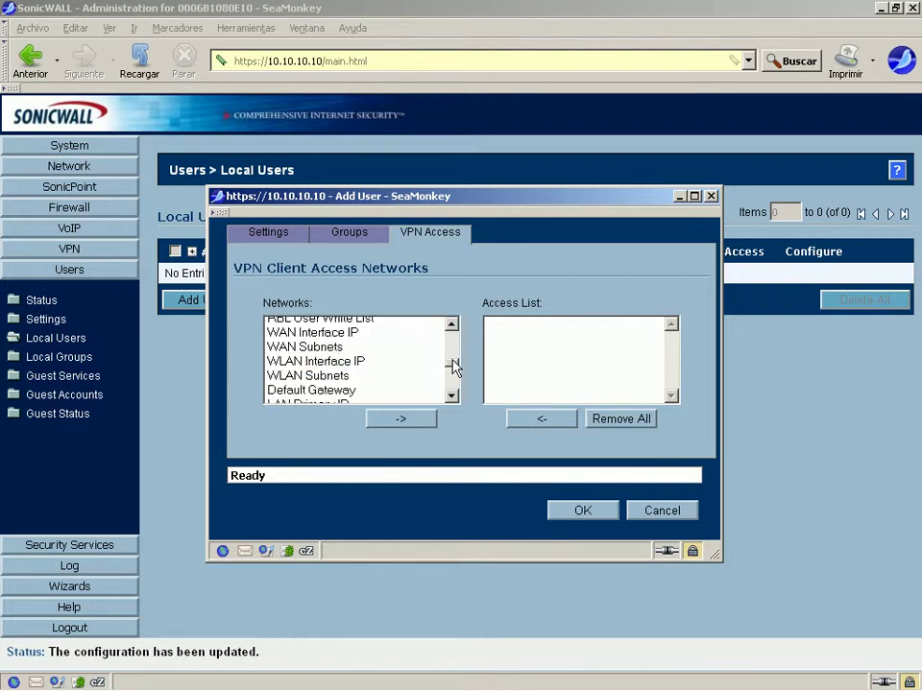
pyautogui.moveTo(454, 369); pyautogui.dragTo(456, 374)
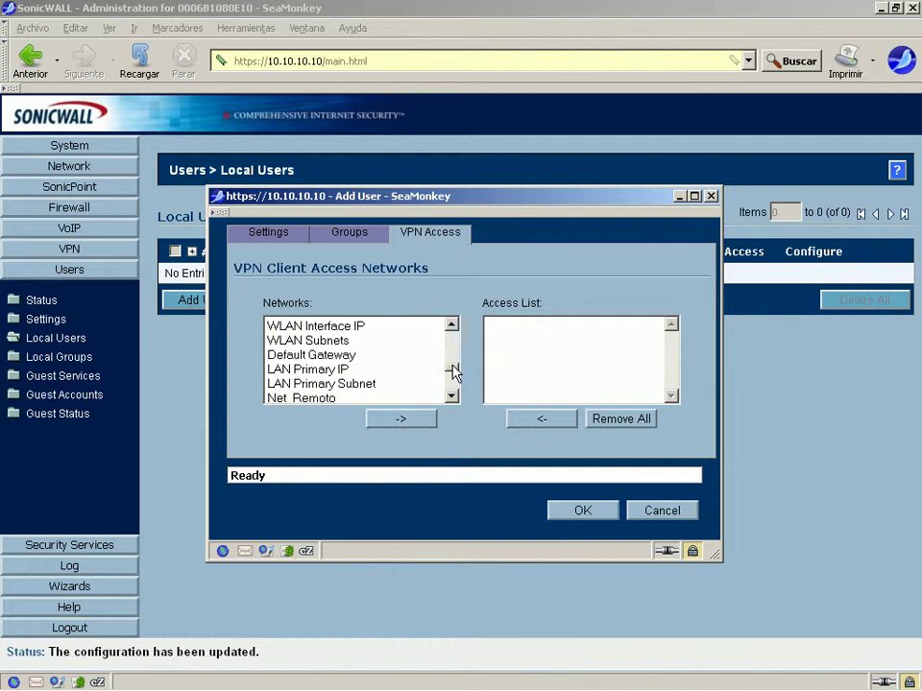
pyautogui.click(341, 387)
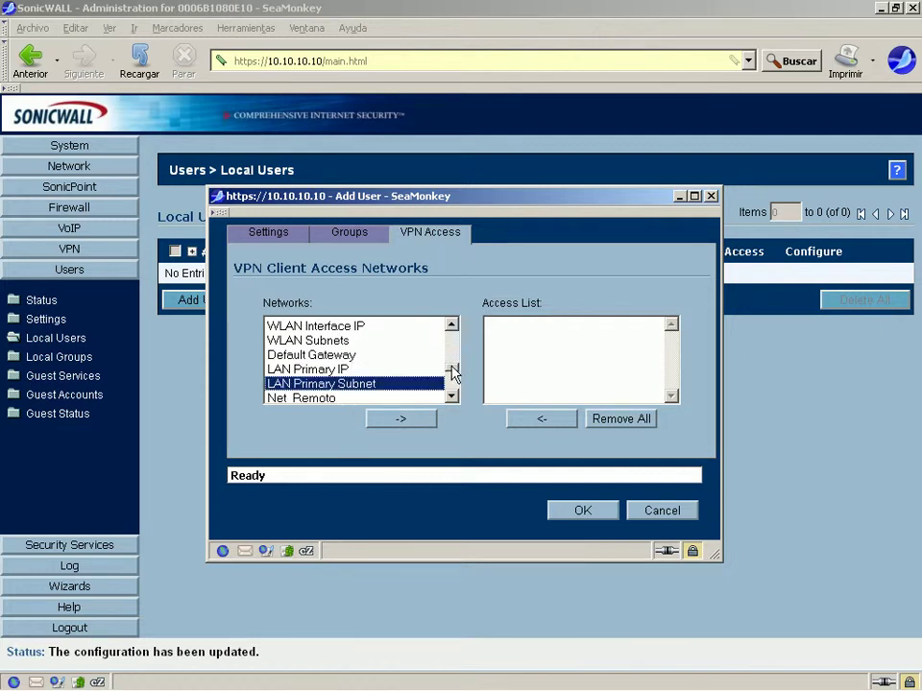
pyautogui.moveTo(455, 373)
pyautogui.mouseDown()
pyautogui.moveTo(454, 389)
pyautogui.moveTo(455, 378)
pyautogui.mouseUp()
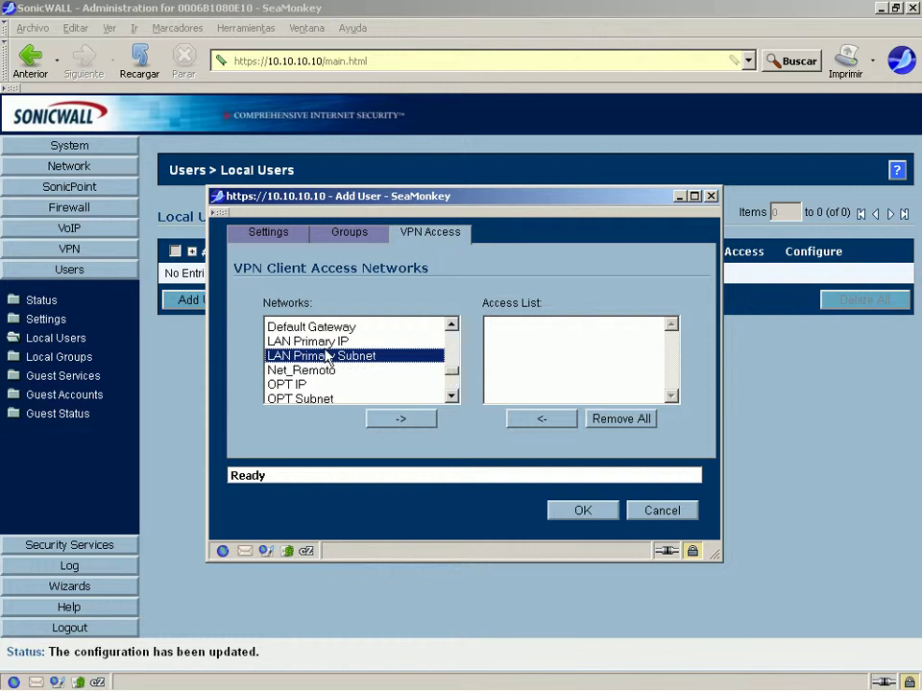
pyautogui.click(402, 422)
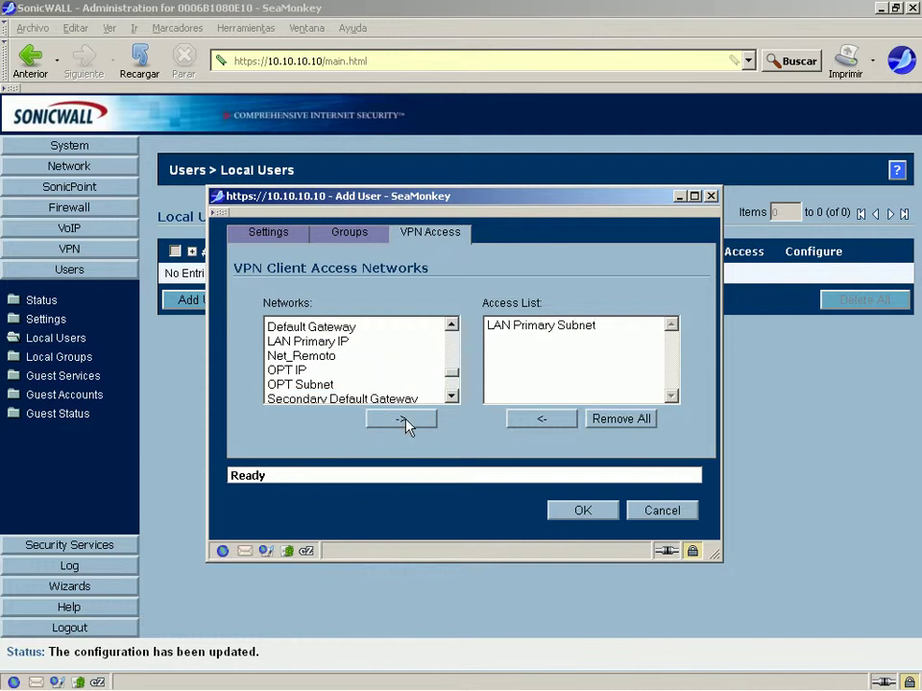
pyautogui.click(584, 512)
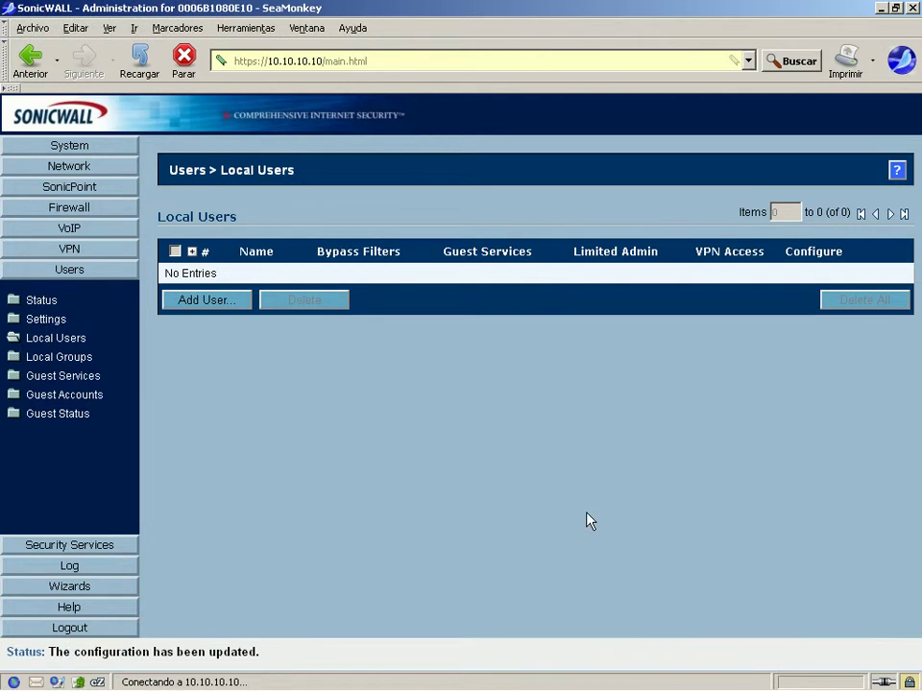
# Go to VPN > DHCP over VPN and open the Central Gateway configuration.
pyautogui.click(70, 248)
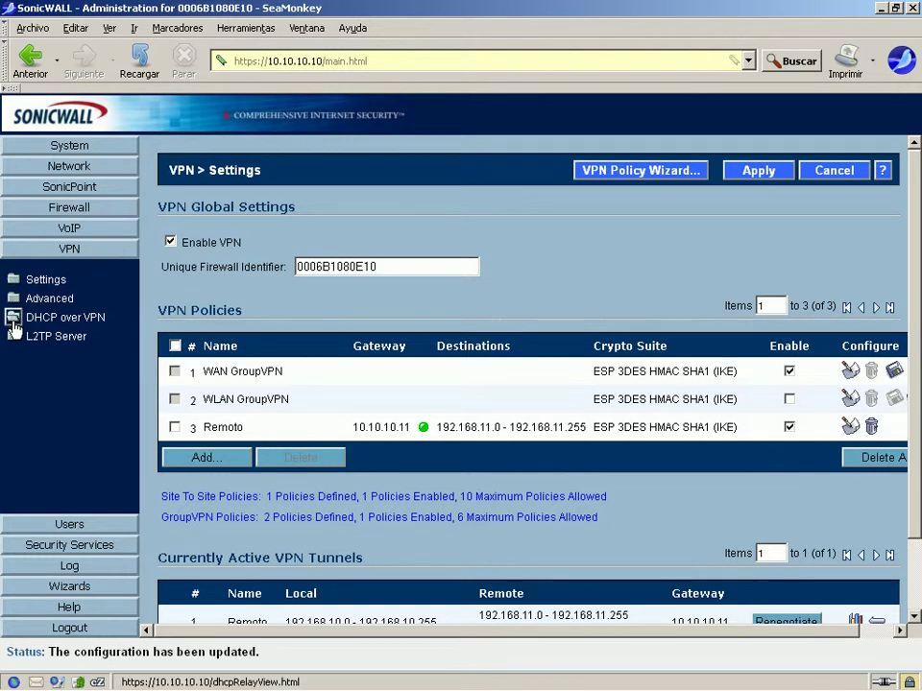
pyautogui.click(13, 326)
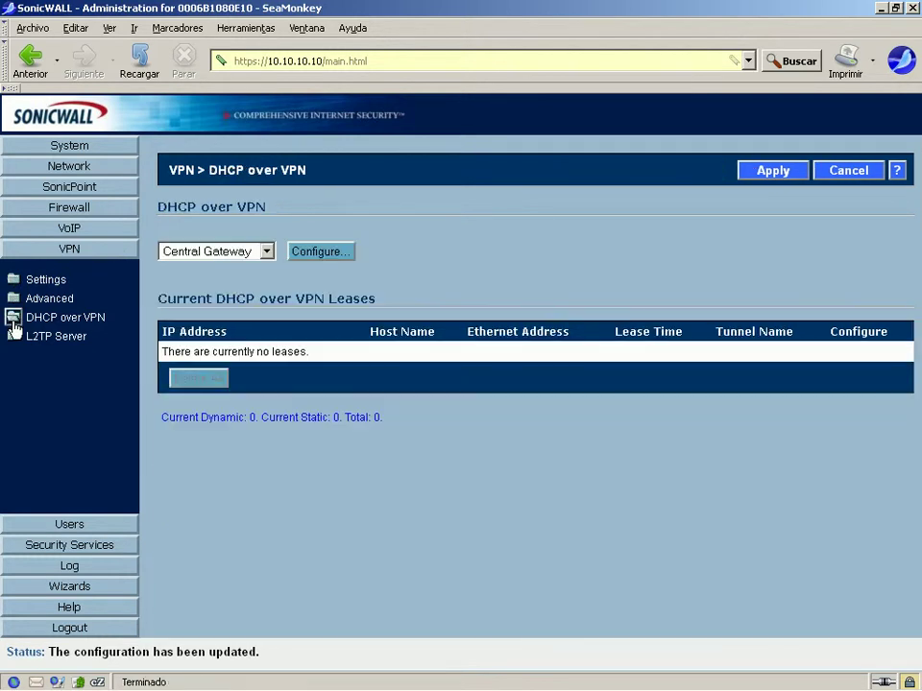
pyautogui.click(266, 252)
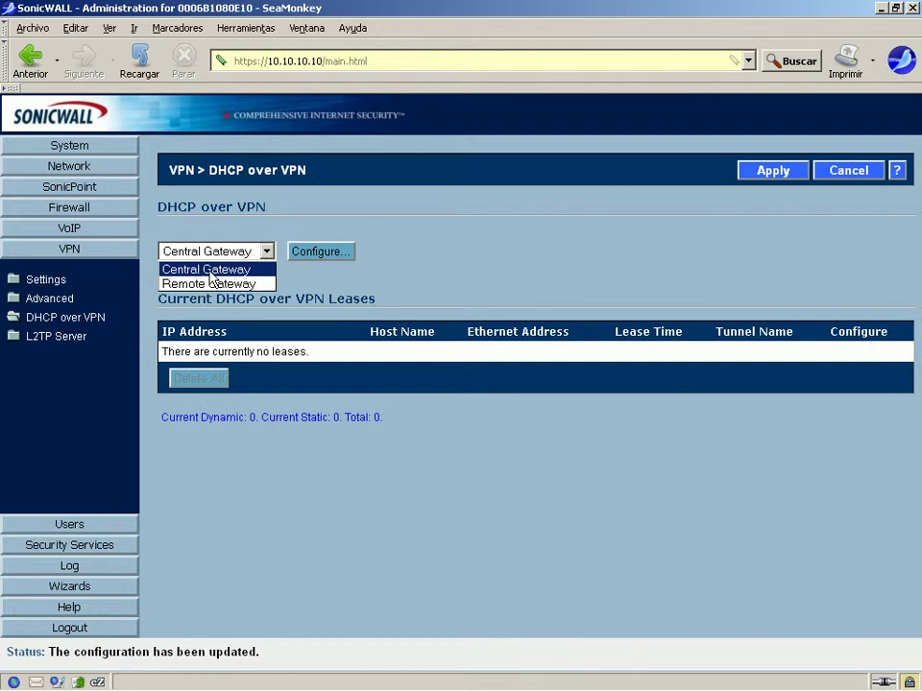
pyautogui.click(309, 253)
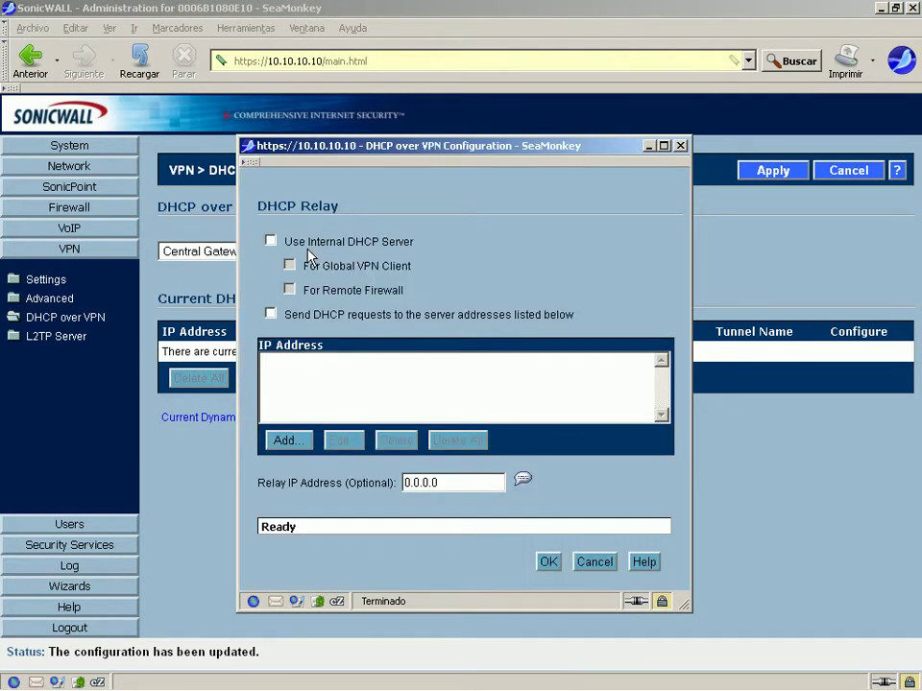
# Enable the internal DHCP server for Global VPN Clients.
pyautogui.click(269, 241)
pyautogui.click(291, 266)
pyautogui.click(290, 266)
# Try the listed-server relay option, then turn sending DHCP requests to listed servers off.
pyautogui.click(270, 314)
pyautogui.click(300, 442)
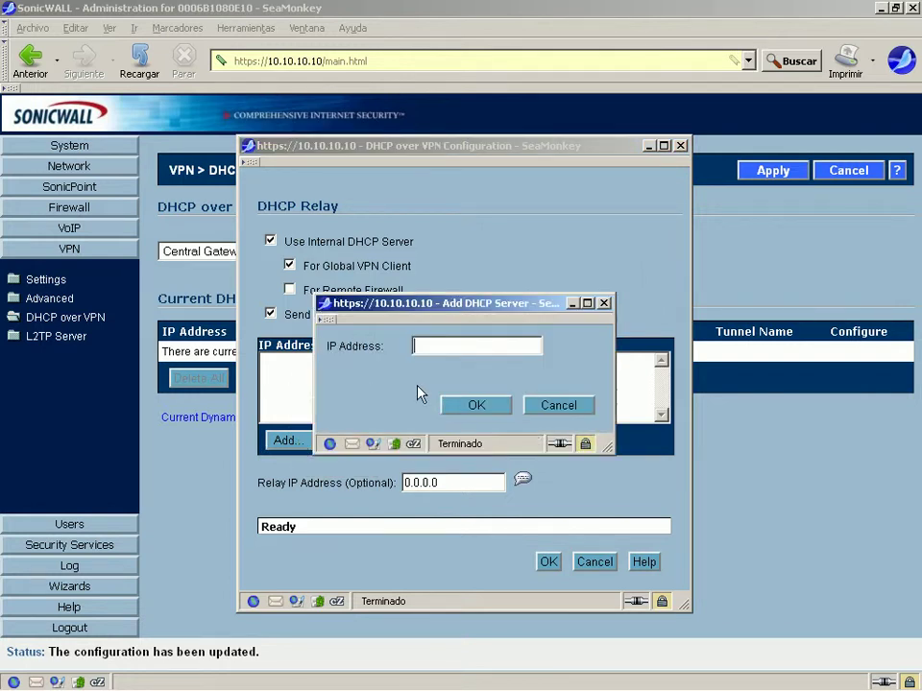
pyautogui.click(558, 407)
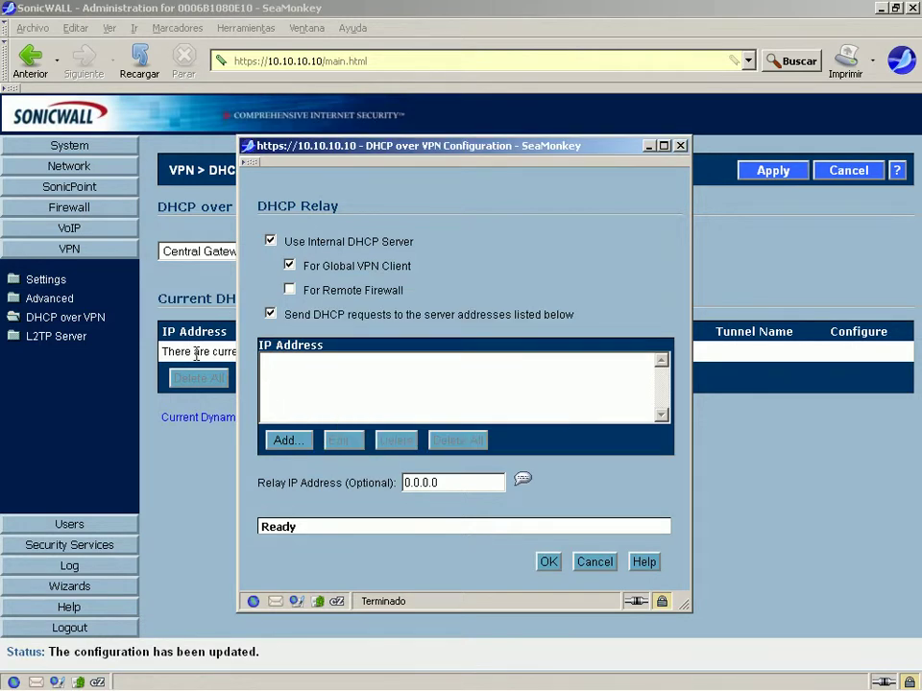
pyautogui.doubleClick(439, 483)
pyautogui.click(291, 372)
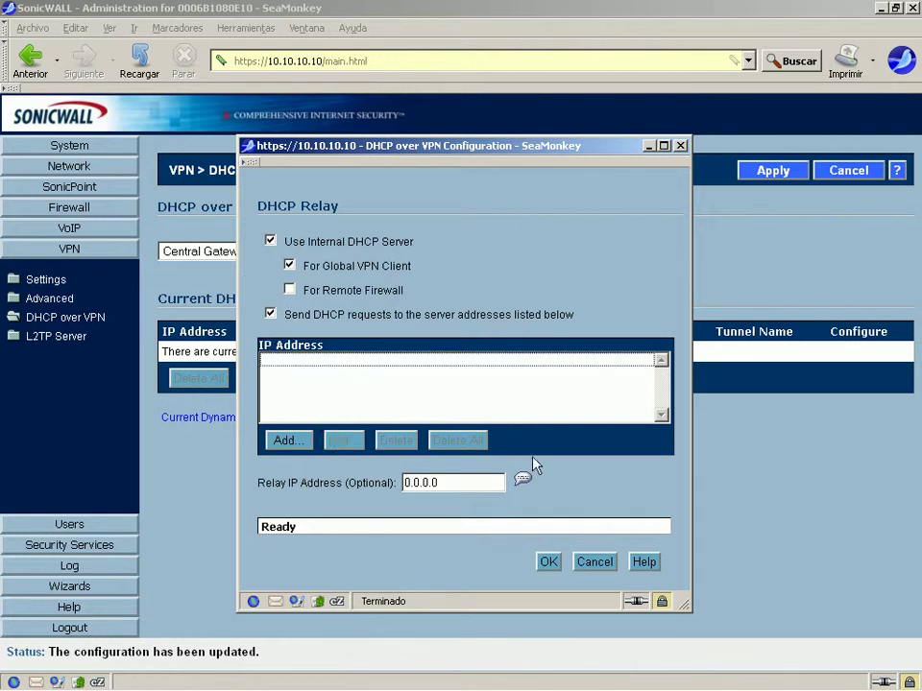
pyautogui.moveTo(524, 483)
pyautogui.click(270, 314)
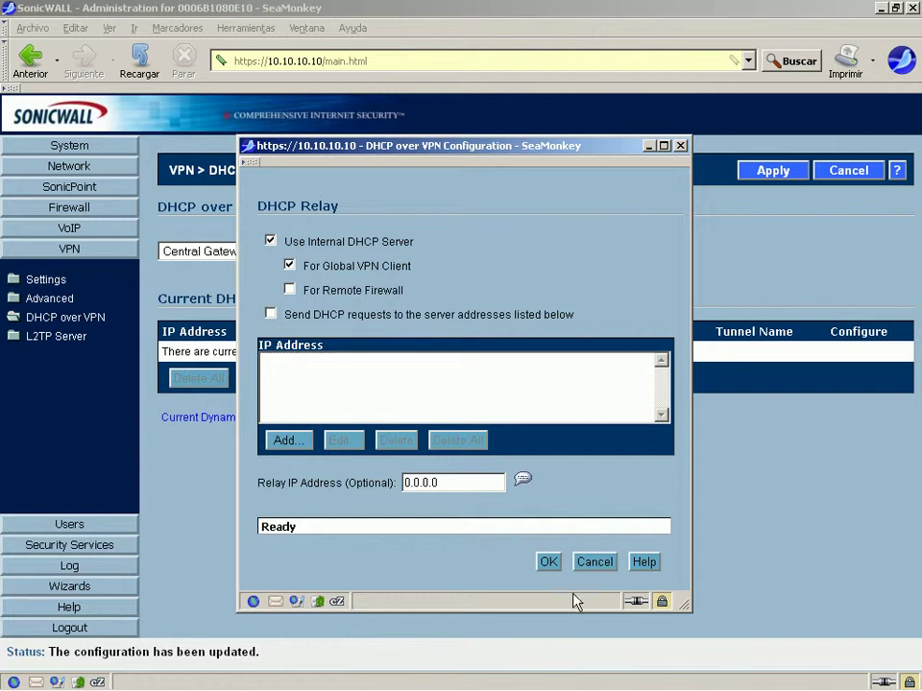
# Dismiss the repeated LAN DHCP server warning and cancel the DHCP over VPN configuration.
pyautogui.click(549, 563)
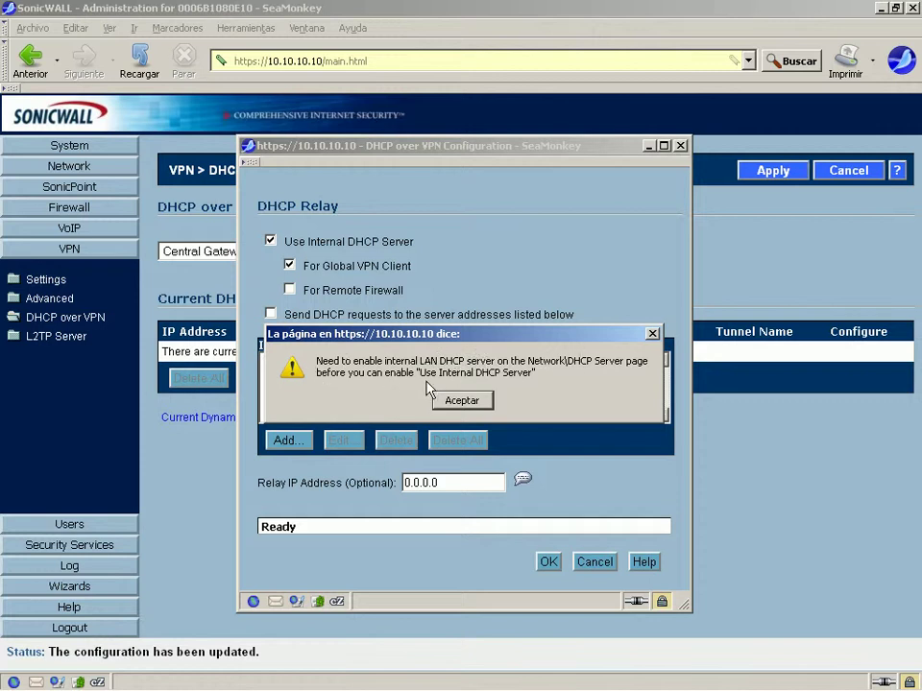
pyautogui.click(462, 401)
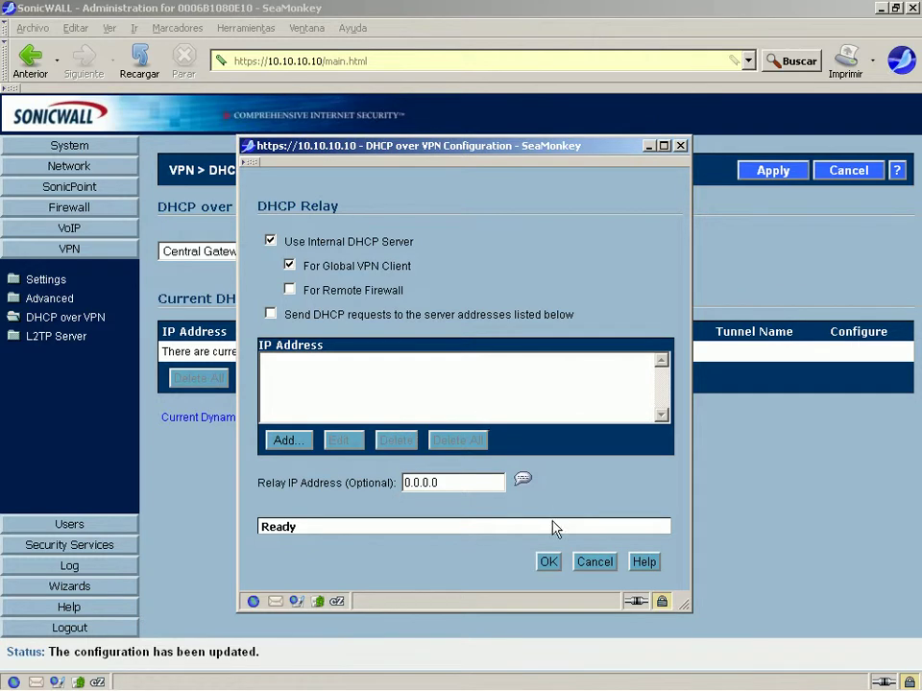
pyautogui.click(553, 568)
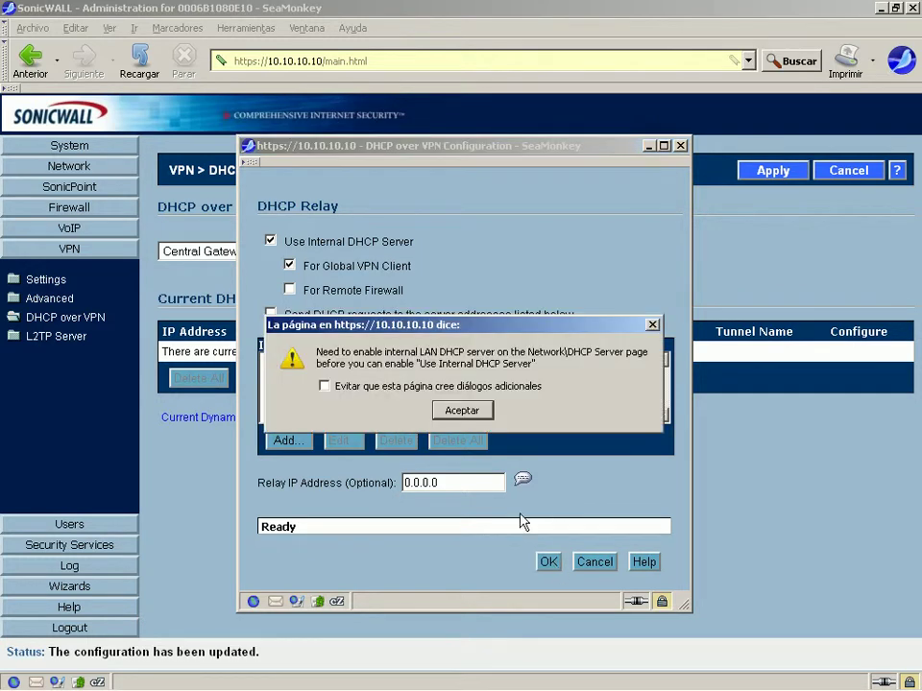
pyautogui.click(466, 413)
pyautogui.click(600, 561)
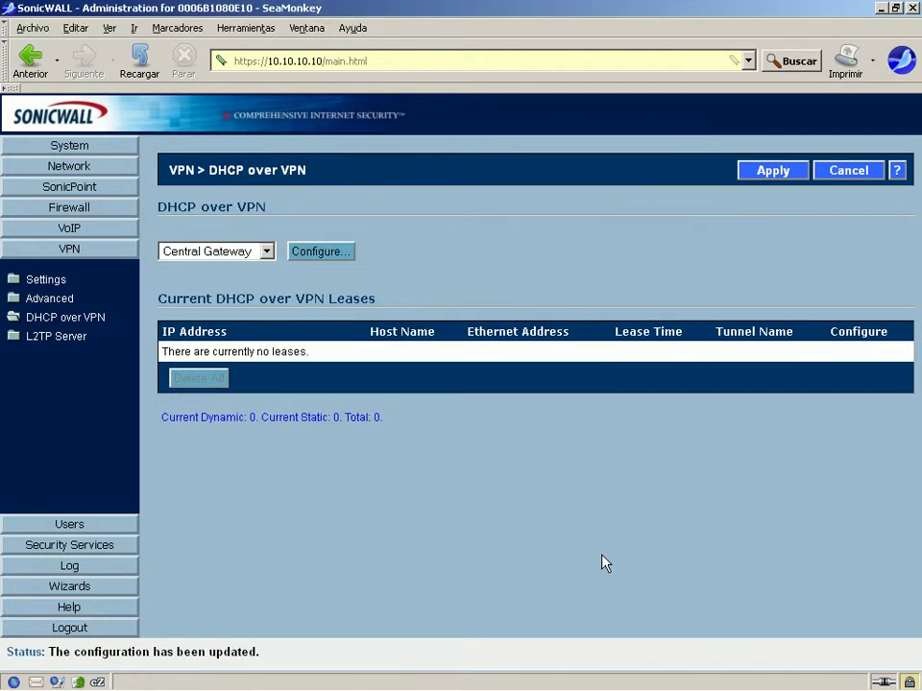
# Go to Network > DHCP Server settings and start adding a new dynamic DHCP range.
pyautogui.click(85, 170)
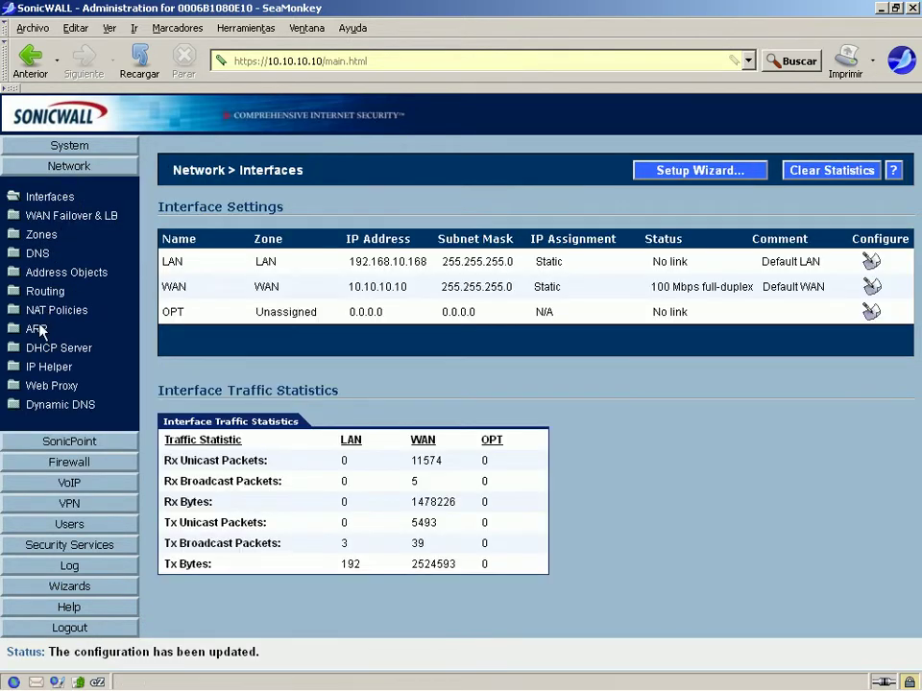
pyautogui.click(42, 351)
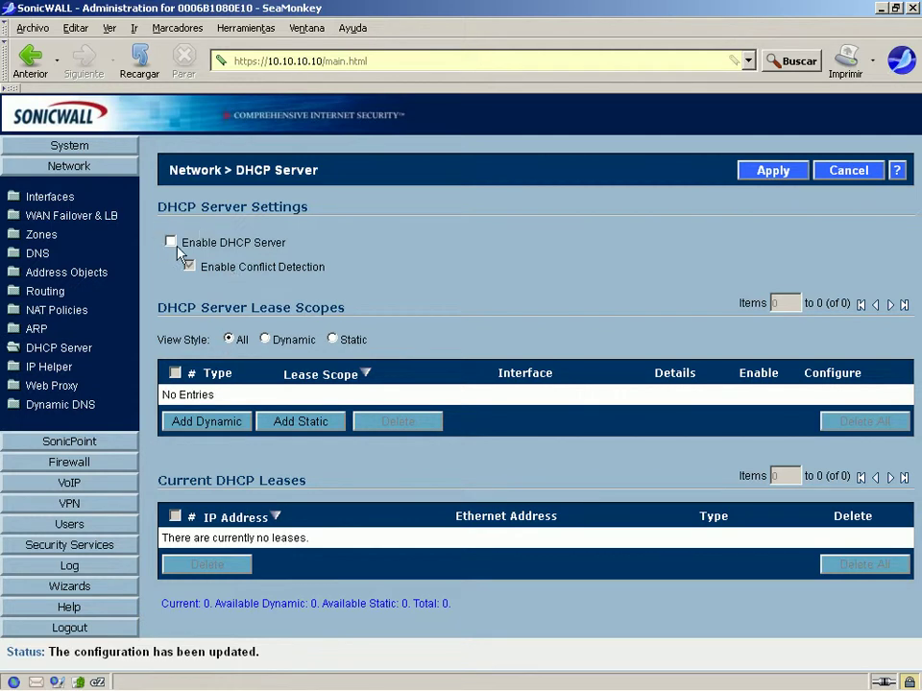
pyautogui.moveTo(199, 245); pyautogui.dragTo(251, 234)
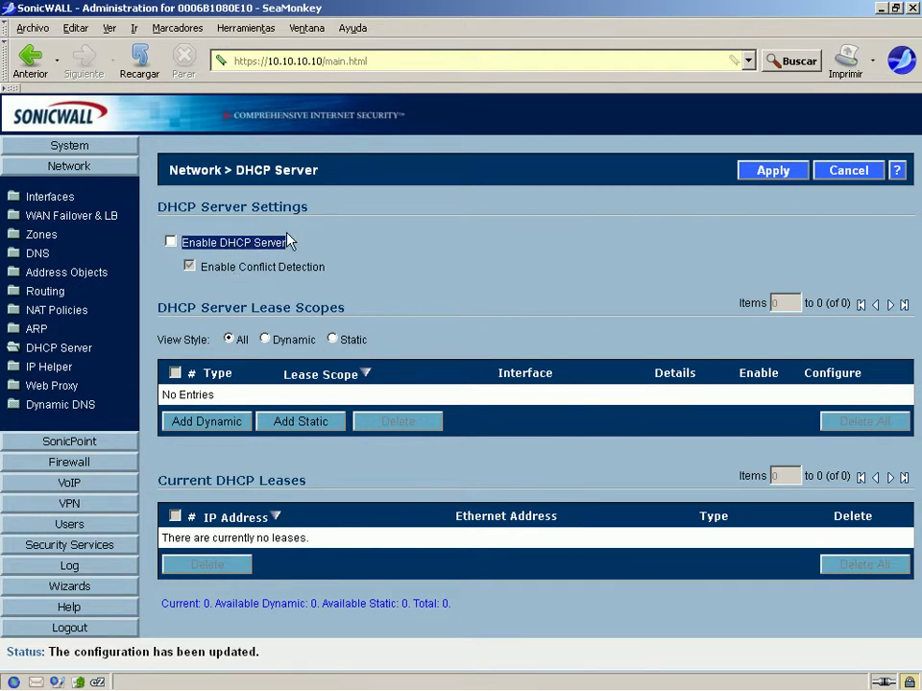
pyautogui.click(346, 239)
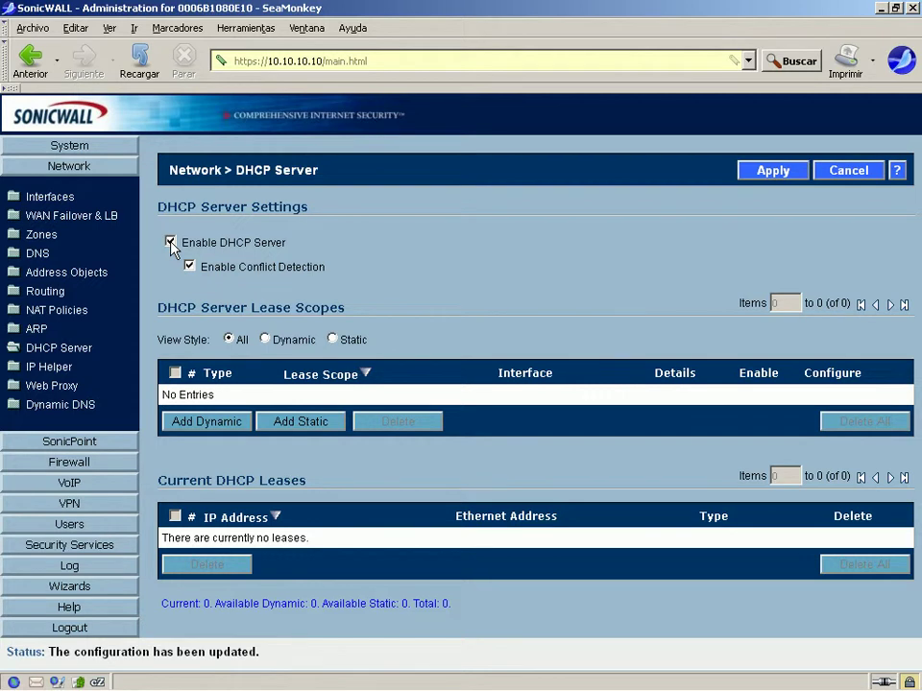
pyautogui.click(217, 430)
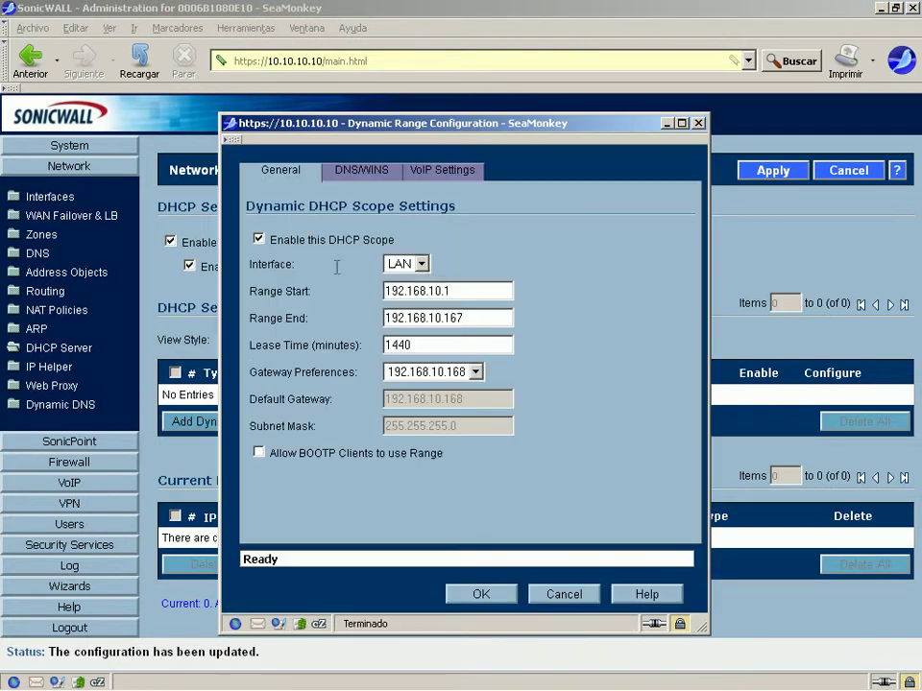
# Save a LAN dynamic DHCP scope from 192.168.10.10 to 192.168.10.20 after reviewing its DNS/WINS and VoIP tabs.
pyautogui.click(475, 292)
pyautogui.press('BackSpace')
pyautogui.write('10')
pyautogui.click(478, 317)
pyautogui.press('BackSpace')
pyautogui.press('BackSpace')
pyautogui.write('20')
pyautogui.click(366, 177)
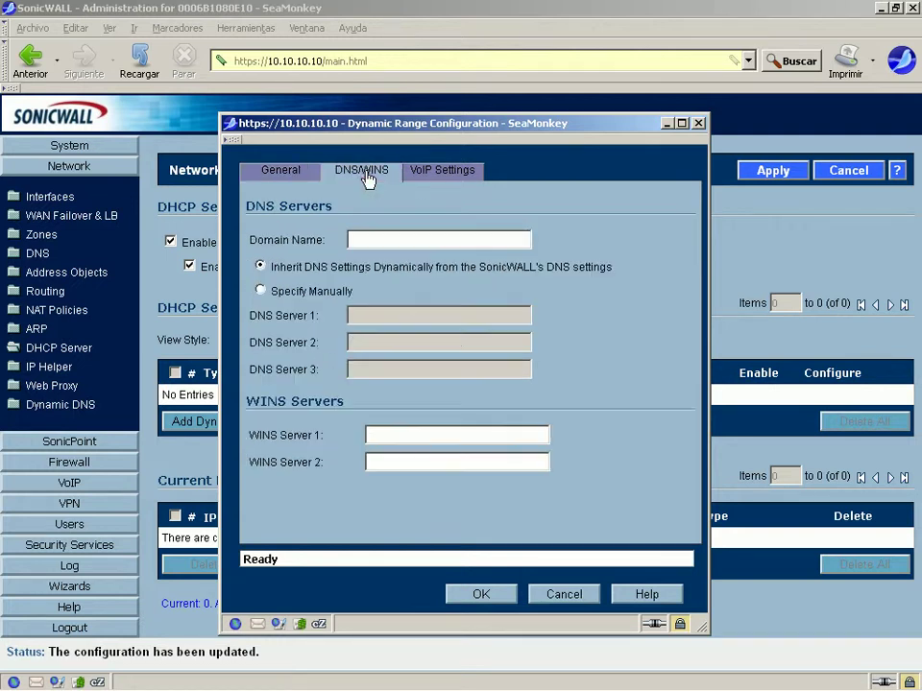
pyautogui.click(432, 178)
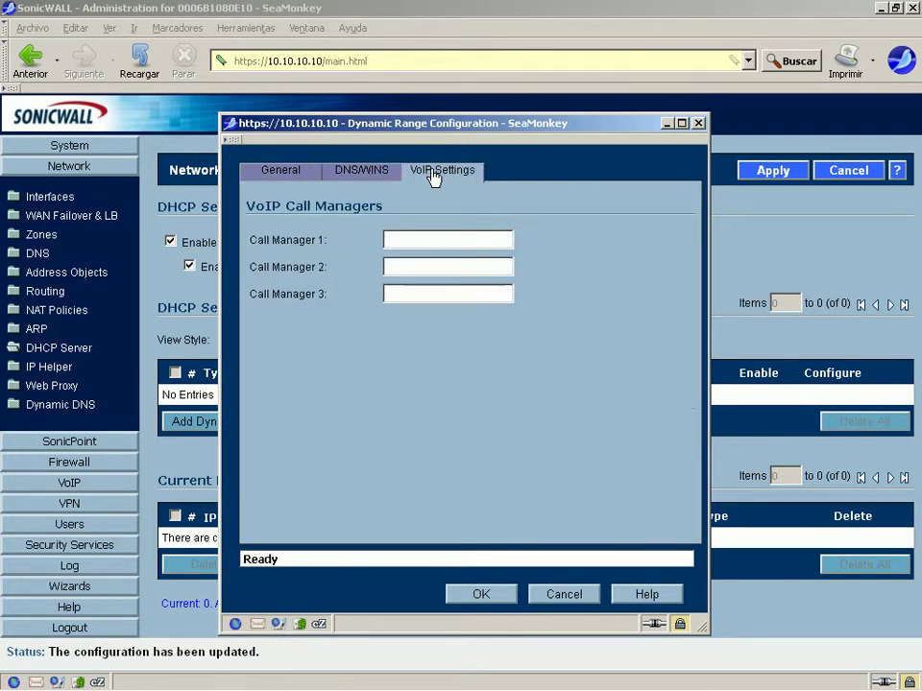
pyautogui.click(497, 597)
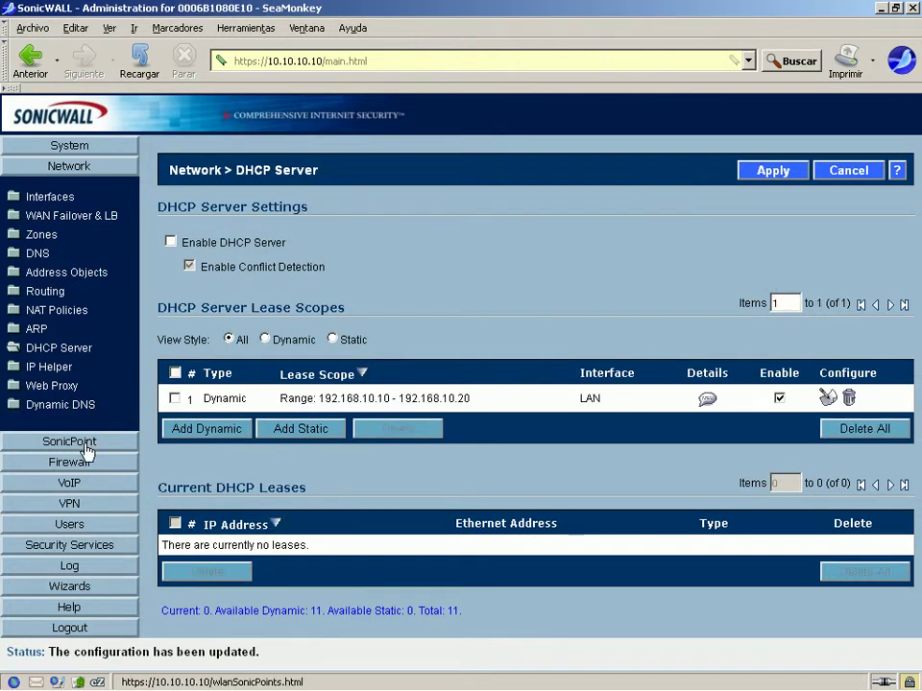
pyautogui.click(87, 506)
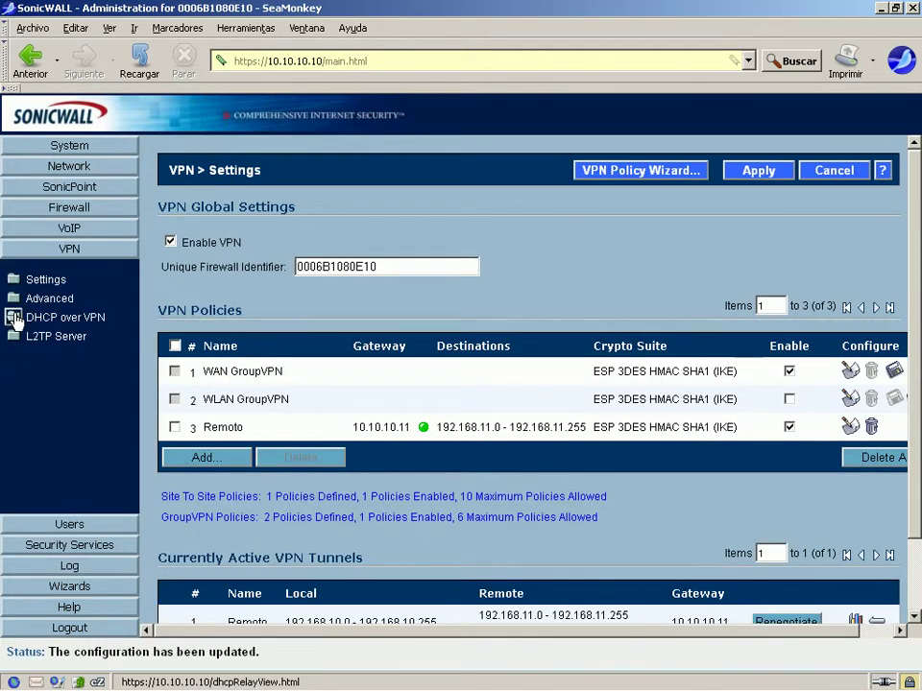
# Try enabling Use Internal DHCP Server for DHCP over VPN, dismiss the LAN DHCP warning, and cancel.
pyautogui.click(14, 316)
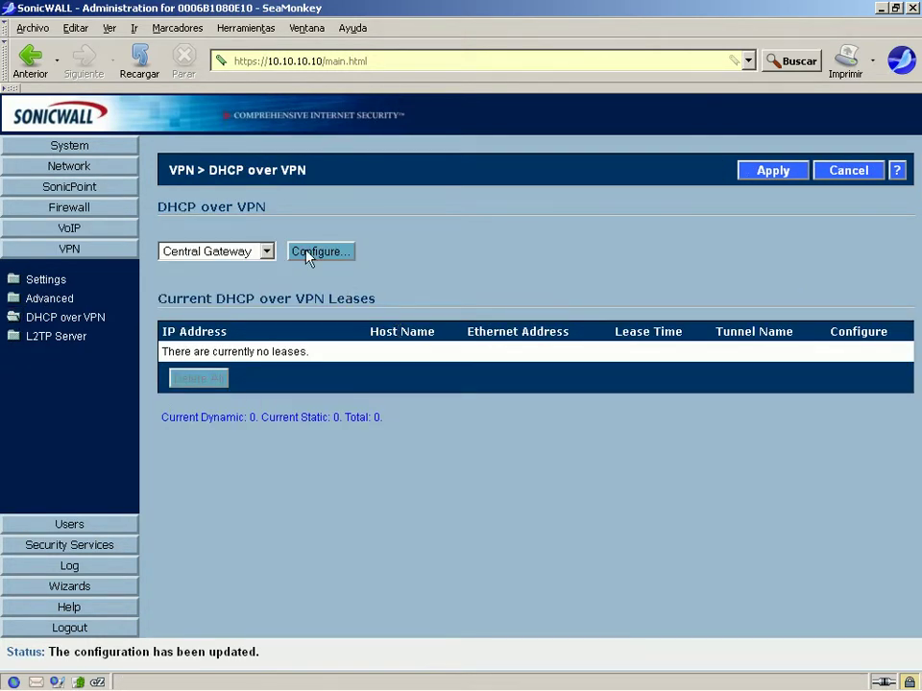
pyautogui.click(308, 253)
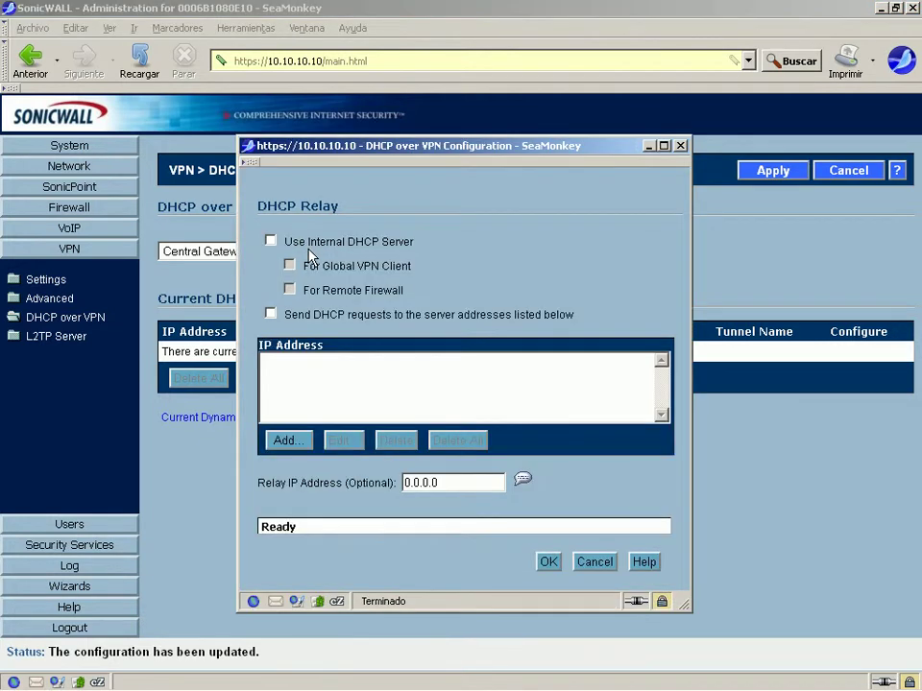
pyautogui.click(274, 241)
pyautogui.click(548, 564)
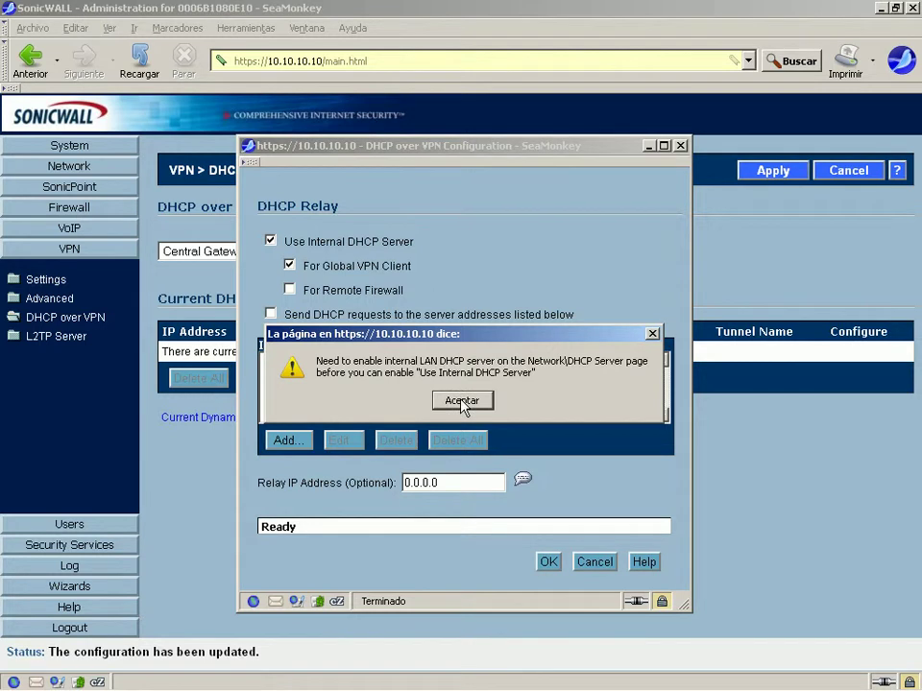
pyautogui.click(463, 404)
pyautogui.click(595, 562)
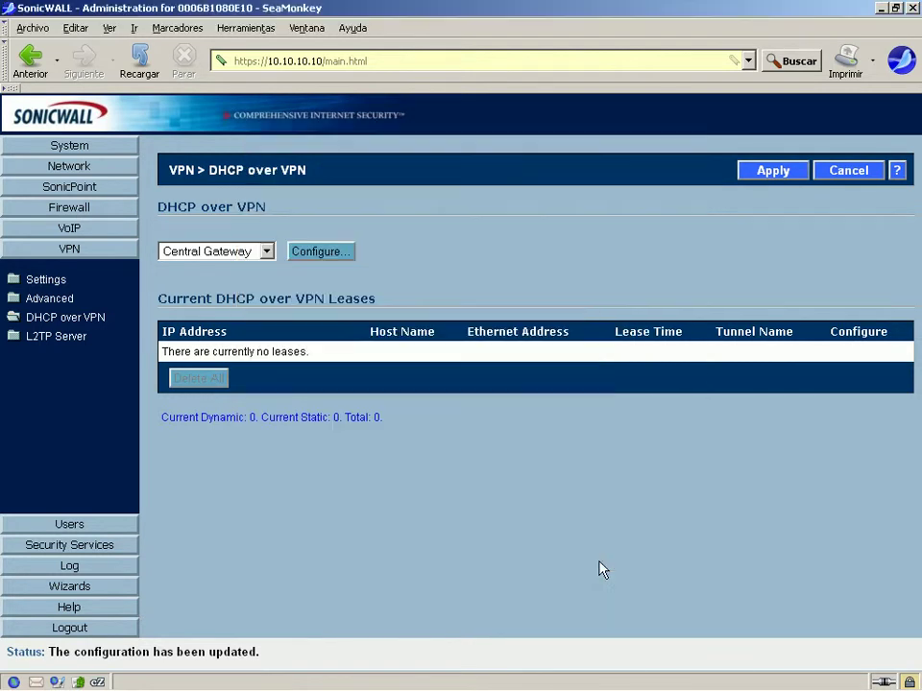
pyautogui.click(75, 177)
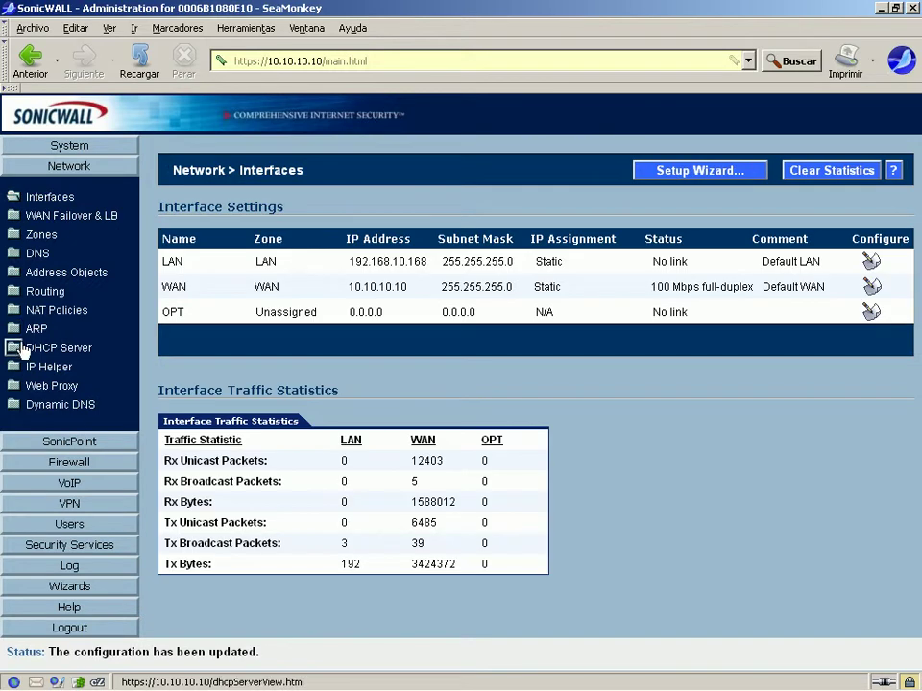
# Enable and apply the DHCP Server, then return to the VPN > DHCP over VPN page.
pyautogui.click(18, 350)
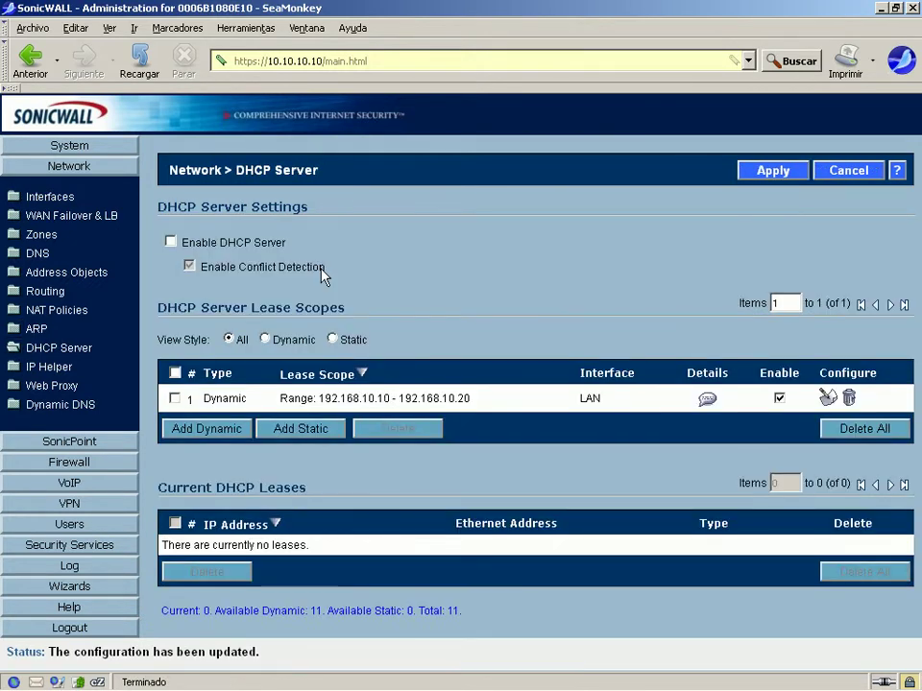
pyautogui.click(171, 242)
pyautogui.click(768, 178)
pyautogui.click(73, 503)
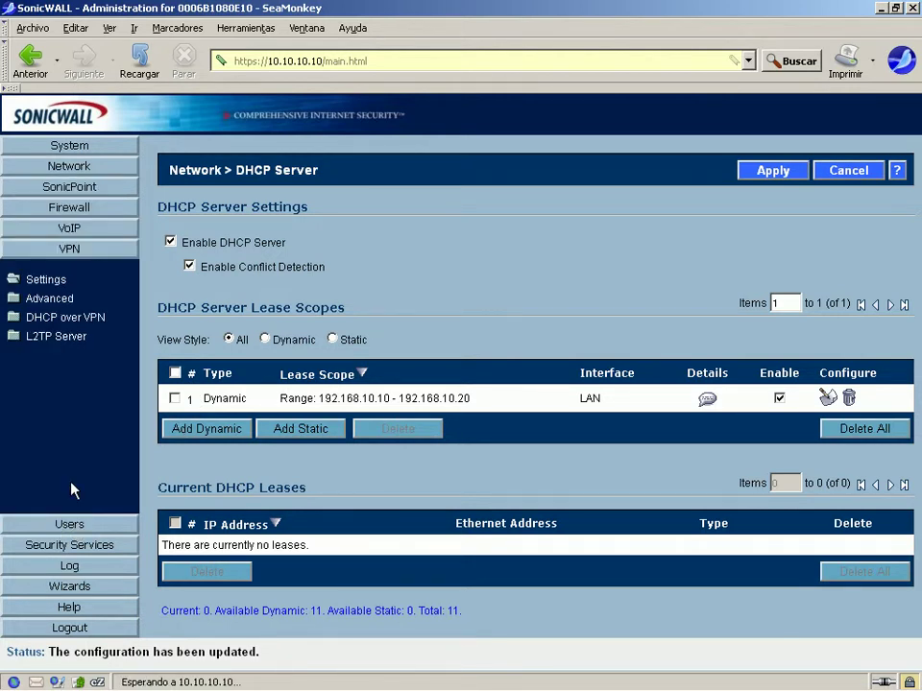
pyautogui.click(15, 322)
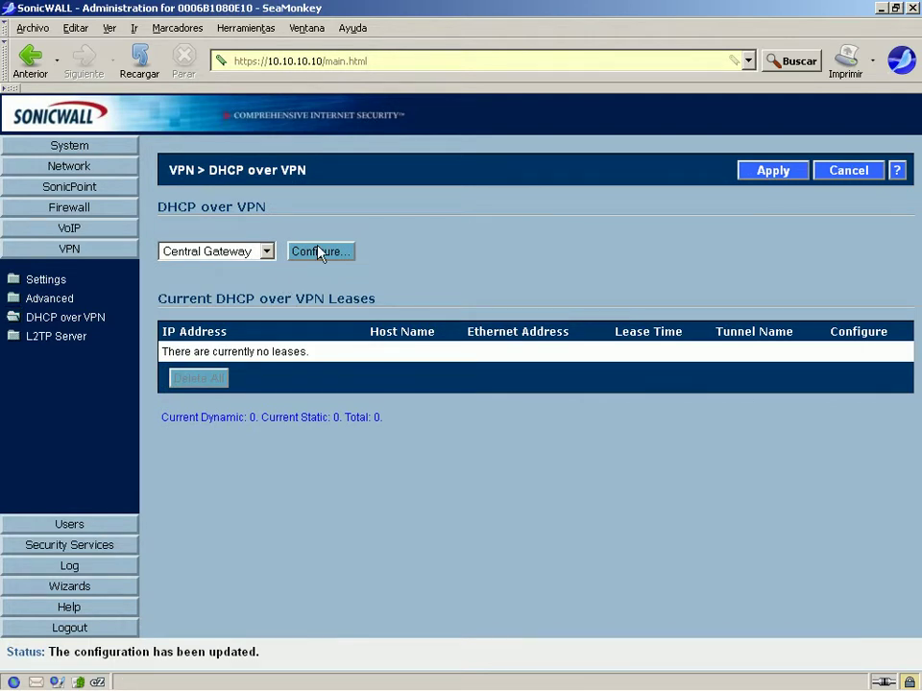
# Configure DHCP over VPN to use the internal DHCP server and save it.
pyautogui.click(320, 252)
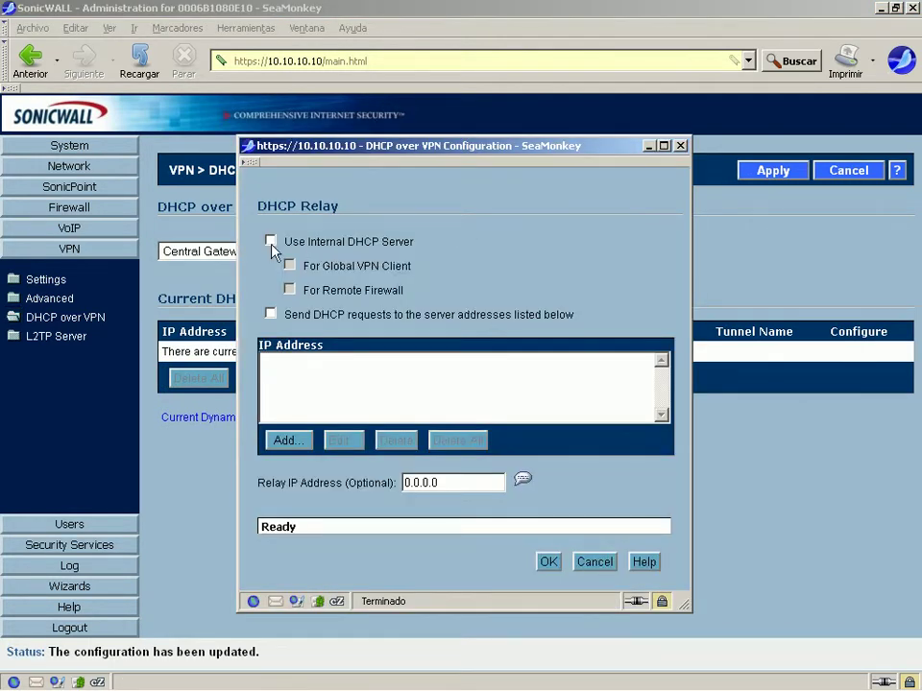
pyautogui.click(271, 241)
pyautogui.click(547, 567)
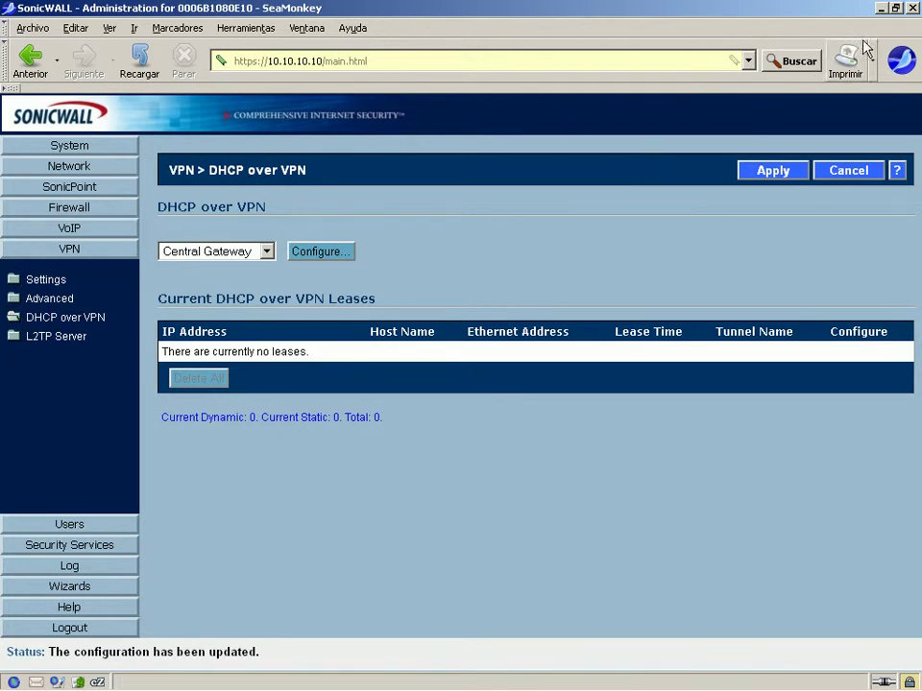
# Enter the login username in the Oficina connection's VPN login prompt, then go back to the admin page.
pyautogui.click(881, 14)
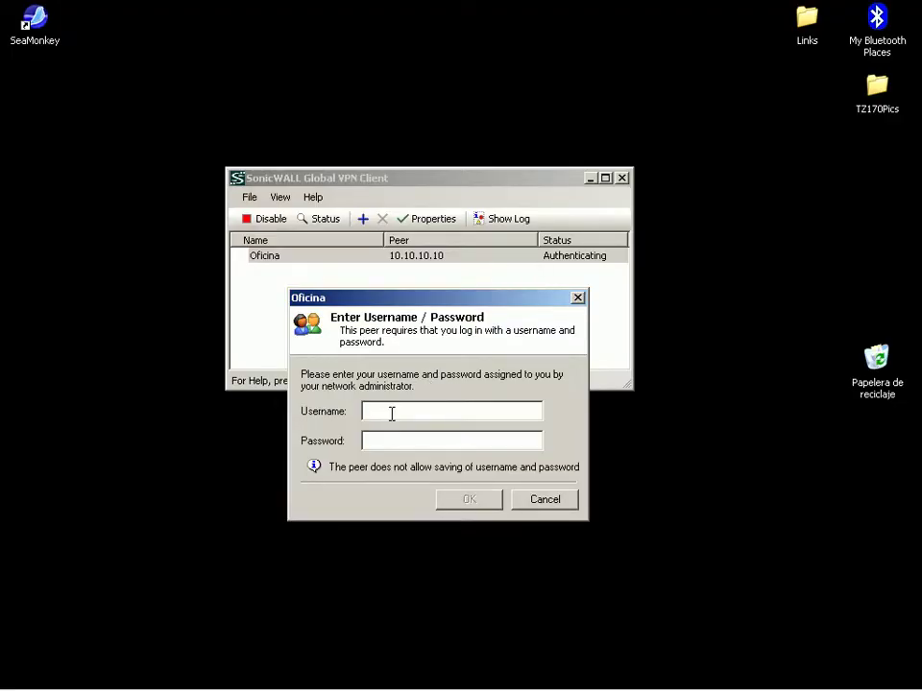
pyautogui.click(391, 414)
pyautogui.write('Pepe')
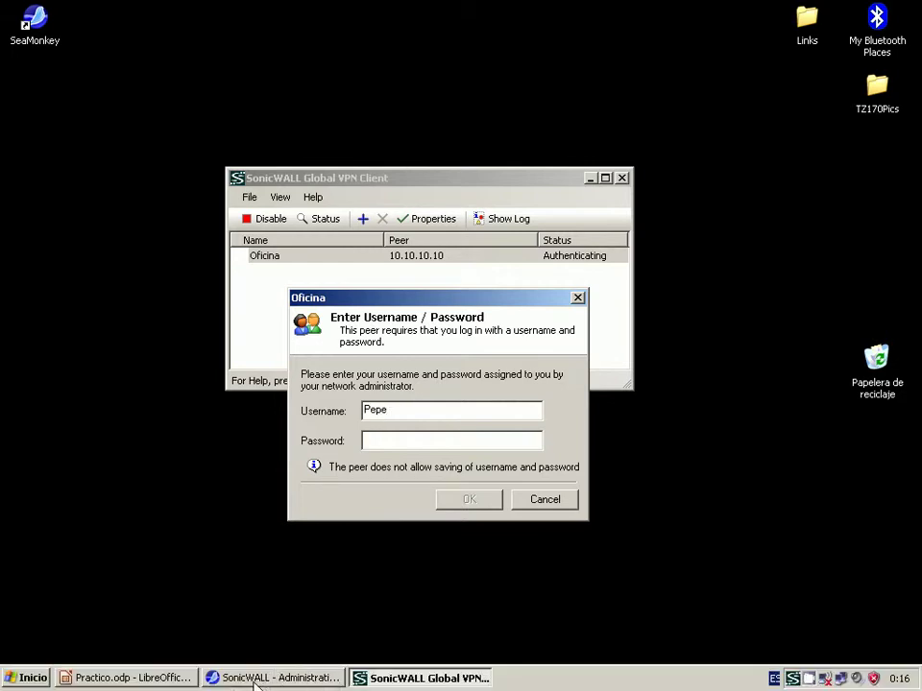
pyautogui.click(216, 682)
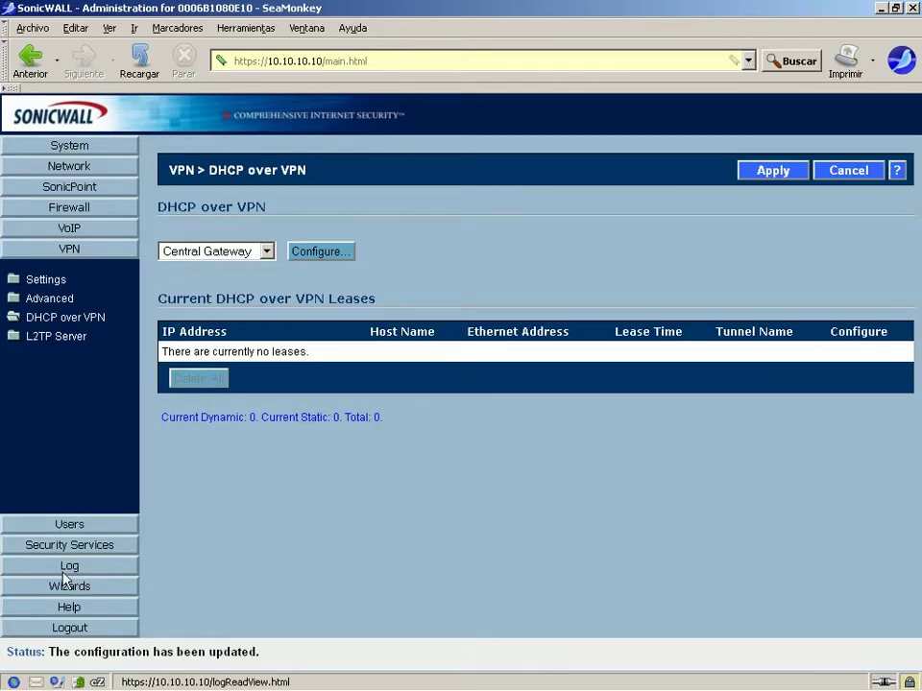
# Give the local user a new password, review its Groups and VPN Access, and save.
pyautogui.click(84, 534)
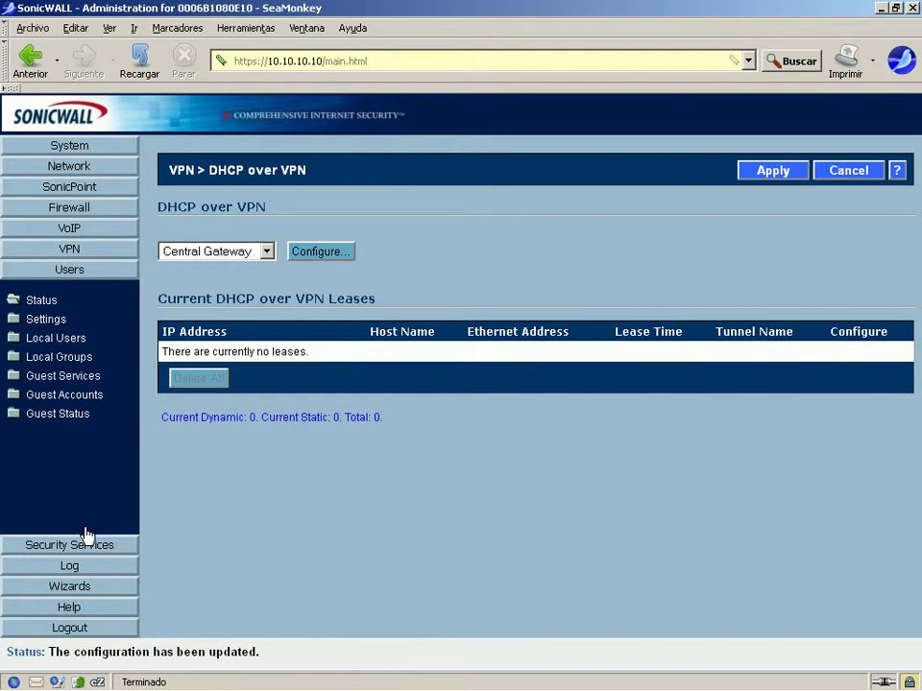
pyautogui.click(16, 343)
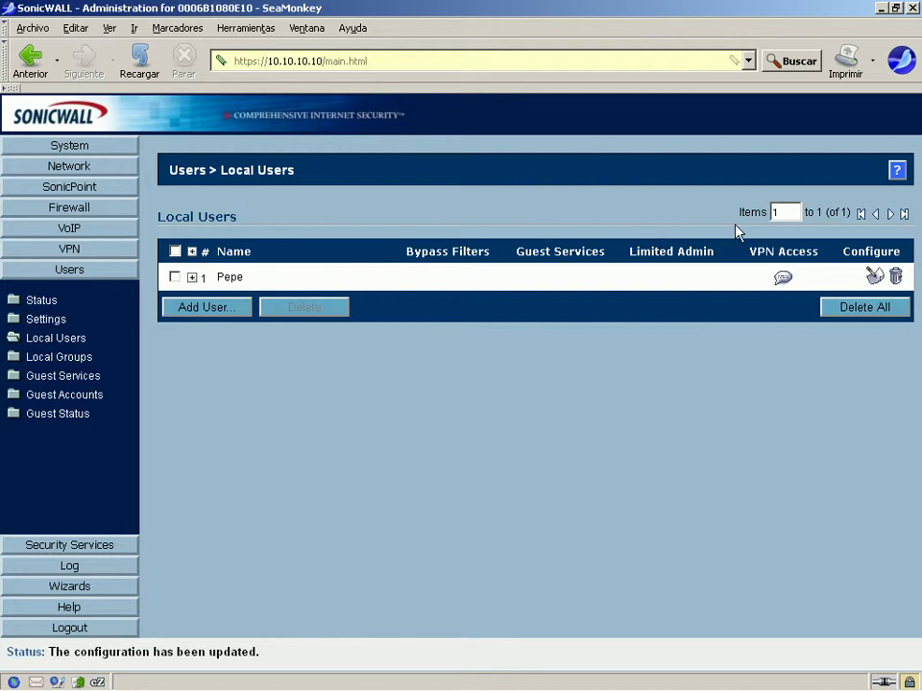
pyautogui.click(876, 276)
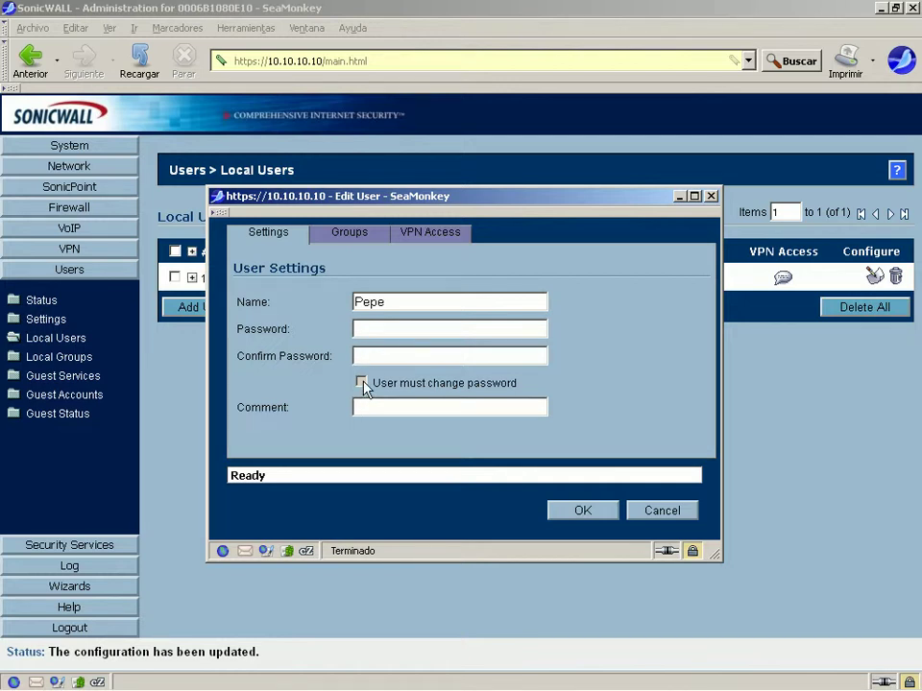
pyautogui.click(373, 330)
pyautogui.write('**********')
pyautogui.click(364, 233)
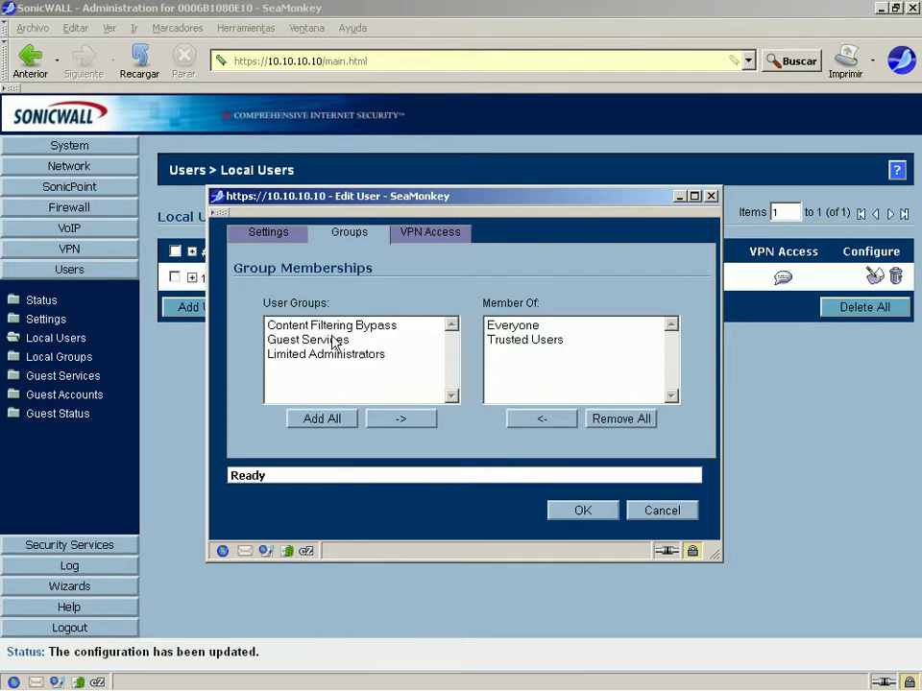
pyautogui.click(446, 233)
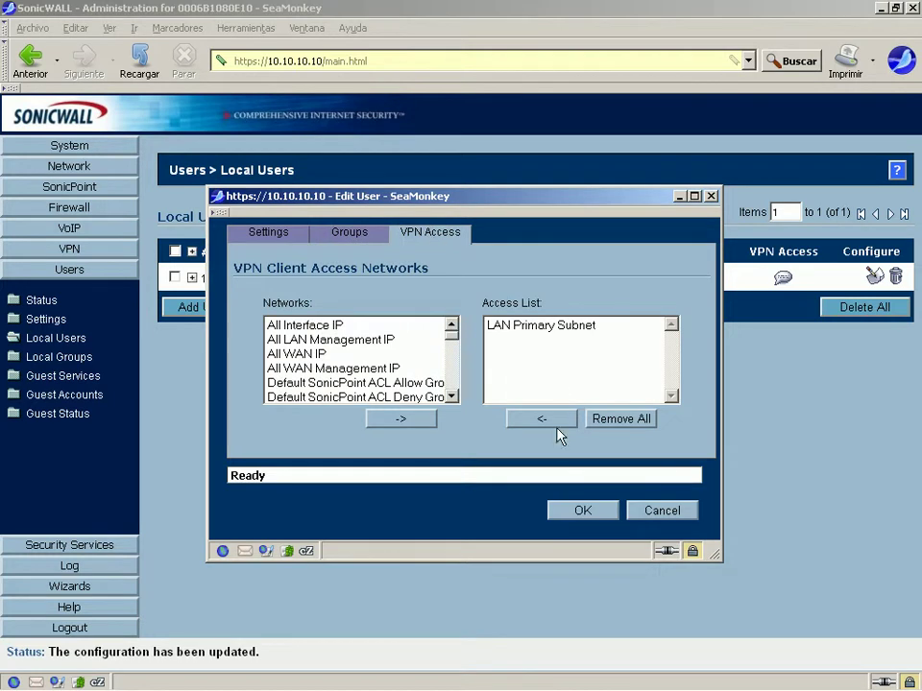
pyautogui.click(577, 515)
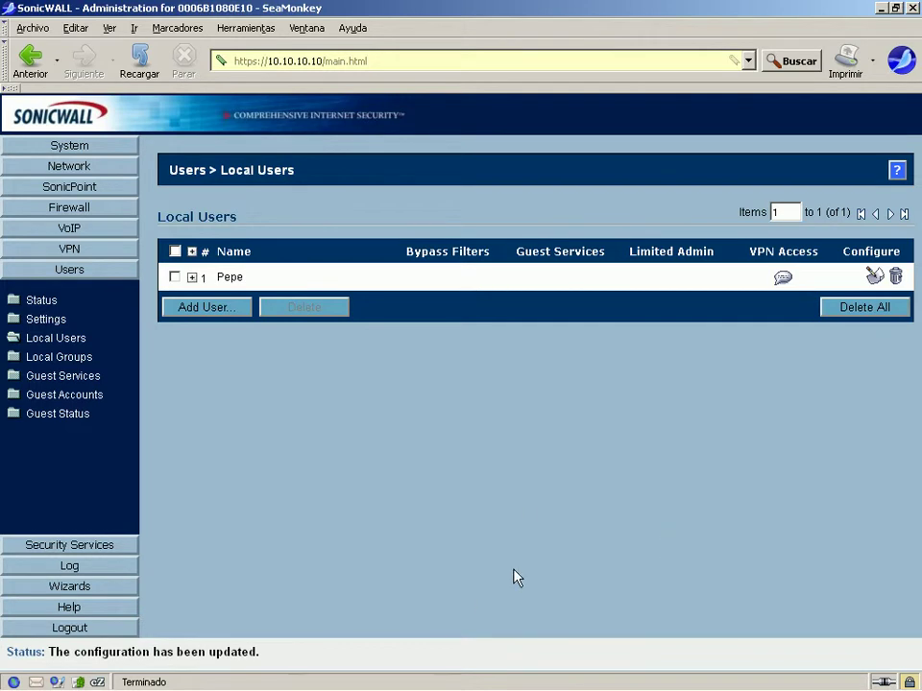
# Enter the account password and submit the Oficina connection's VPN login.
pyautogui.click(427, 679)
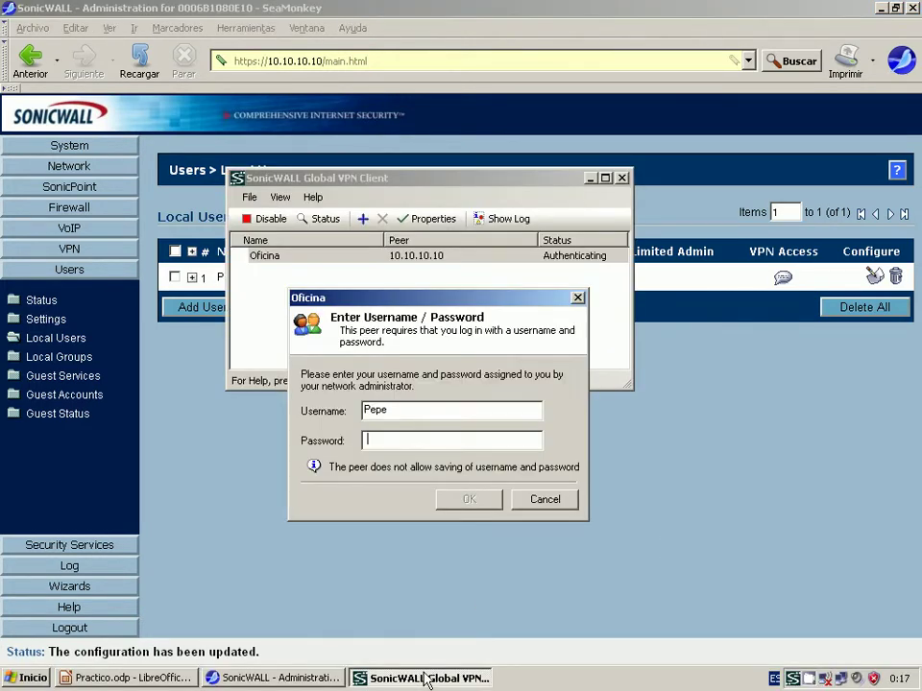
pyautogui.click(383, 441)
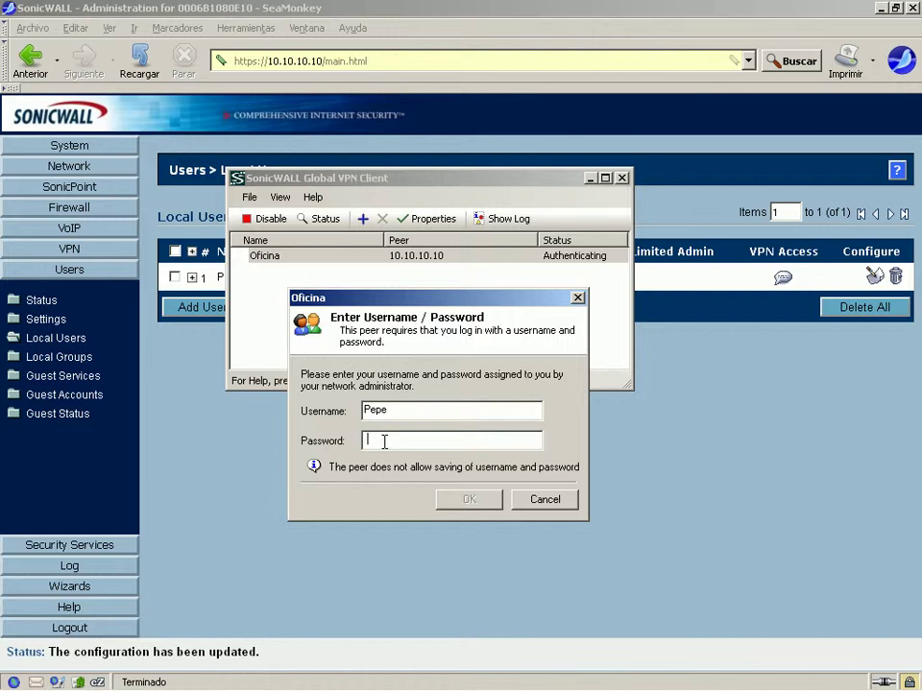
pyautogui.write('***')
pyautogui.press('Tab')
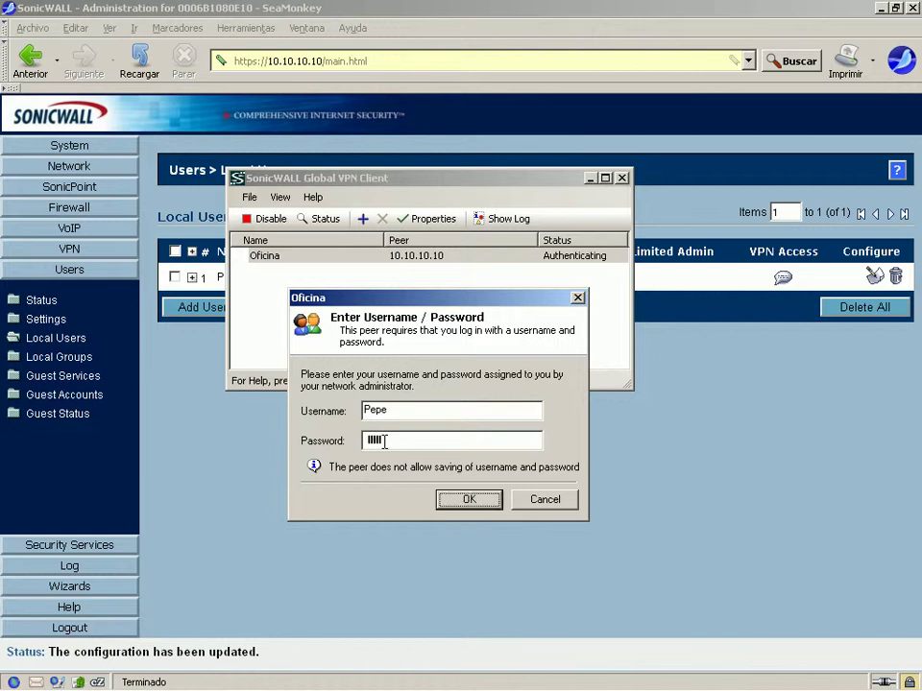
pyautogui.click(463, 509)
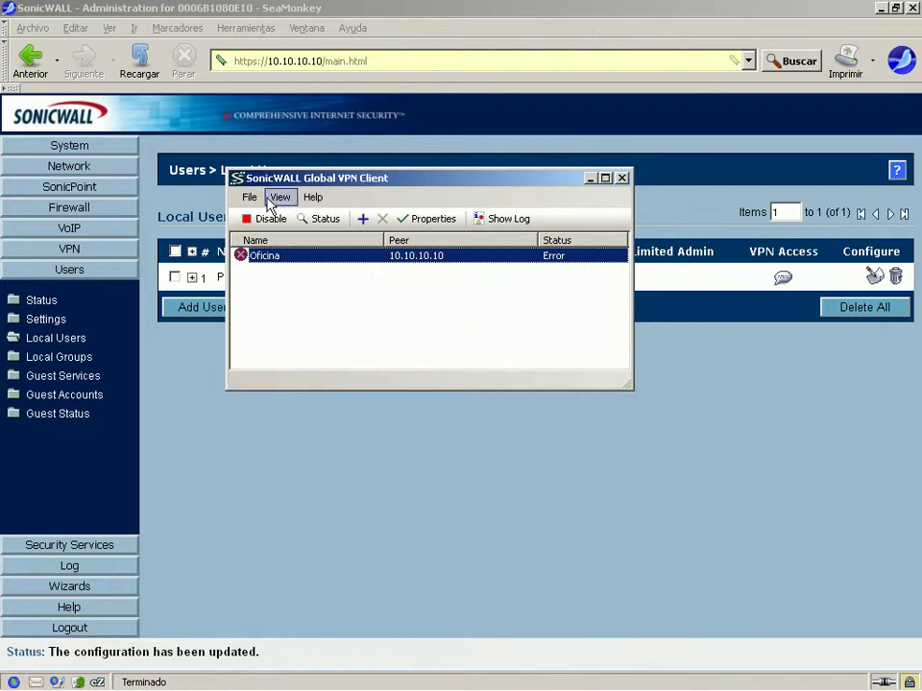
# Read the gateway user licence exceeded error in the Log Viewer, then close it.
pyautogui.click(280, 197)
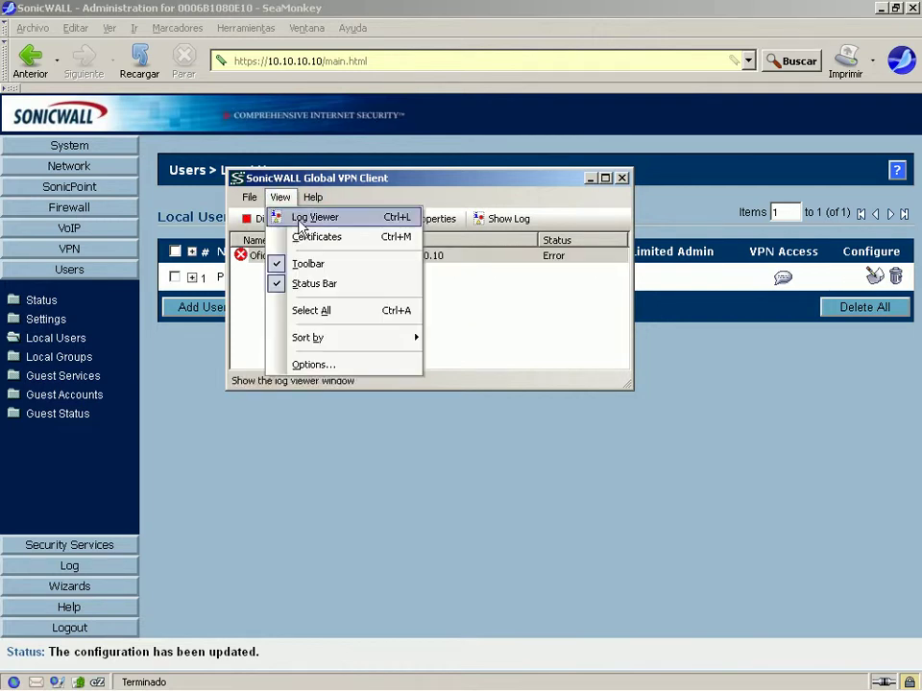
pyautogui.click(302, 216)
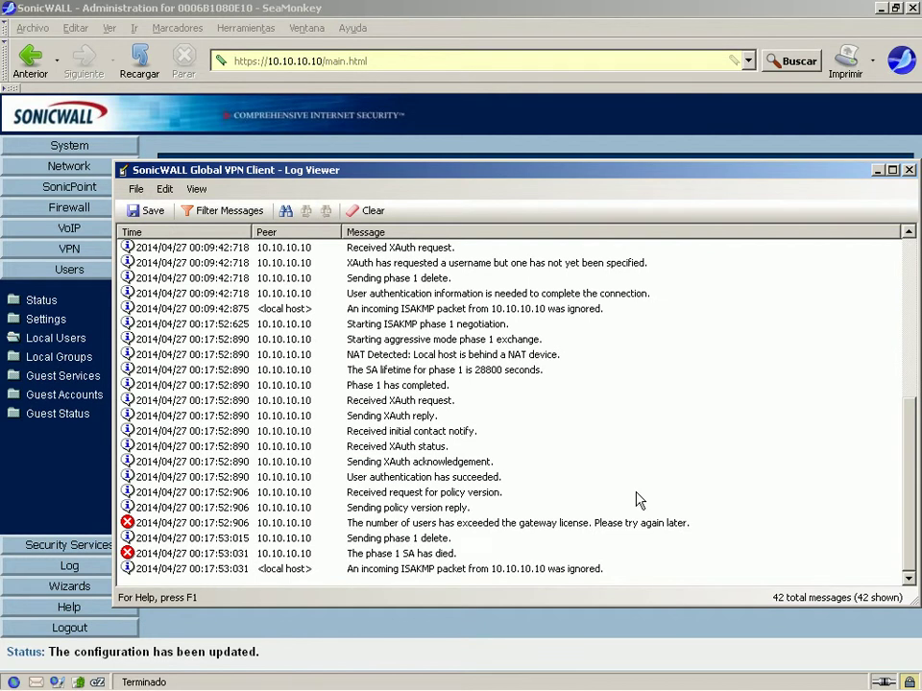
pyautogui.click(698, 524)
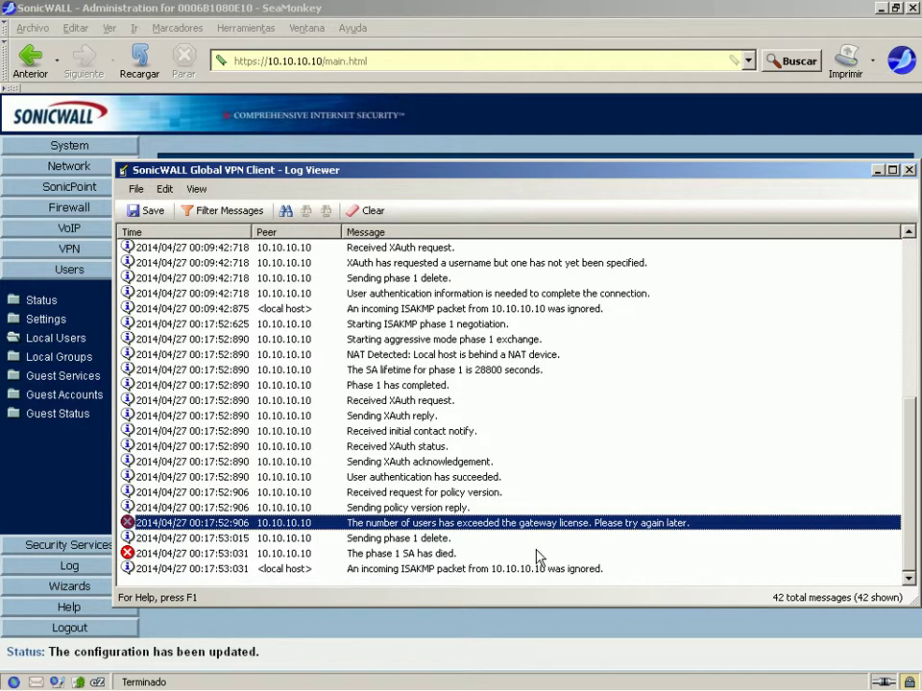
pyautogui.click(432, 202)
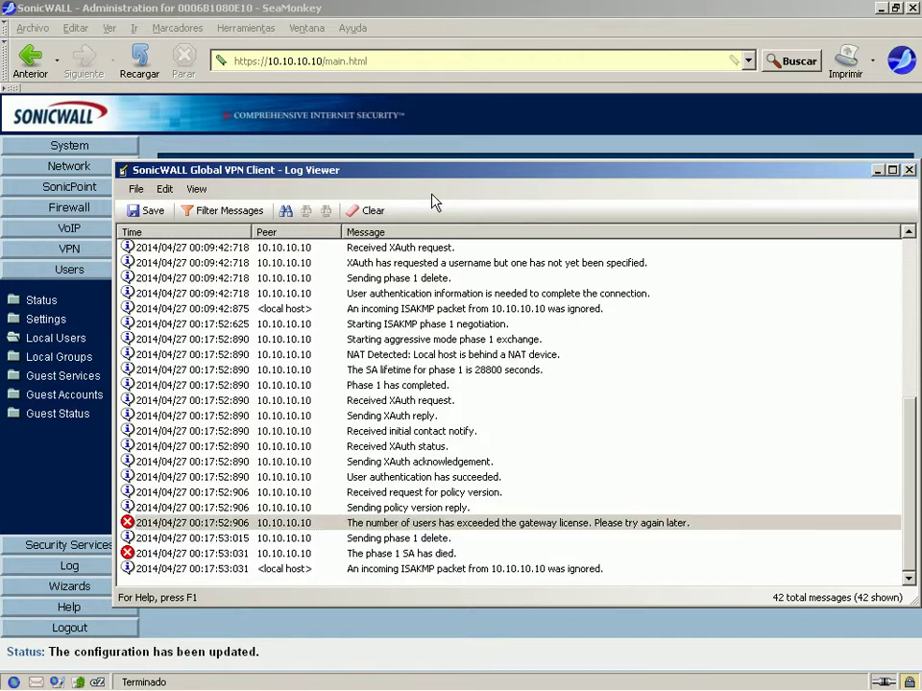
pyautogui.hotkey('alt', 'F4')
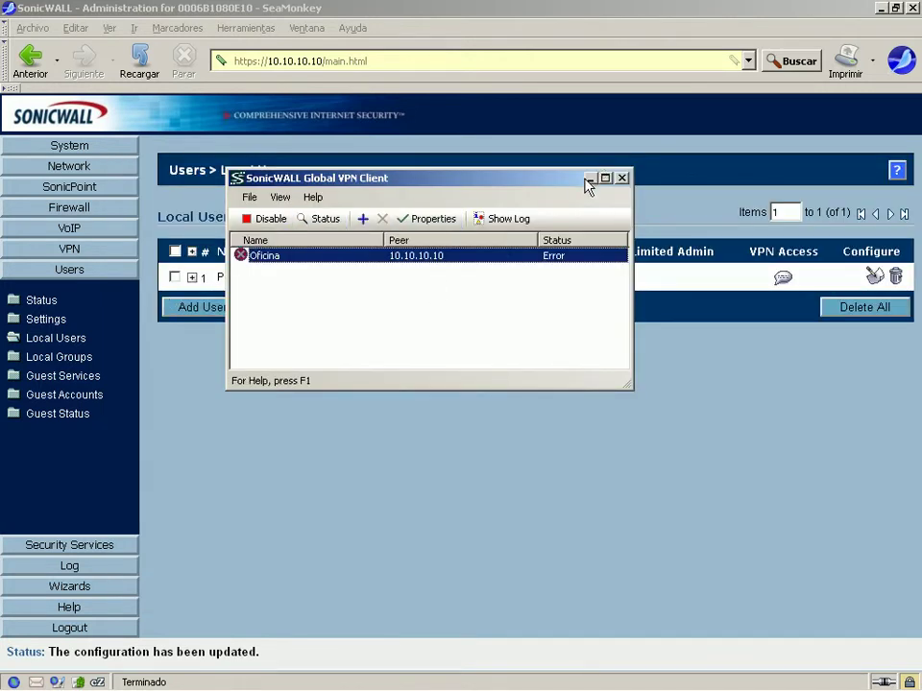
# Check the 10.10.10.10 unit's System > Licenses page, then return to System > Status.
pyautogui.click(591, 180)
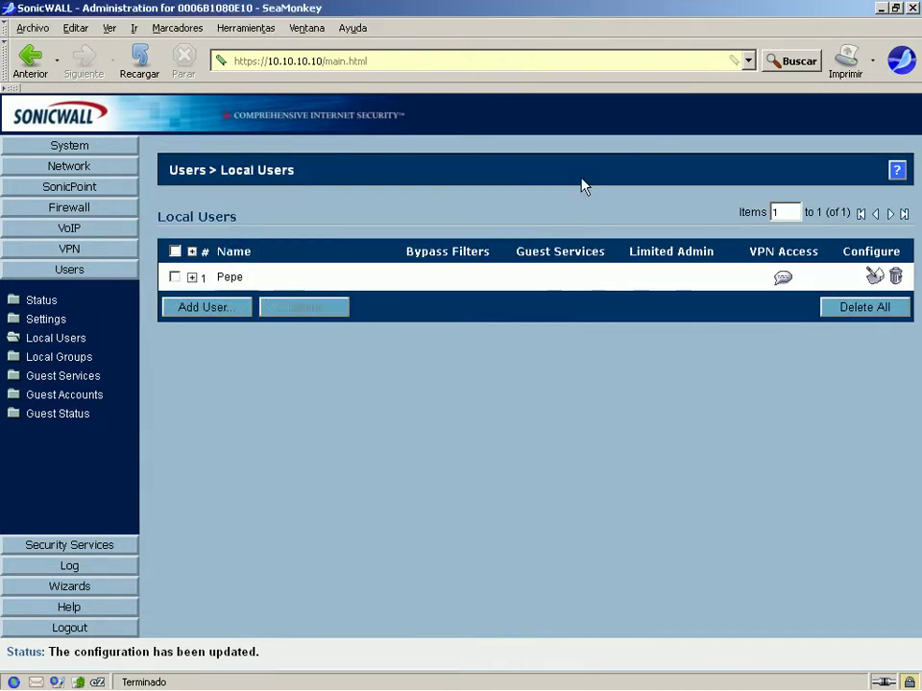
pyautogui.click(63, 147)
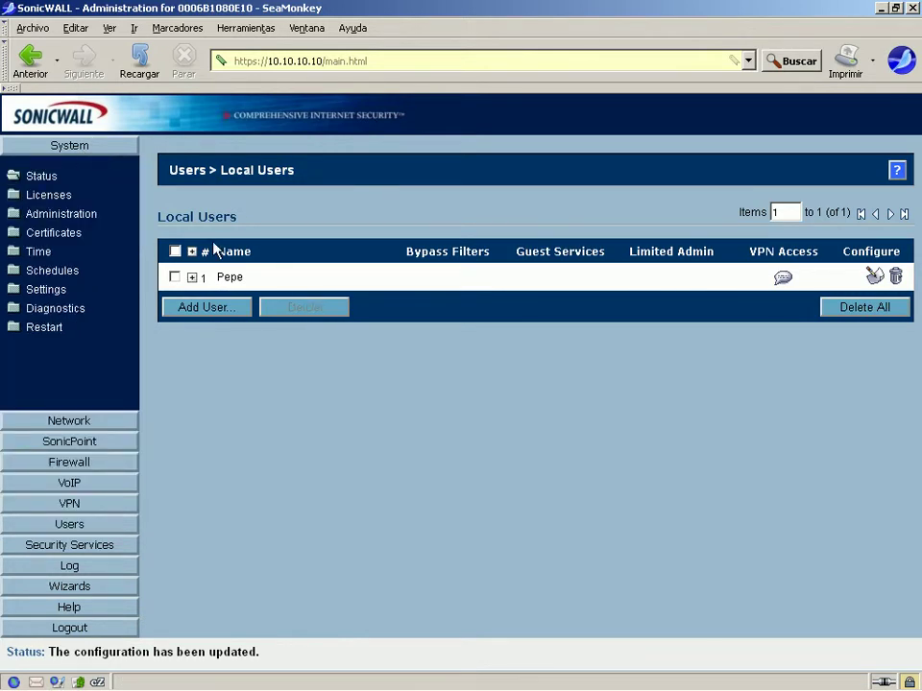
pyautogui.click(40, 195)
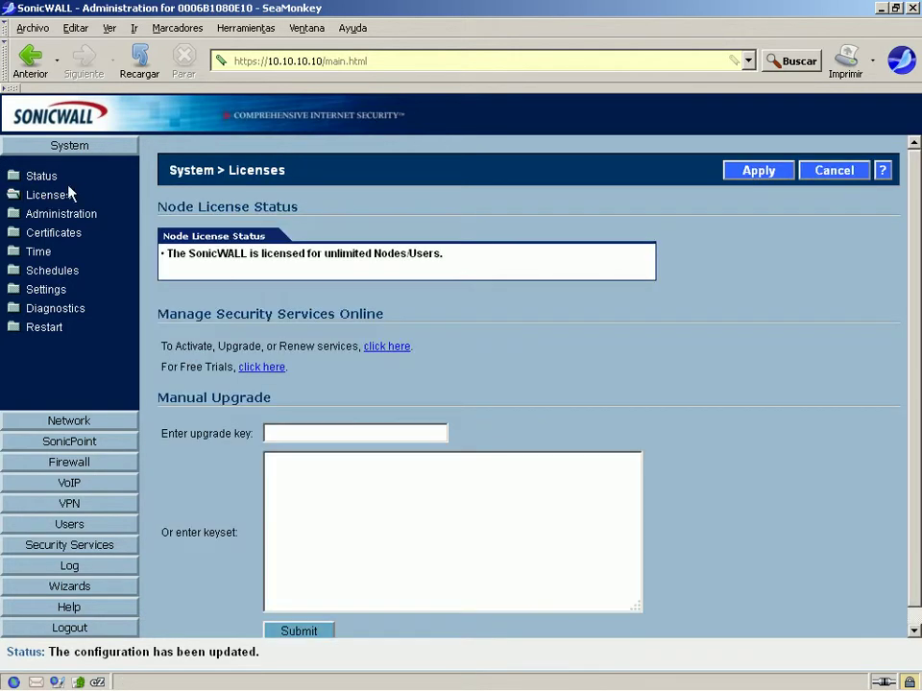
pyautogui.click(41, 176)
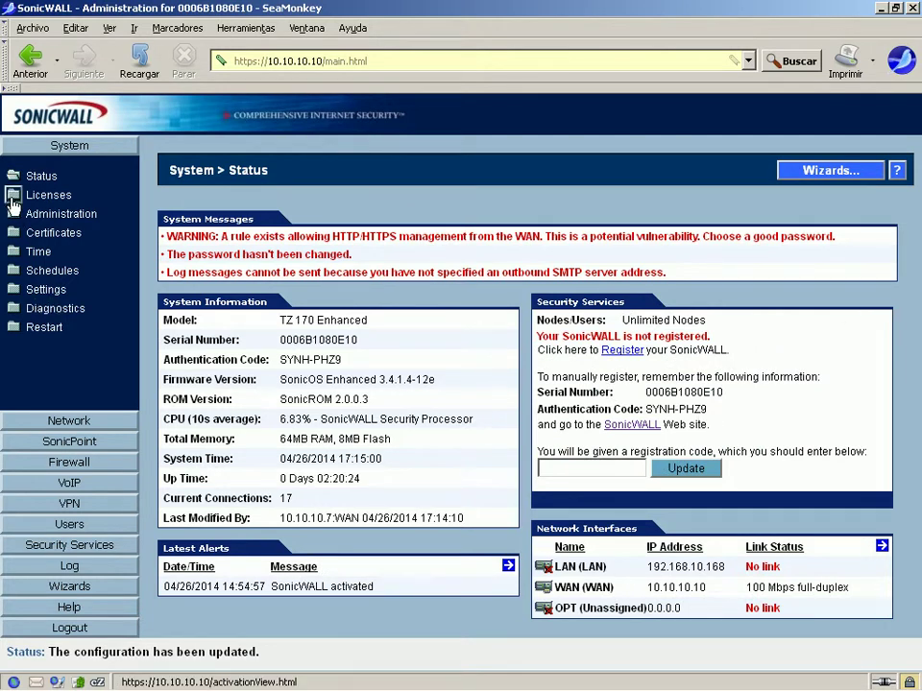
pyautogui.click(17, 205)
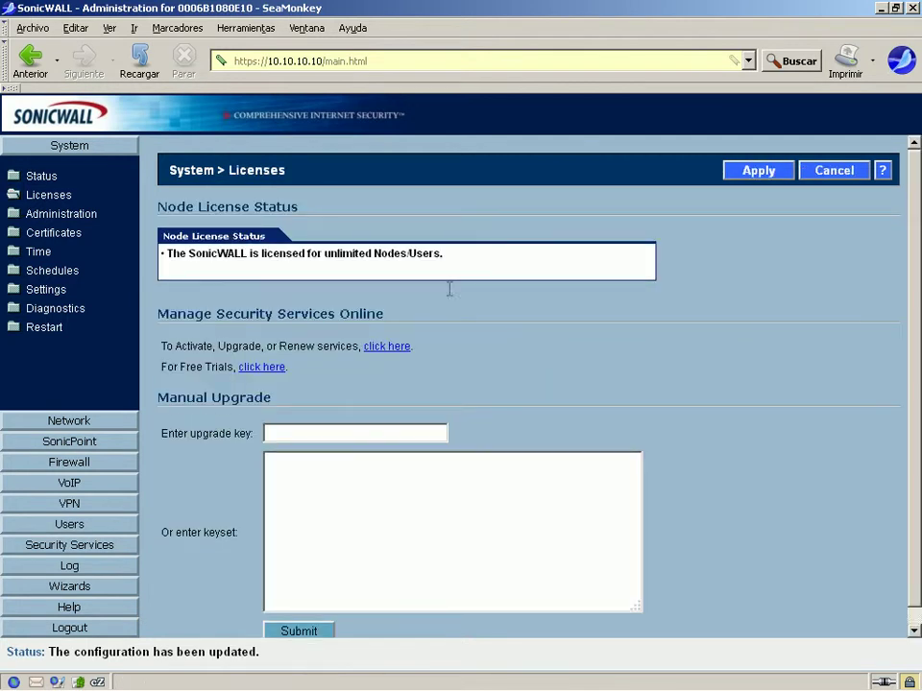
pyautogui.scroll(-1, 917, 240)
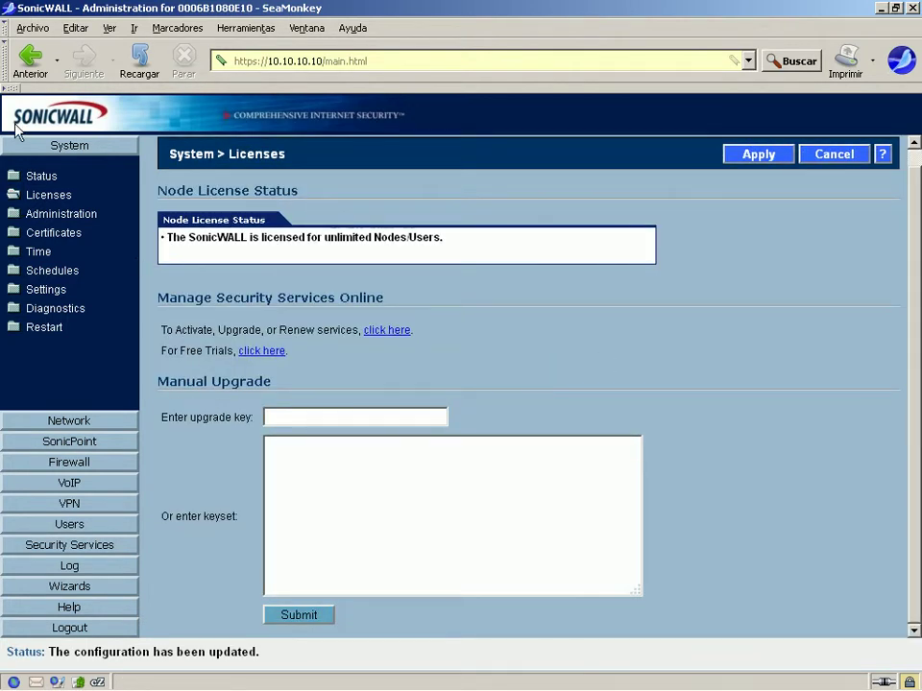
pyautogui.click(29, 178)
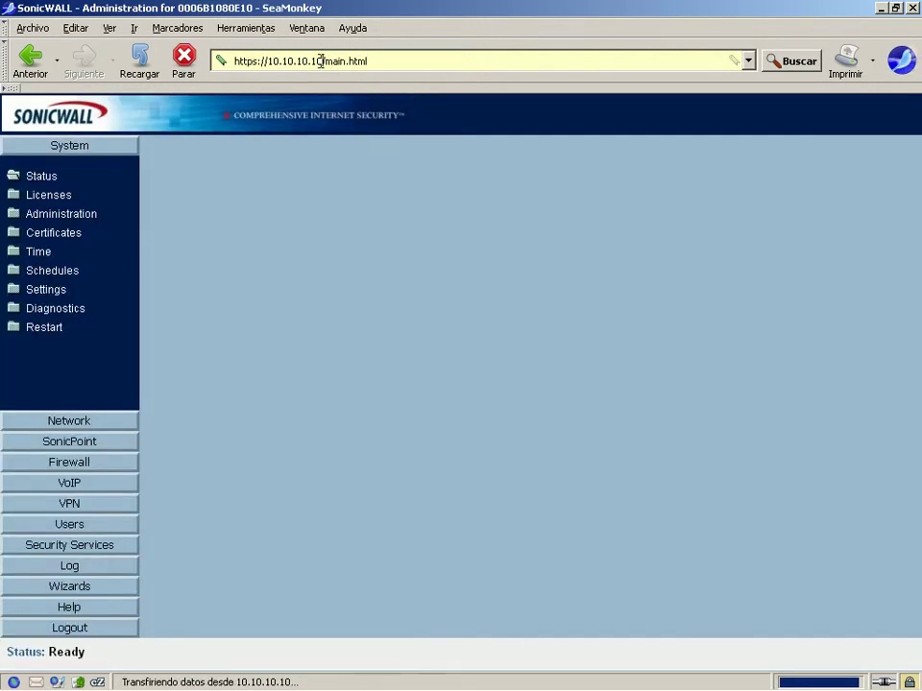
pyautogui.write('https://10.10.10.11/main.html')
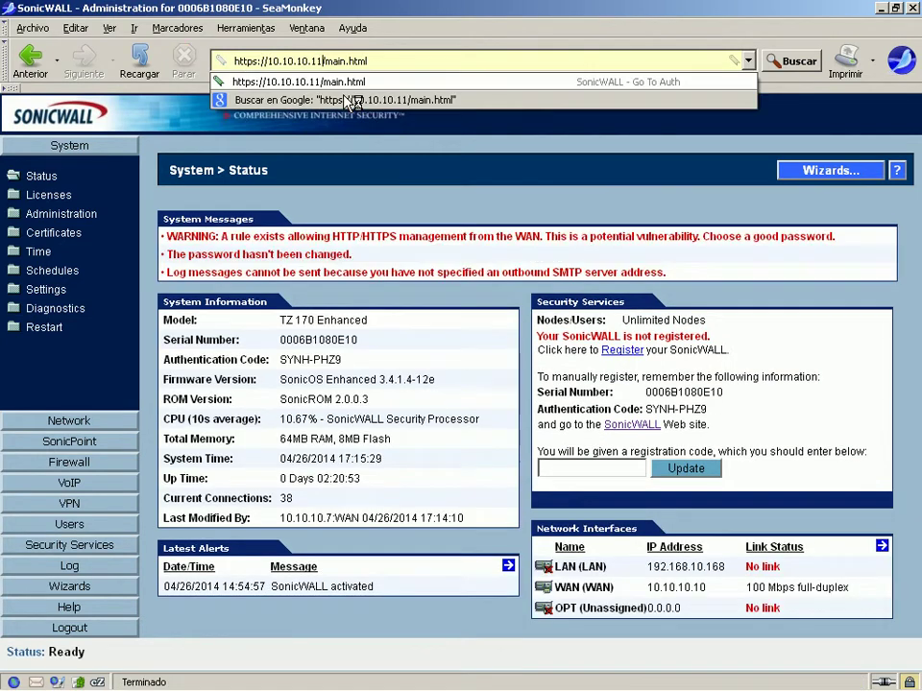
pyautogui.press('Return')
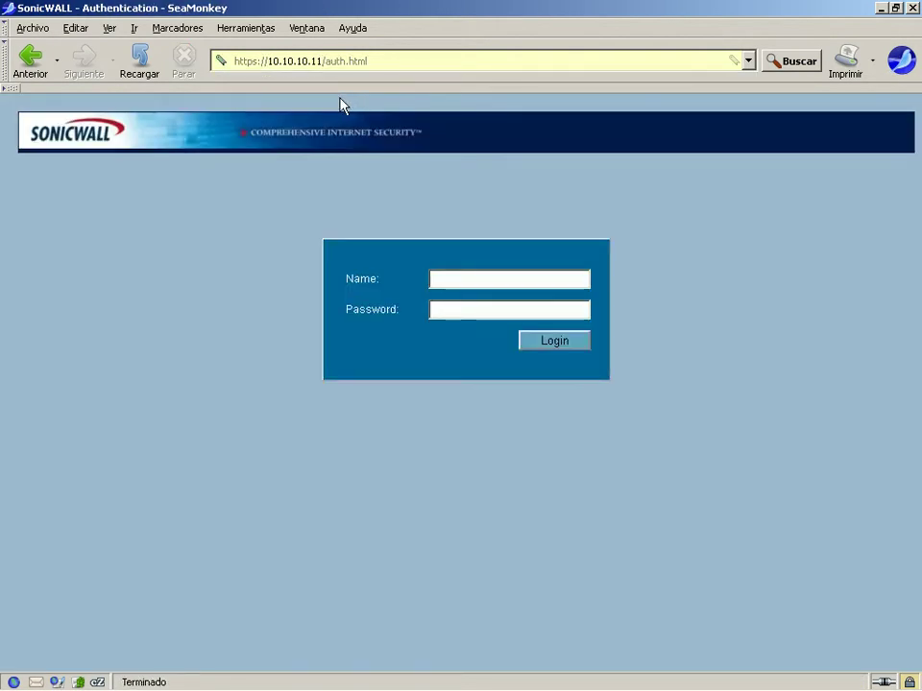
pyautogui.write('a')
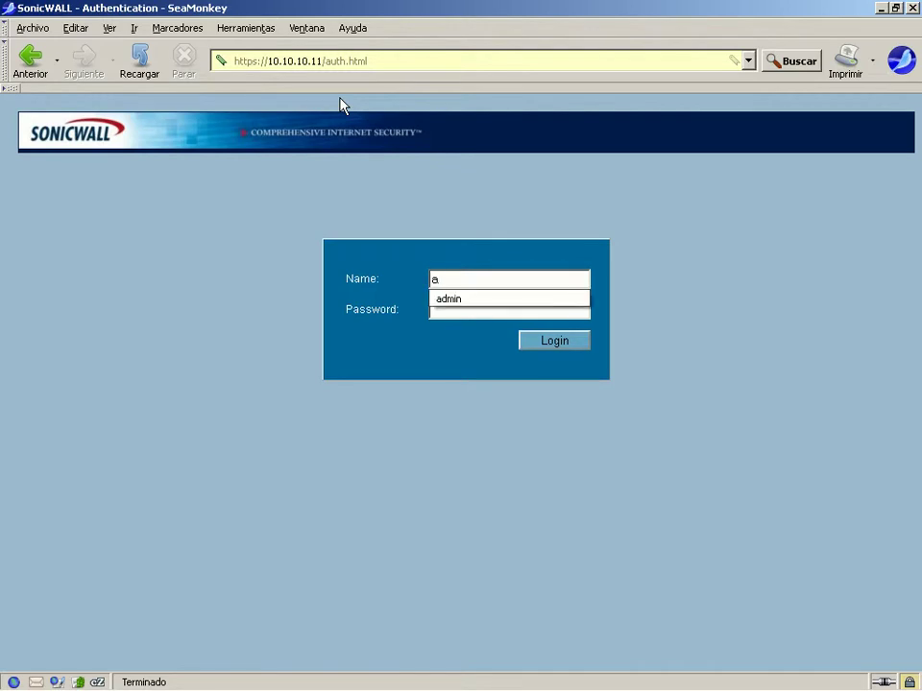
pyautogui.write('dmin')
pyautogui.press('Tab')
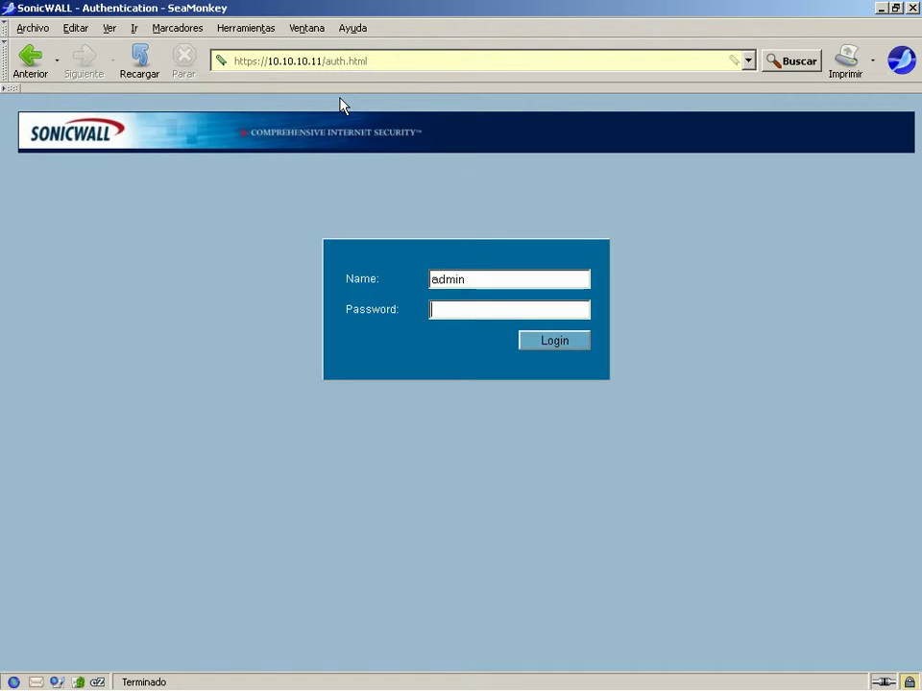
pyautogui.write('password')
pyautogui.press('Return')
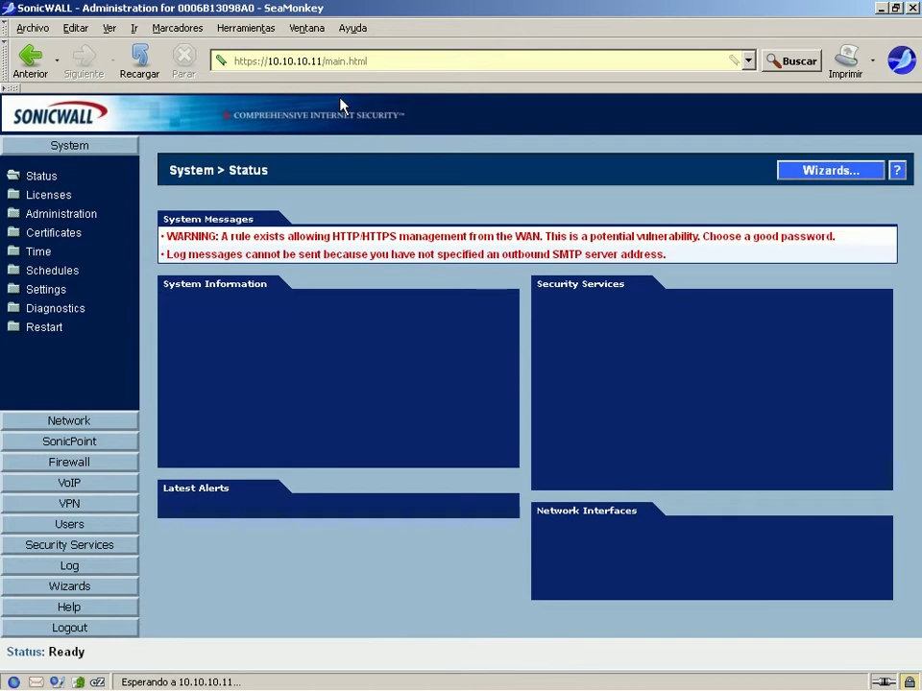
# Confirm the Global VPN Client licence count of 5 on the Licenses page, then close SeaMonkey.
pyautogui.click(12, 194)
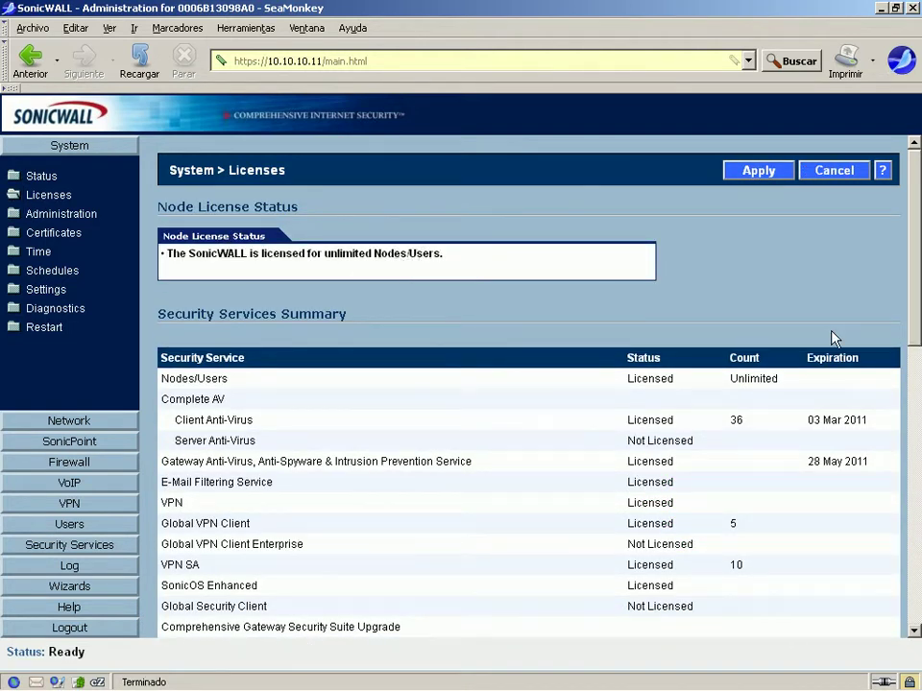
pyautogui.moveTo(919, 281); pyautogui.dragTo(917, 312)
pyautogui.scroll(-3, 293, 410)
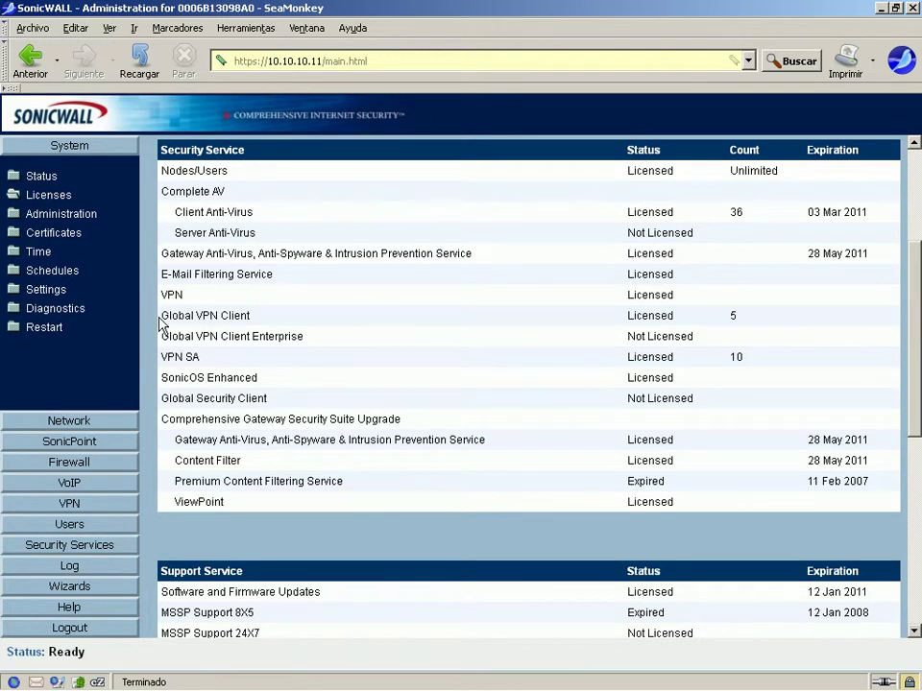
pyautogui.moveTo(163, 320); pyautogui.dragTo(741, 317)
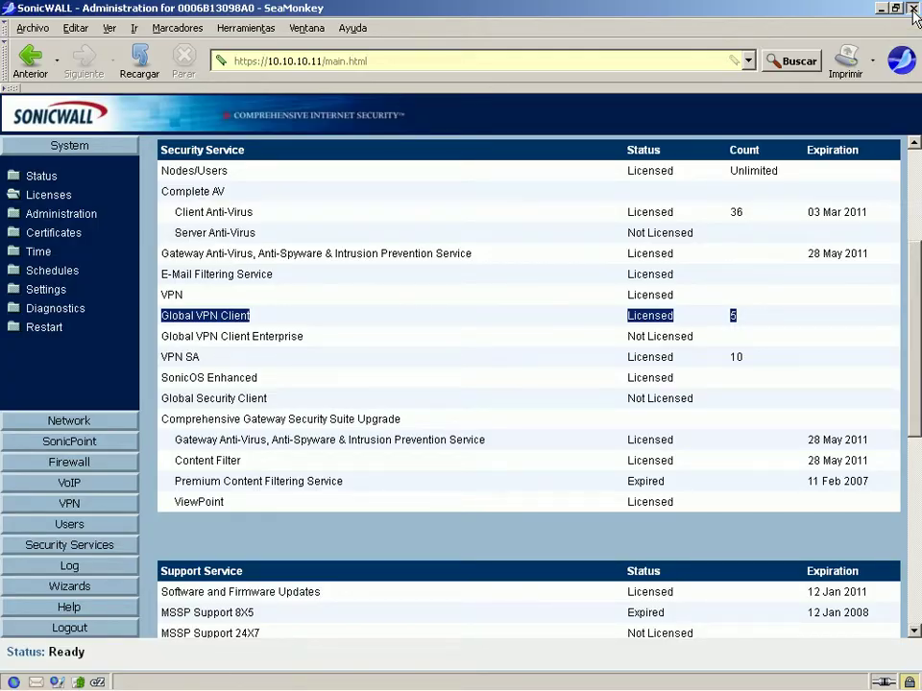
pyautogui.click(911, 10)
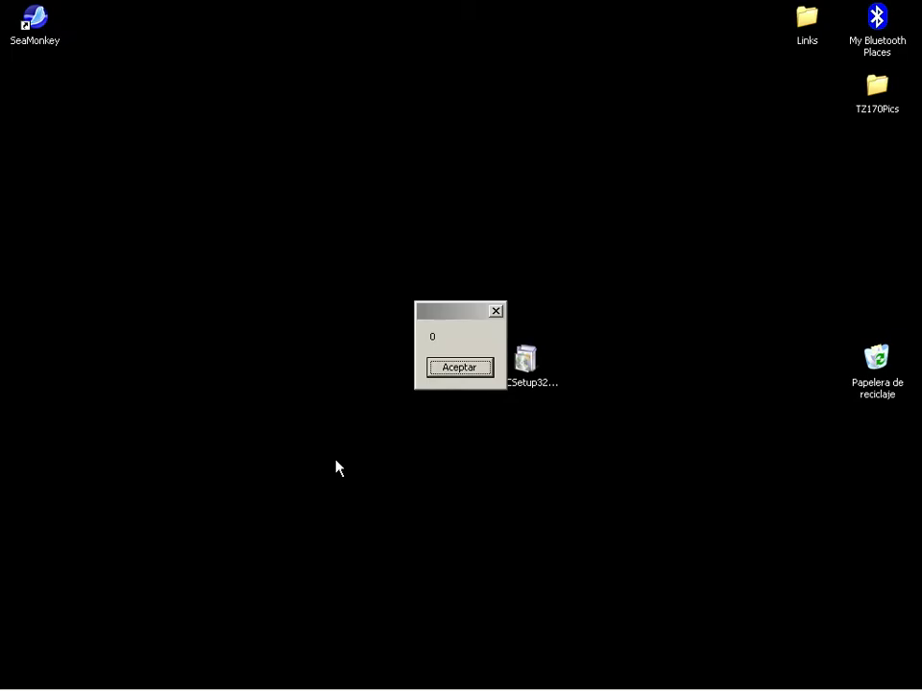
# Dismiss the message box, minimize the Global VPN Client, and close its tray menu unused.
pyautogui.click(458, 368)
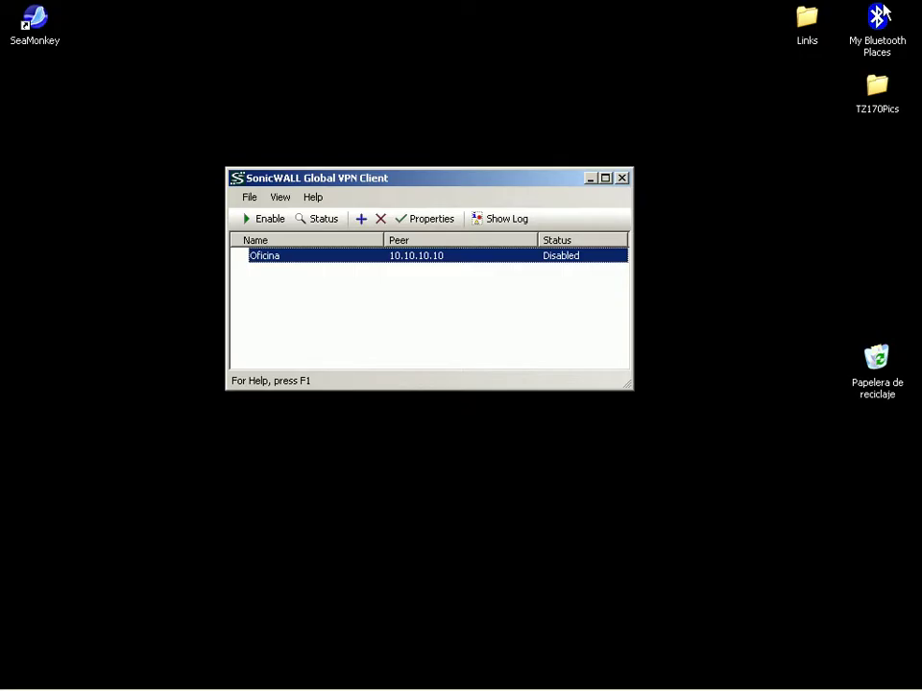
pyautogui.click(590, 178)
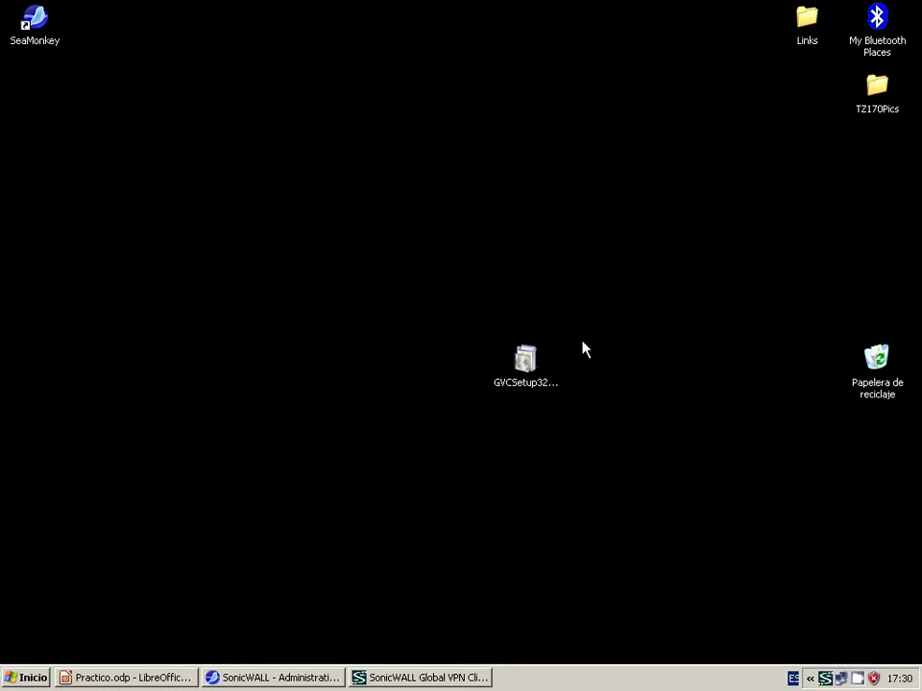
pyautogui.rightClick(858, 680)
pyautogui.click(755, 455)
pyautogui.click(134, 677)
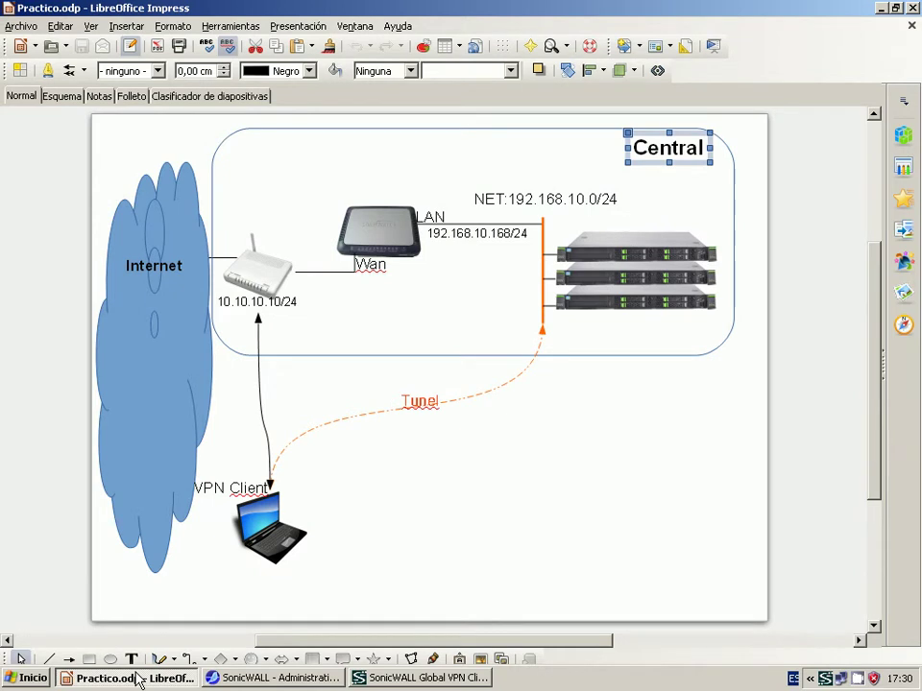
pyautogui.click(380, 227)
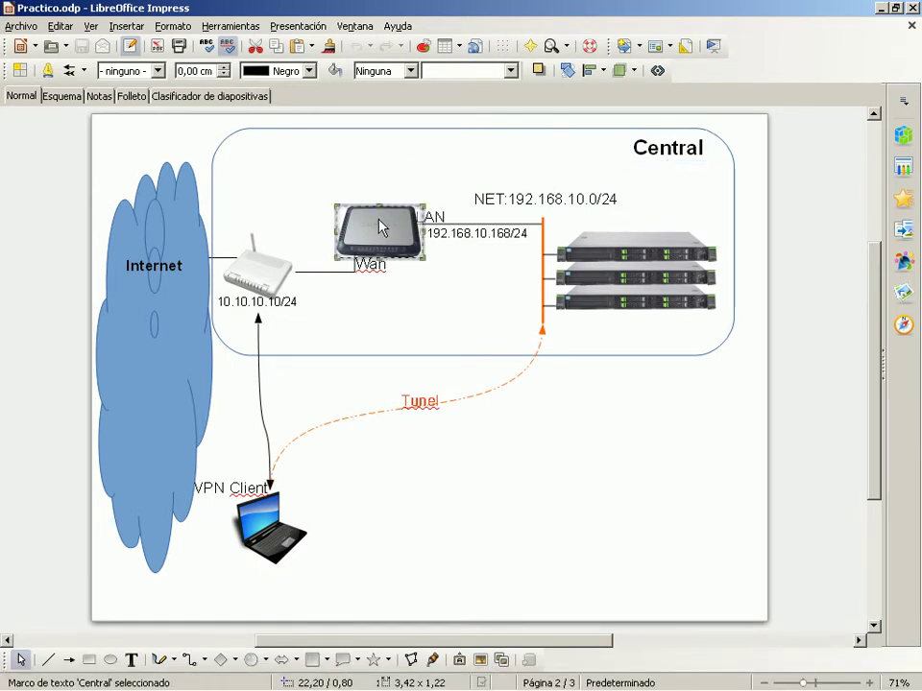
pyautogui.click(444, 173)
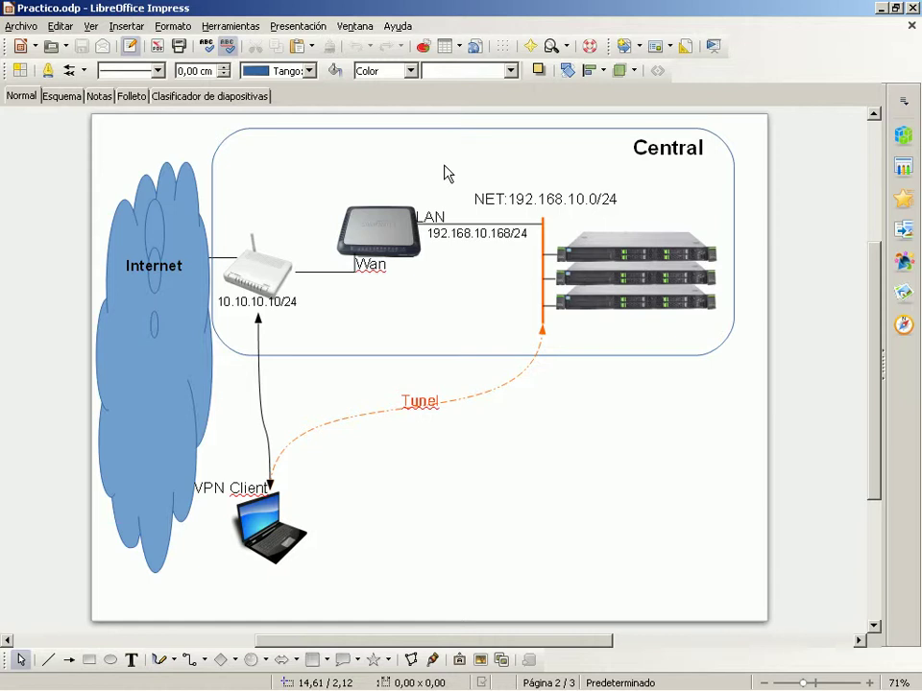
pyautogui.click(882, 10)
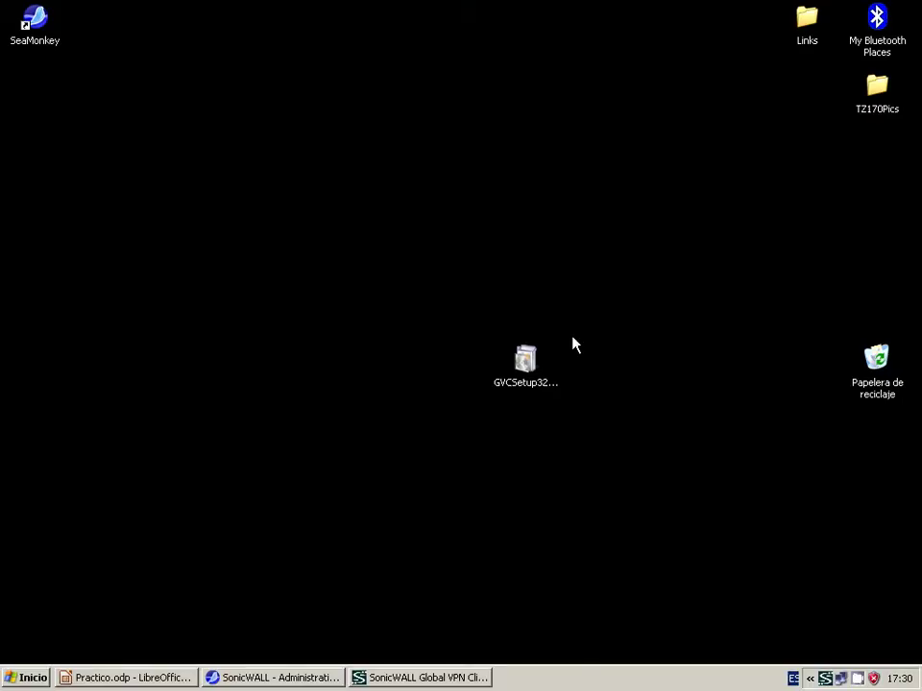
# Restore the VPN client and log in to the Oficina connection with the account credentials.
pyautogui.click(404, 677)
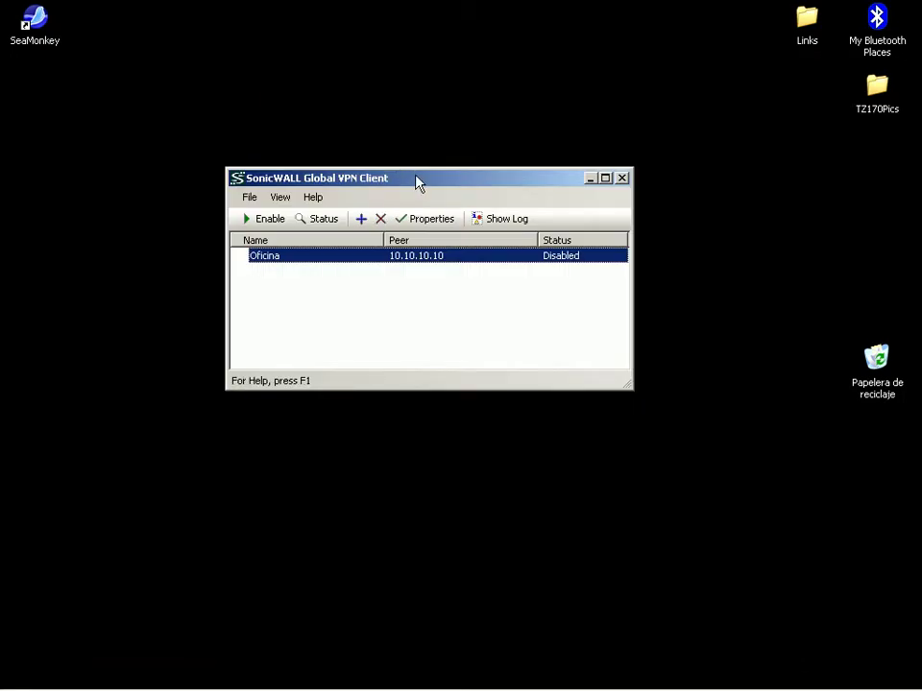
pyautogui.moveTo(418, 181); pyautogui.dragTo(458, 79)
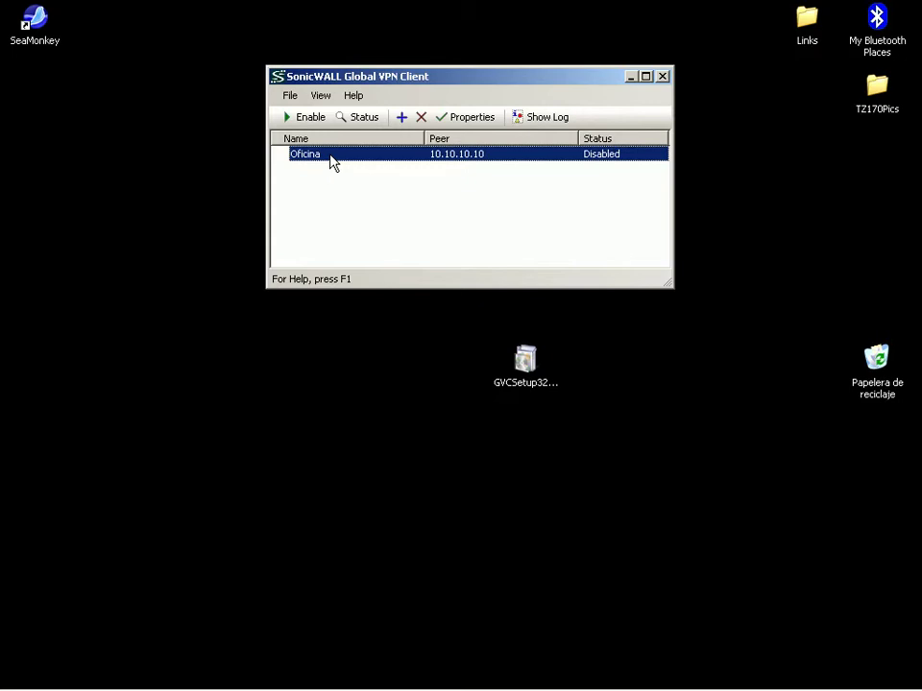
pyautogui.doubleClick(330, 162)
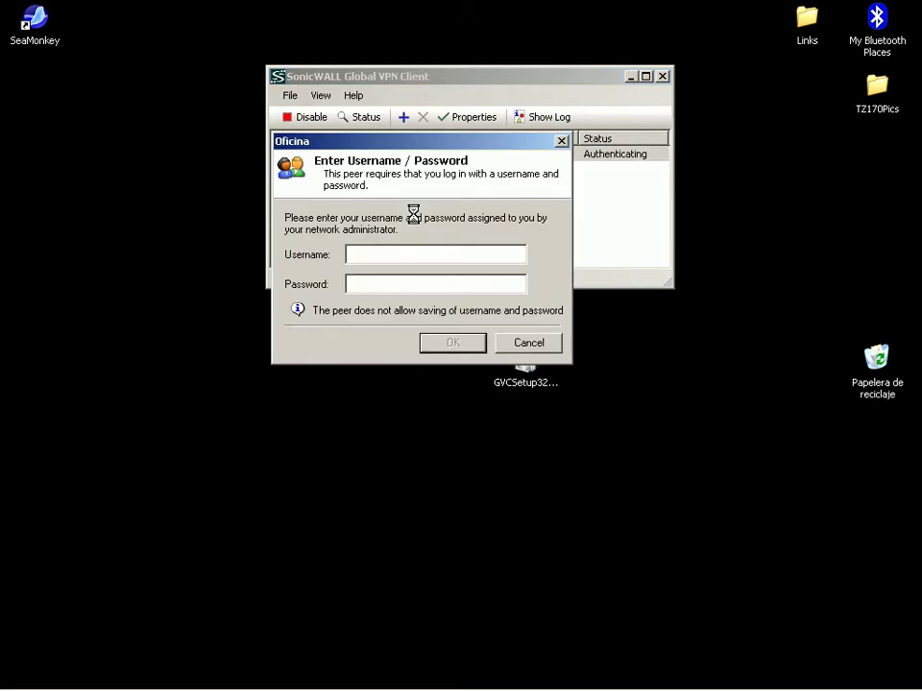
pyautogui.write('pep')
pyautogui.write('*')
pyautogui.click(454, 342)
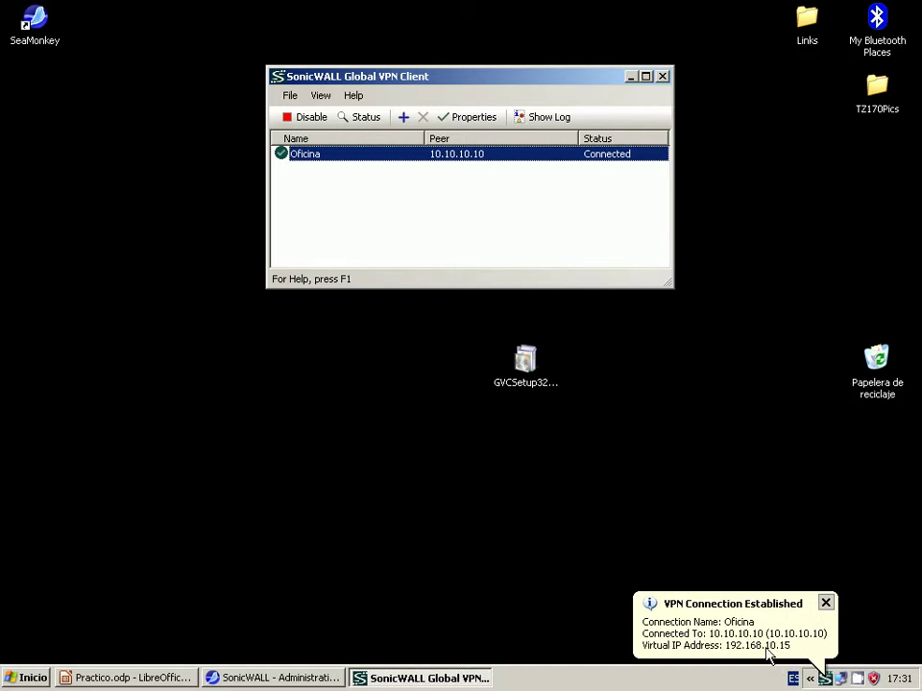
# In Practico, undo the 192.168.10.168/24 label move and select the label's text.
pyautogui.click(824, 604)
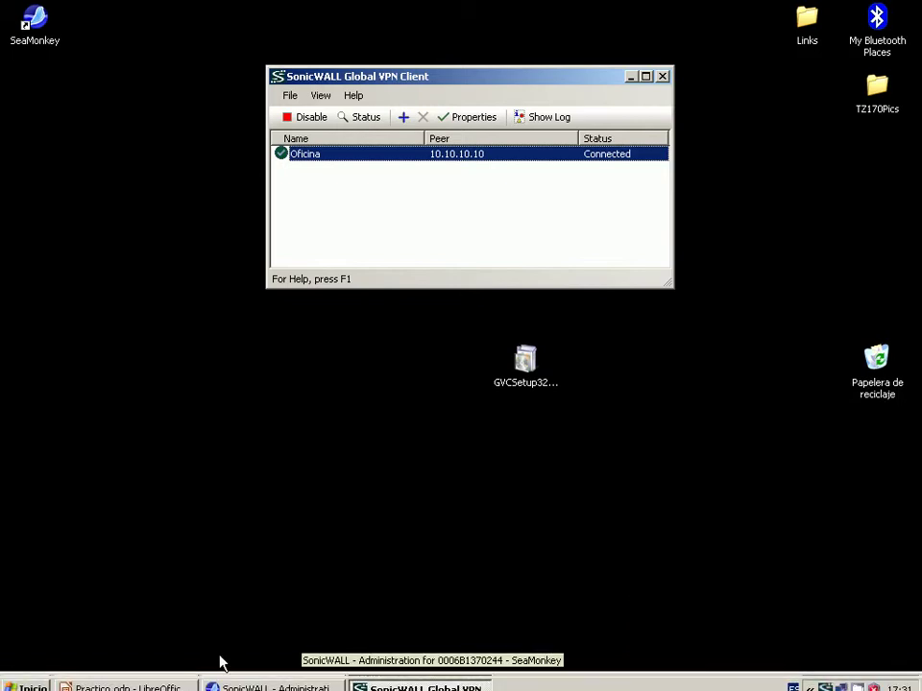
pyautogui.click(115, 682)
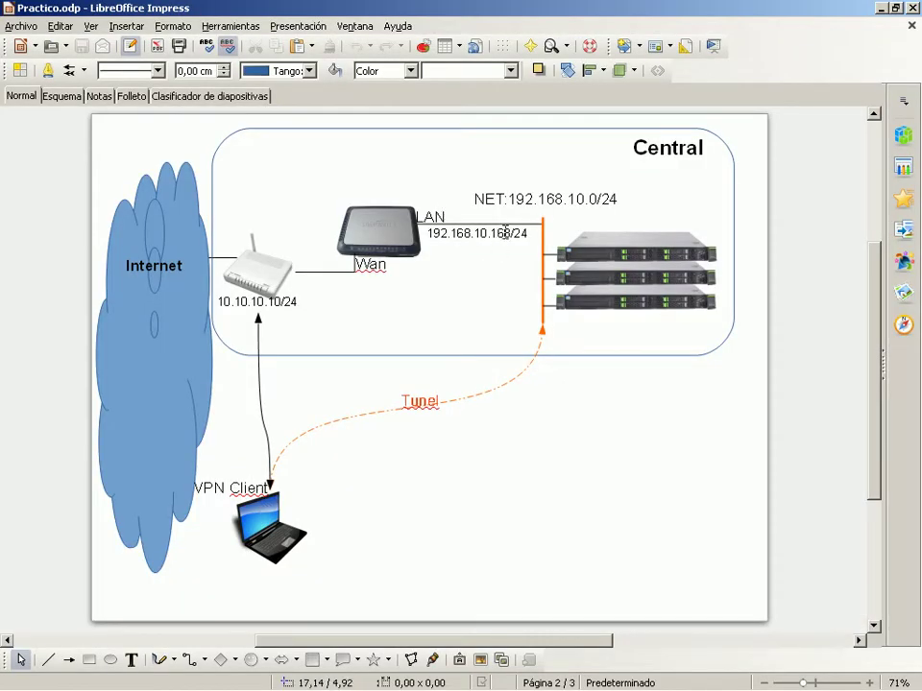
pyautogui.moveTo(517, 231); pyautogui.dragTo(509, 230)
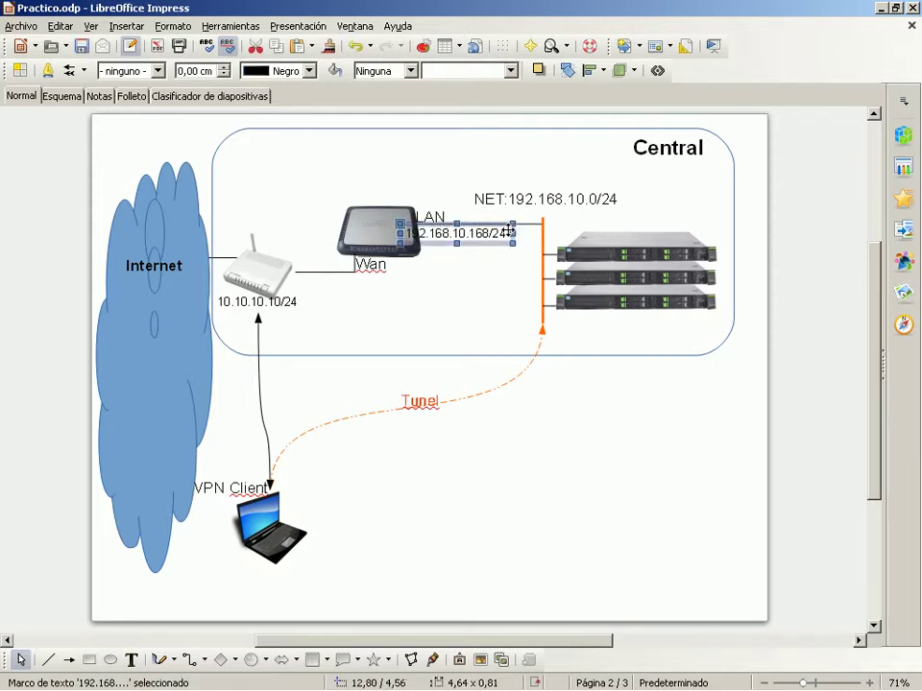
pyautogui.hotkey('ctrl', 'z')
pyautogui.click(519, 233)
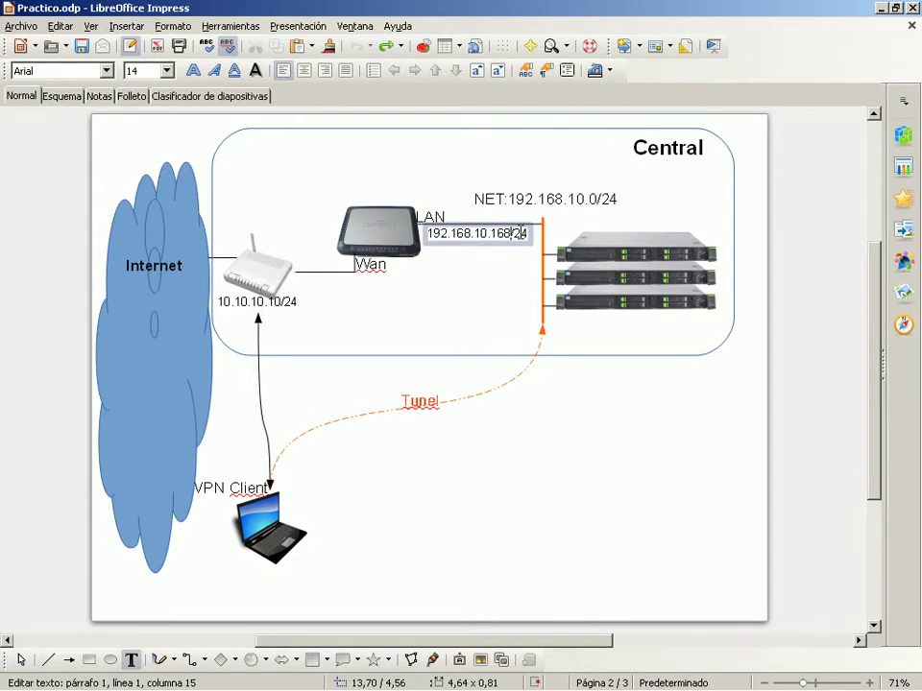
pyautogui.moveTo(526, 233); pyautogui.dragTo(422, 234)
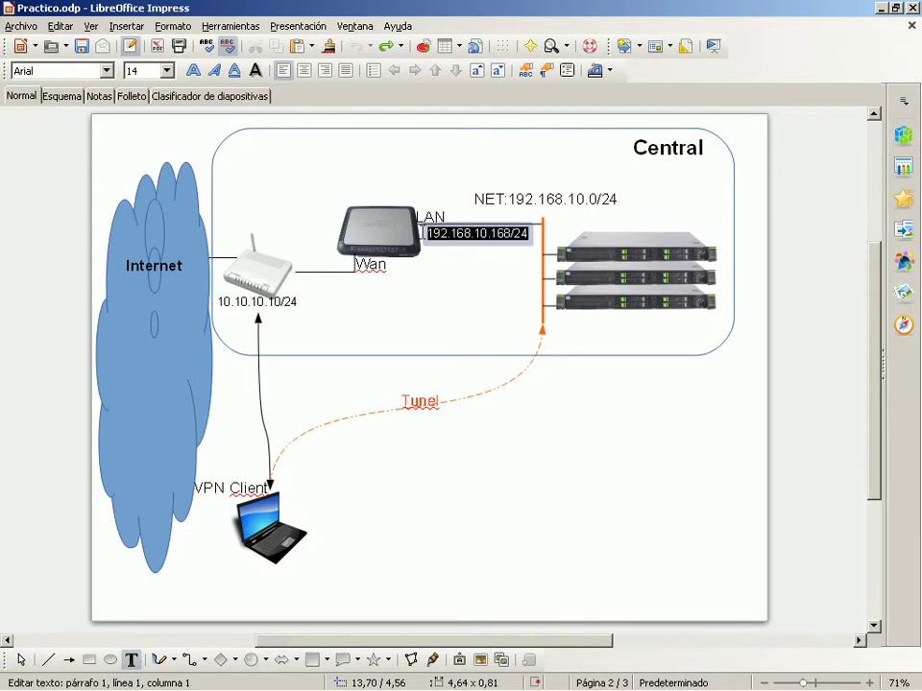
# Launch a Command Prompt window from the Start menu.
pyautogui.moveTo(240, 687)
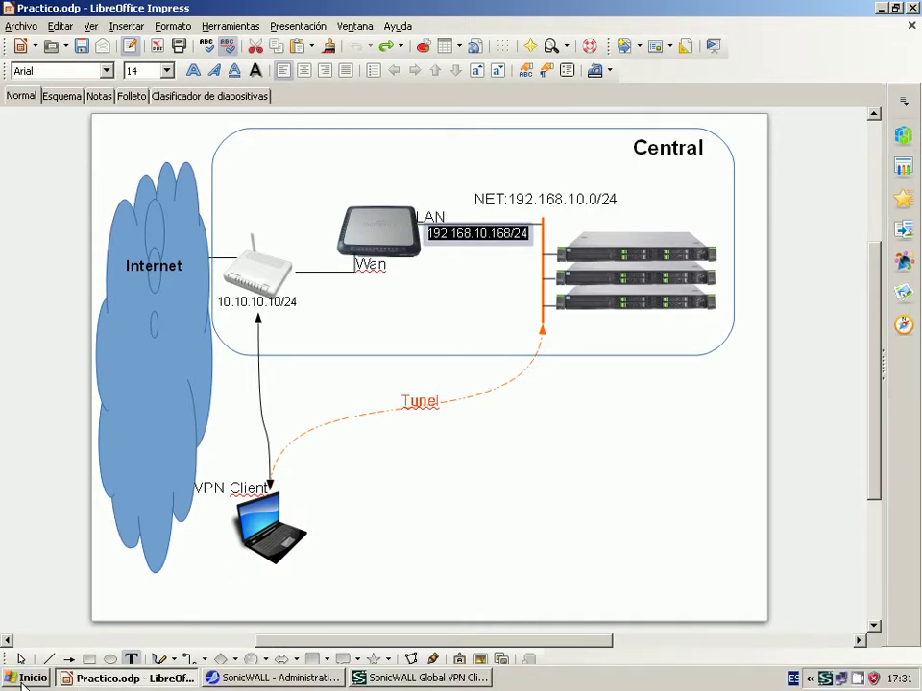
pyautogui.click(23, 680)
pyautogui.click(100, 401)
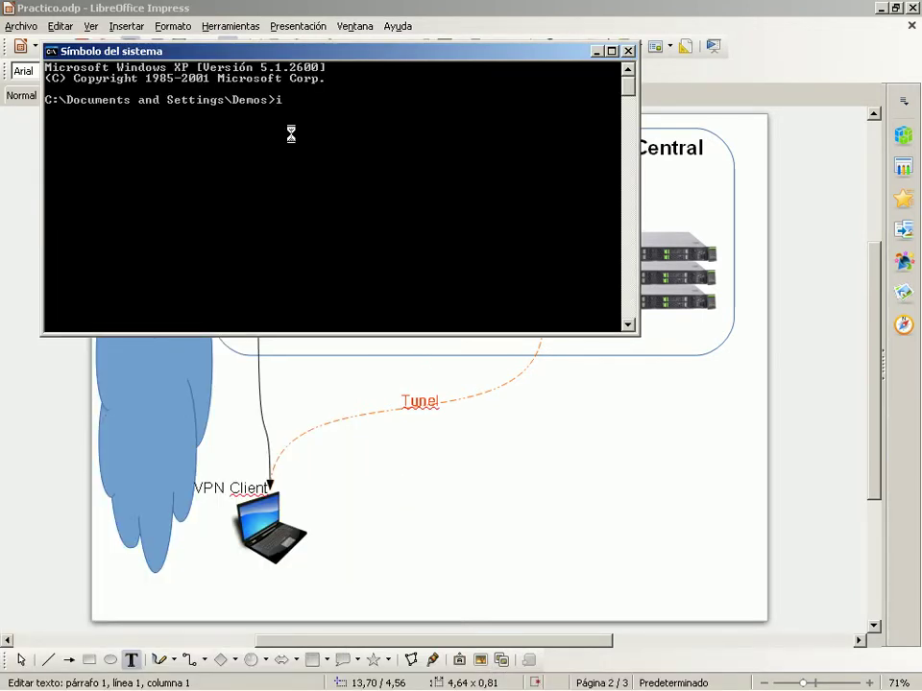
# Run ipconfig, then ipconfig -a.
pyautogui.write('ipconfig')
pyautogui.press('Return')
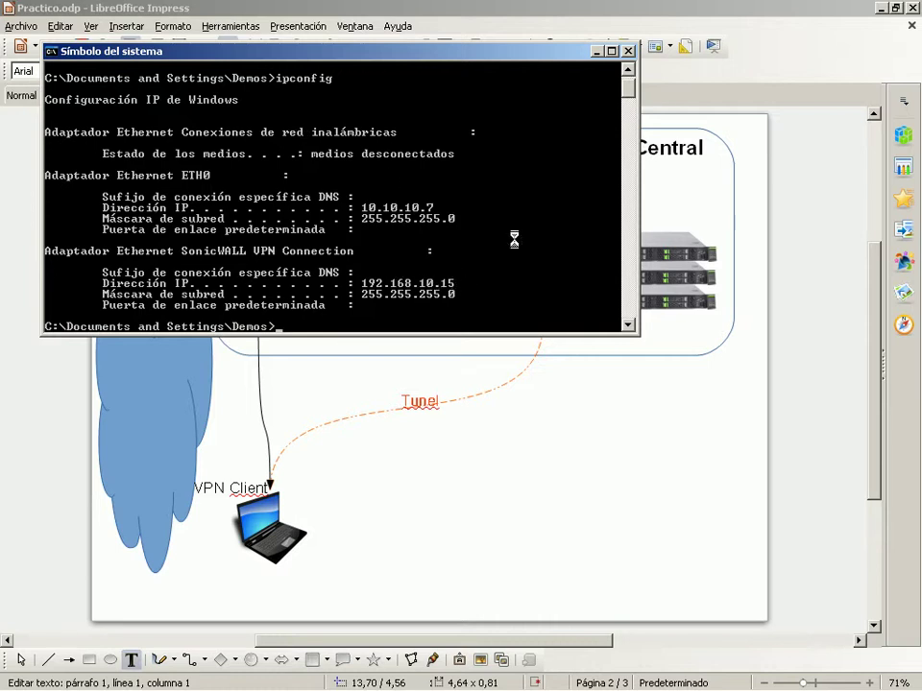
pyautogui.press('Up')
pyautogui.write('-a')
pyautogui.press('Return')
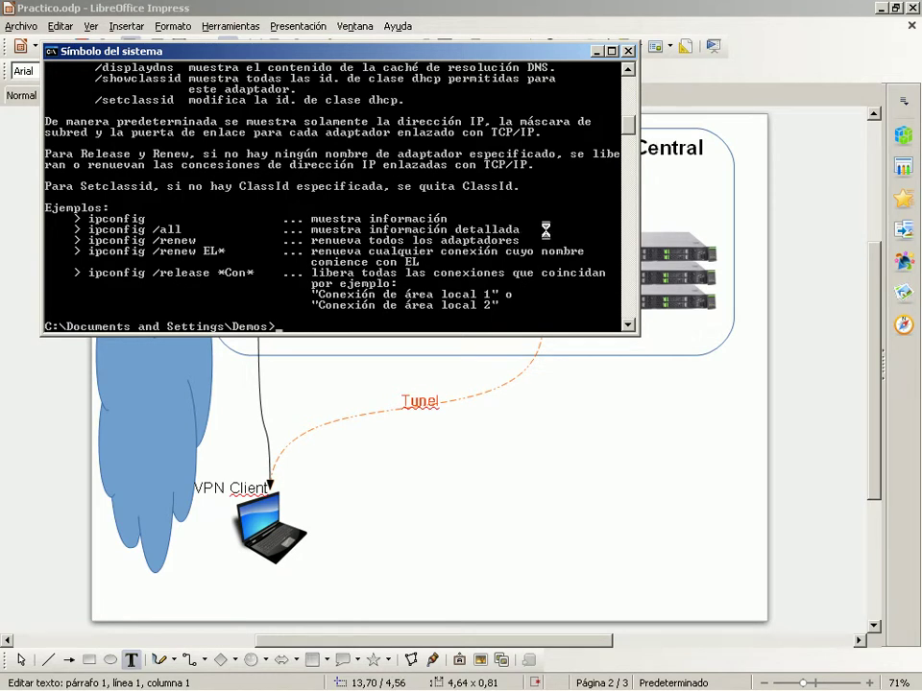
# Run ipconfig -all to list the SonicWALL VPN adapter at 192.168.10.15, then move the console aside.
pyautogui.press('Up')
pyautogui.write('ll')
pyautogui.press('Return')
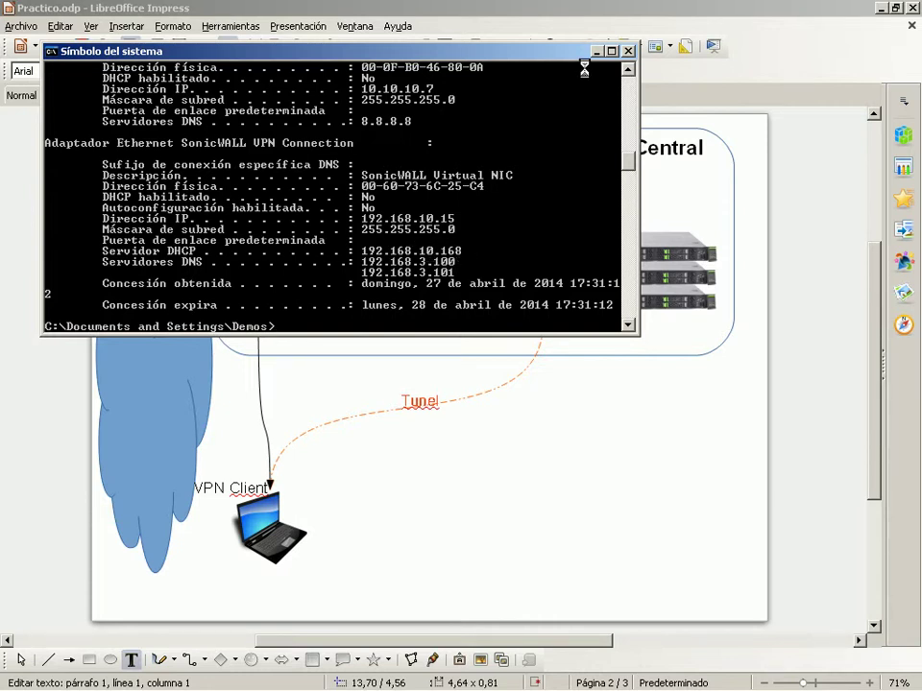
pyautogui.moveTo(572, 49); pyautogui.dragTo(631, 247)
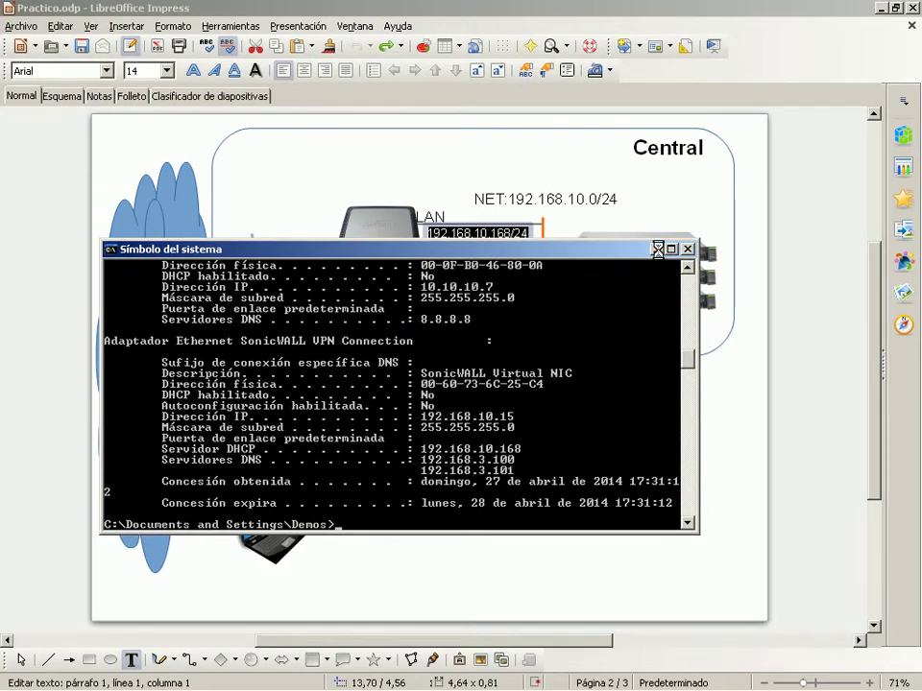
# Ping 192.168.10.168 (4/4 replies, 0% loss), exit the console, and end label editing.
pyautogui.click(657, 249)
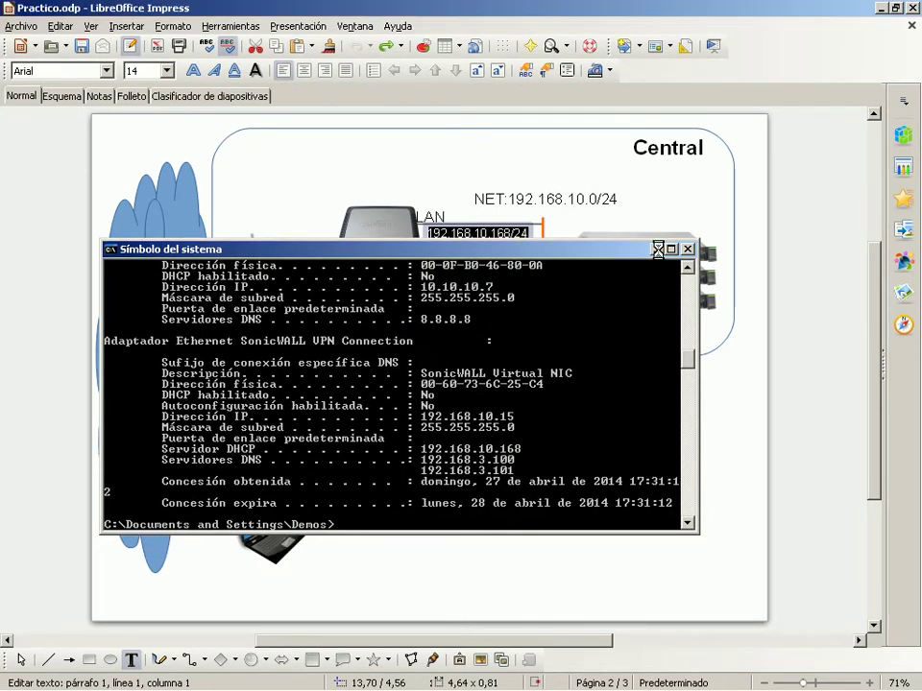
pyautogui.click(562, 685)
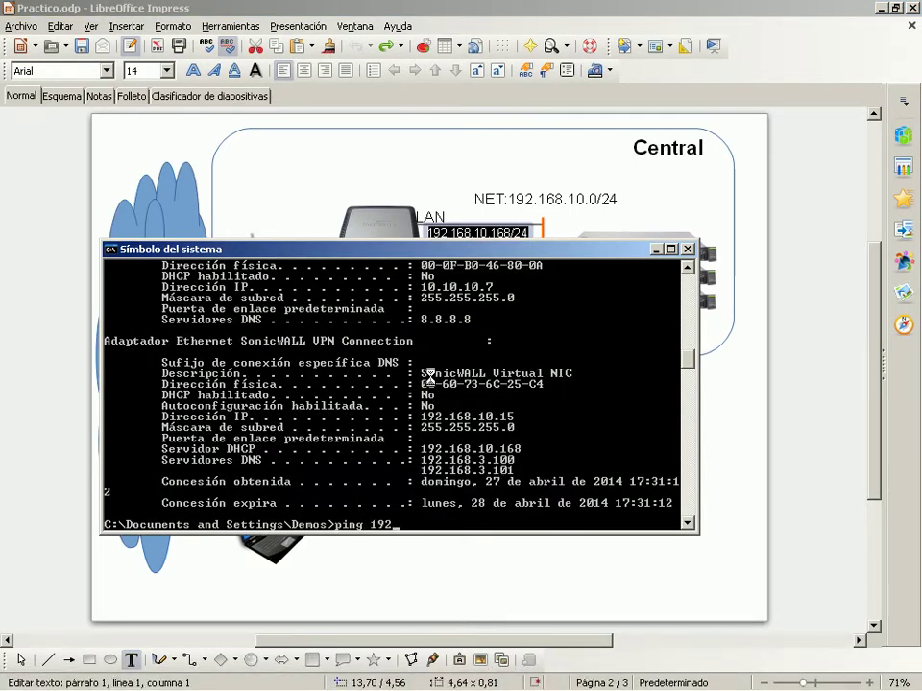
pyautogui.write('68.10.168')
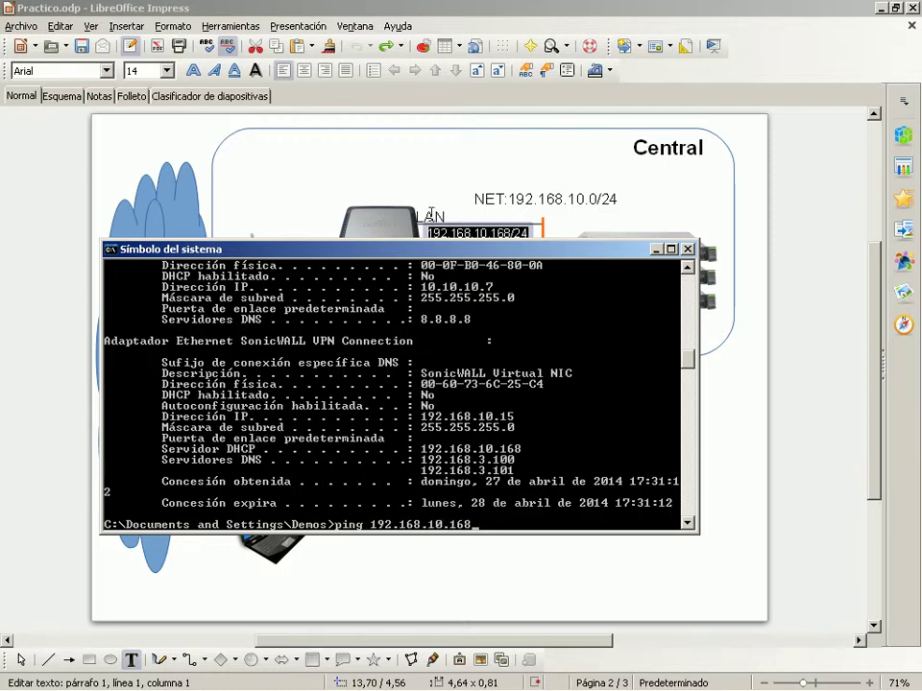
pyautogui.moveTo(515, 251); pyautogui.dragTo(513, 267)
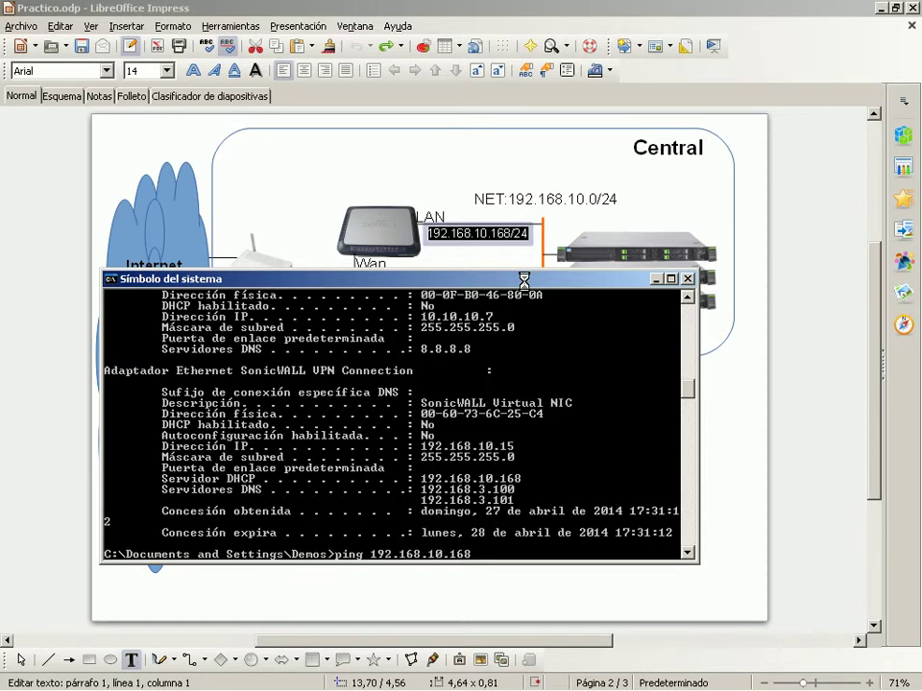
pyautogui.moveTo(523, 279); pyautogui.dragTo(596, 221)
pyautogui.press('Return')
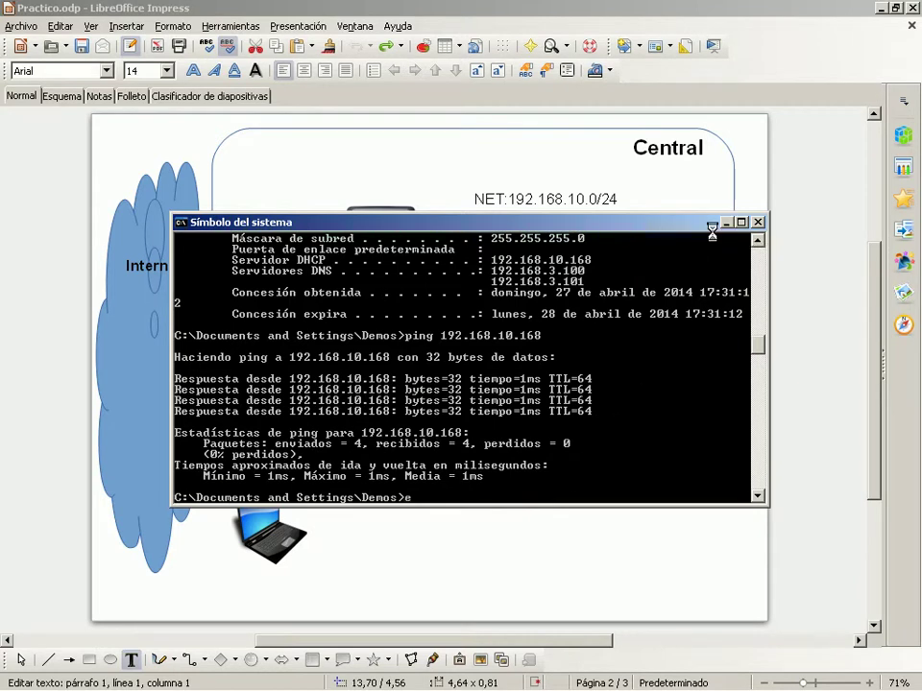
pyautogui.press('Return')
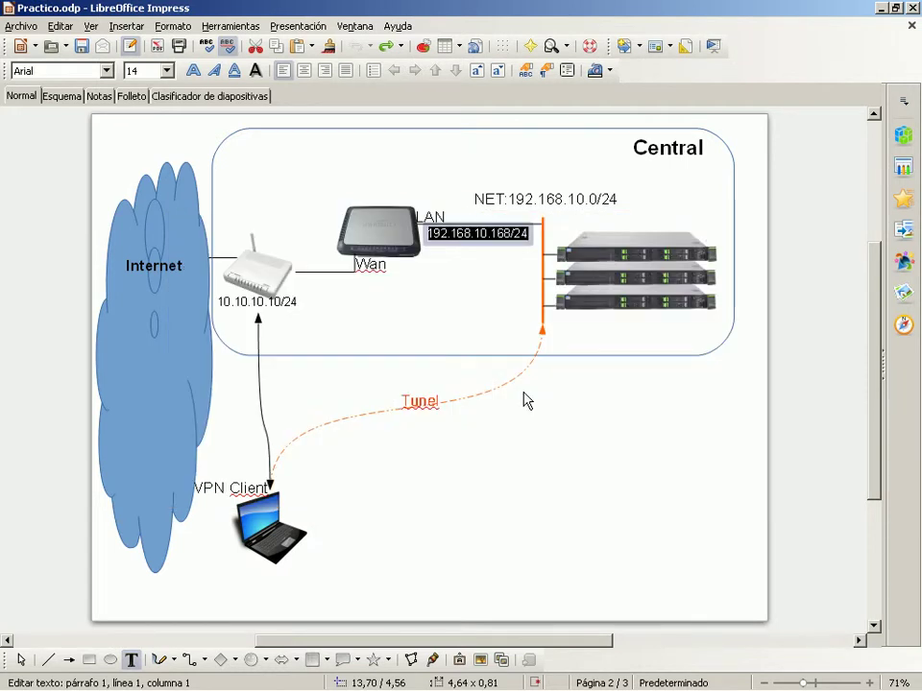
pyautogui.click(519, 430)
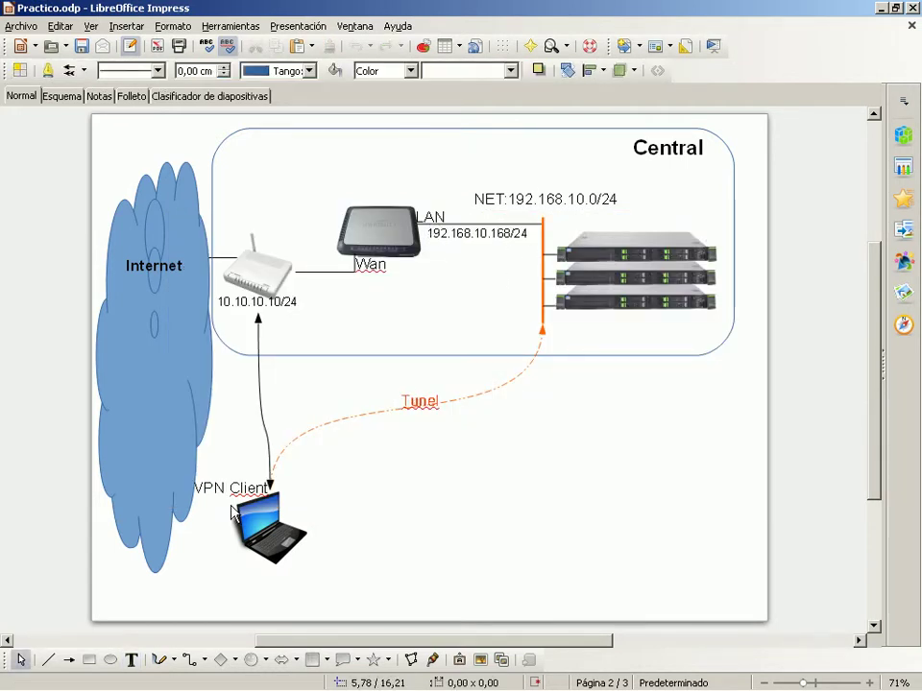
# Open the SonicWALL VPN page and jump to WAN GroupVPN's Currently Active VPN Tunnels.
pyautogui.moveTo(396, 677)
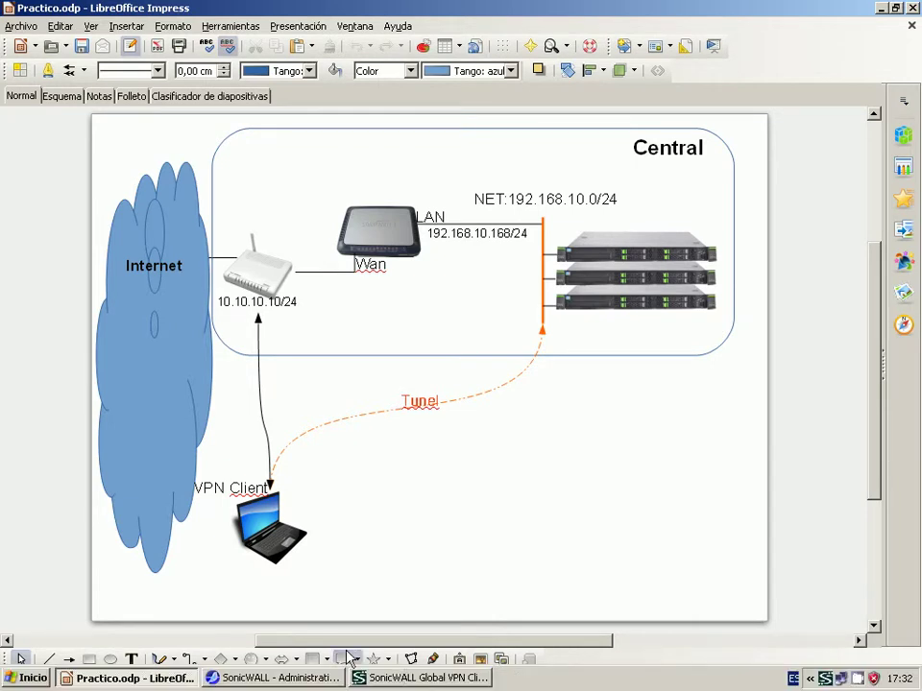
pyautogui.click(278, 679)
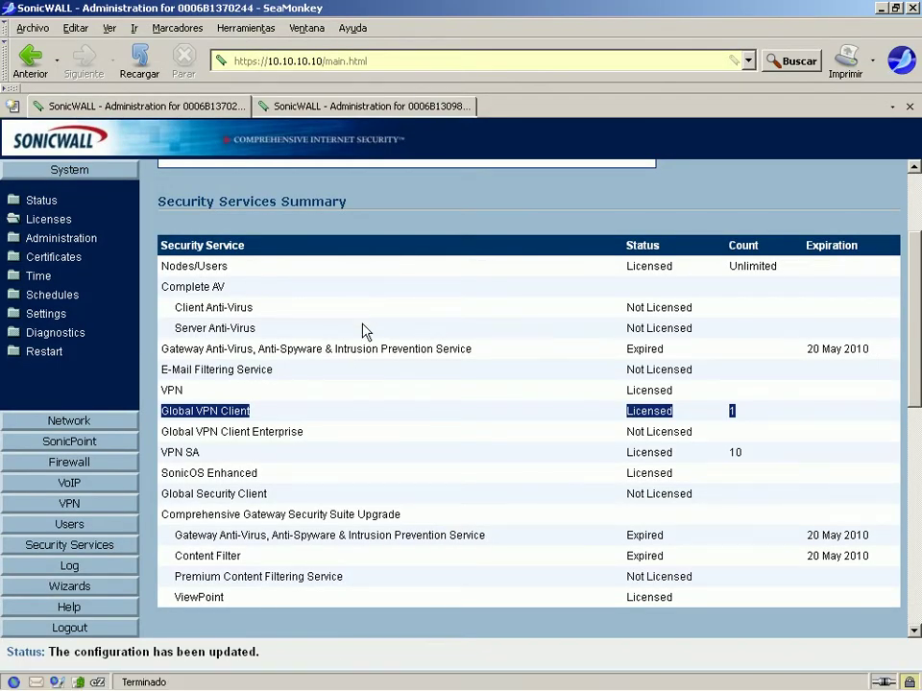
pyautogui.scroll(3, 915, 300)
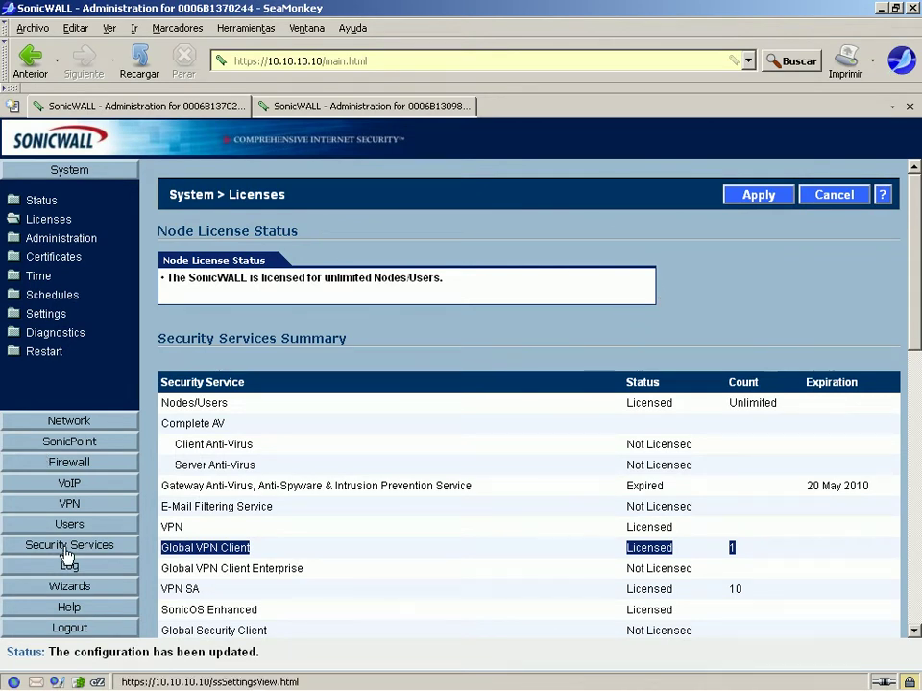
pyautogui.click(84, 512)
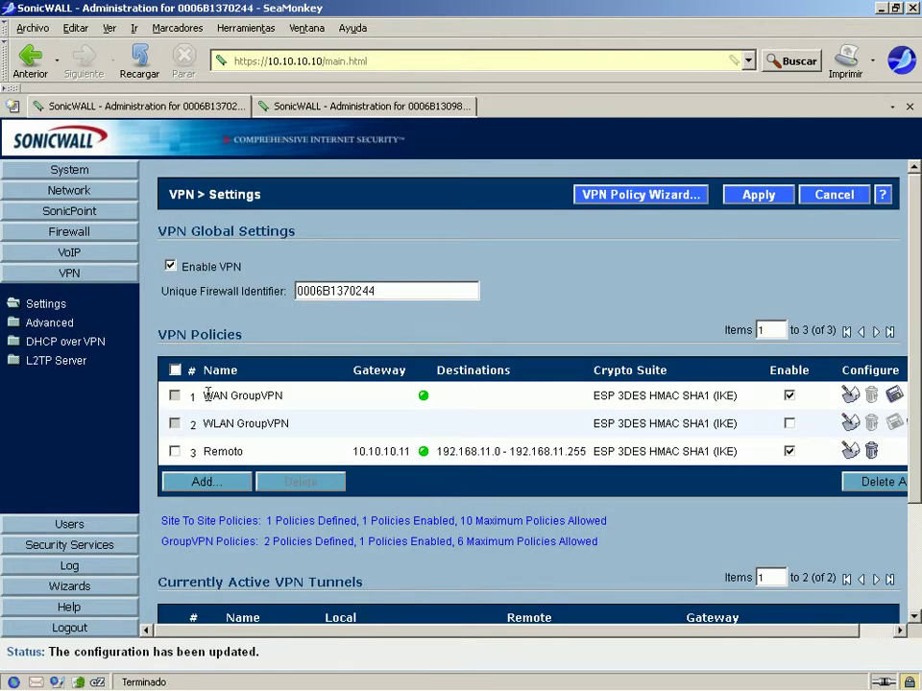
pyautogui.moveTo(202, 395); pyautogui.dragTo(754, 393)
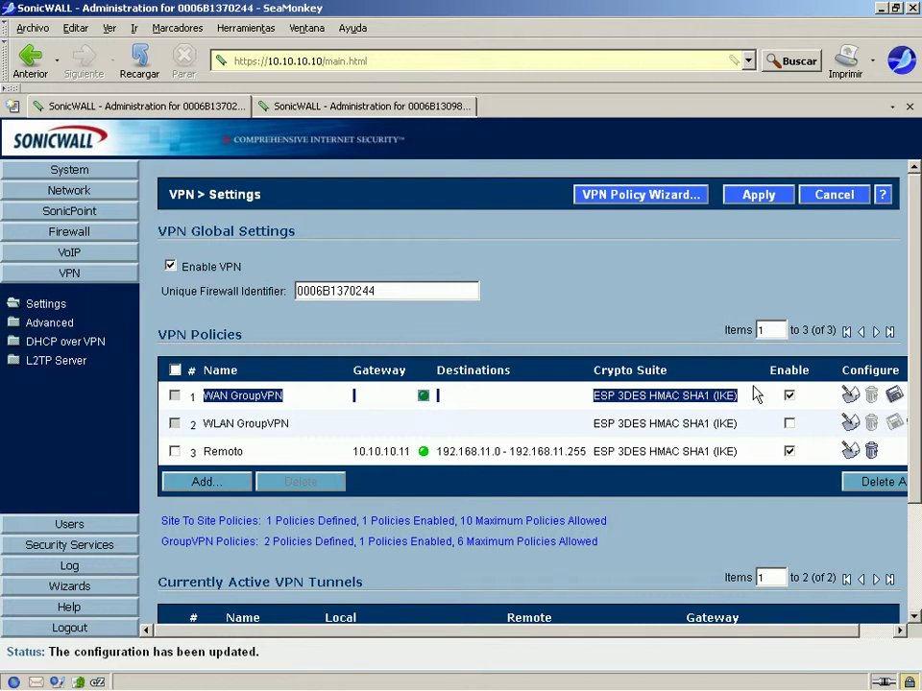
pyautogui.click(424, 398)
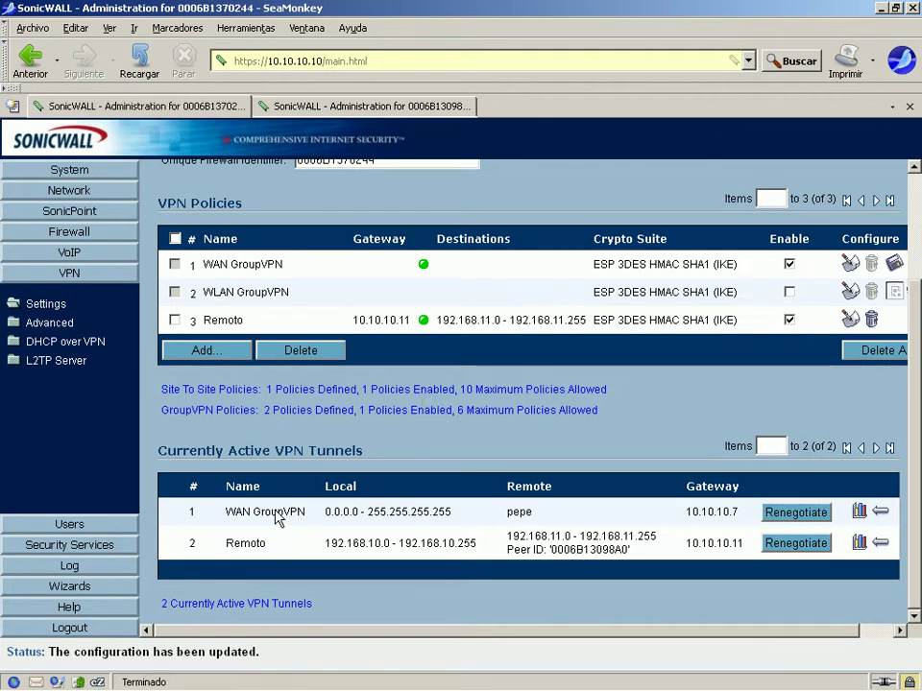
# Highlight the WAN GroupVPN tunnel via 10.10.10.7 and the Remoto tunnel, then return to Practico.odp.
pyautogui.moveTo(220, 512); pyautogui.dragTo(745, 516)
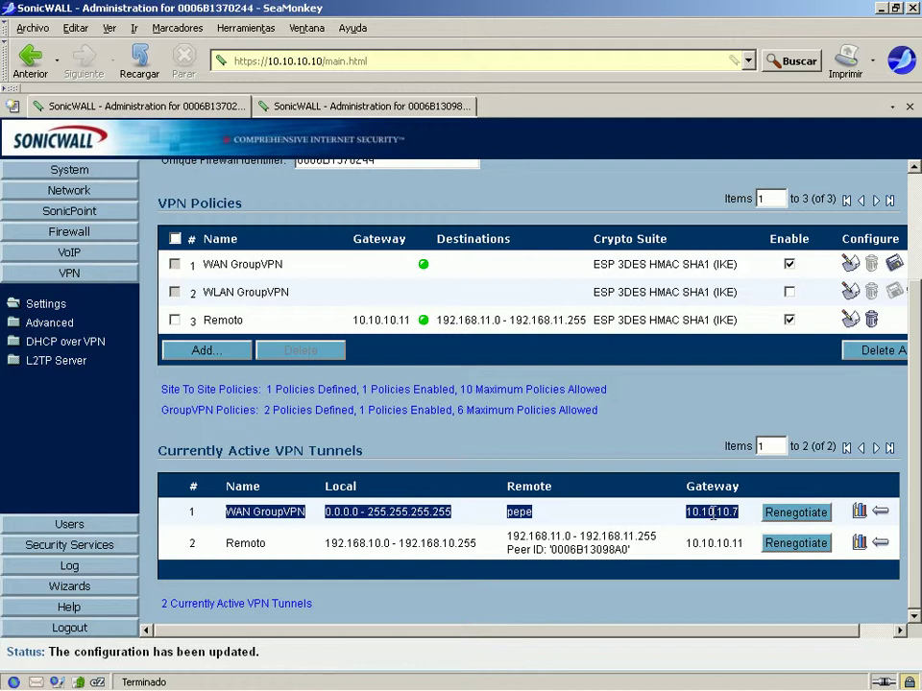
pyautogui.click(746, 518)
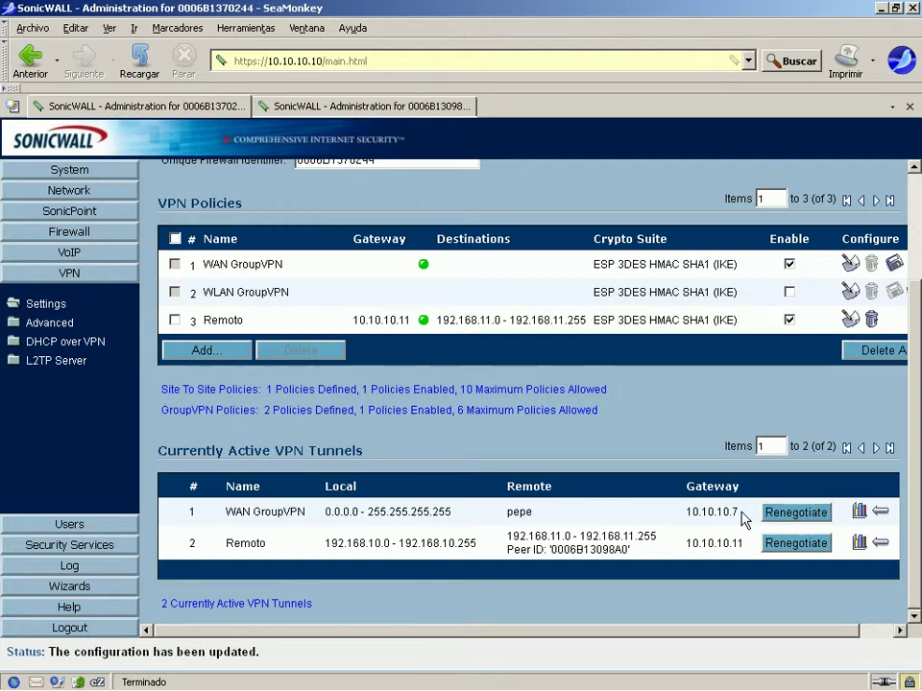
pyautogui.moveTo(740, 516); pyautogui.dragTo(687, 519)
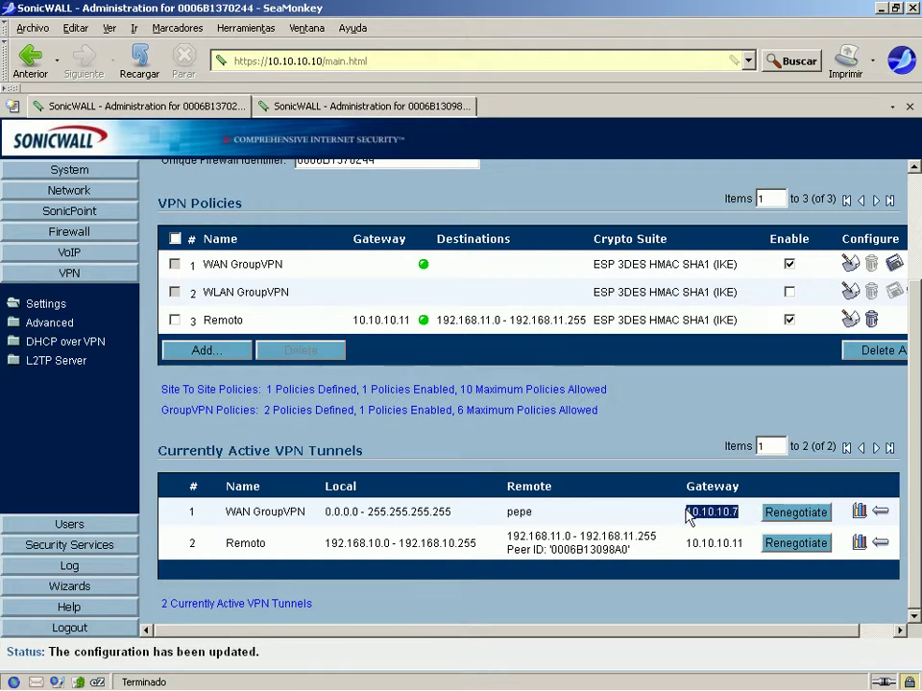
pyautogui.click(686, 519)
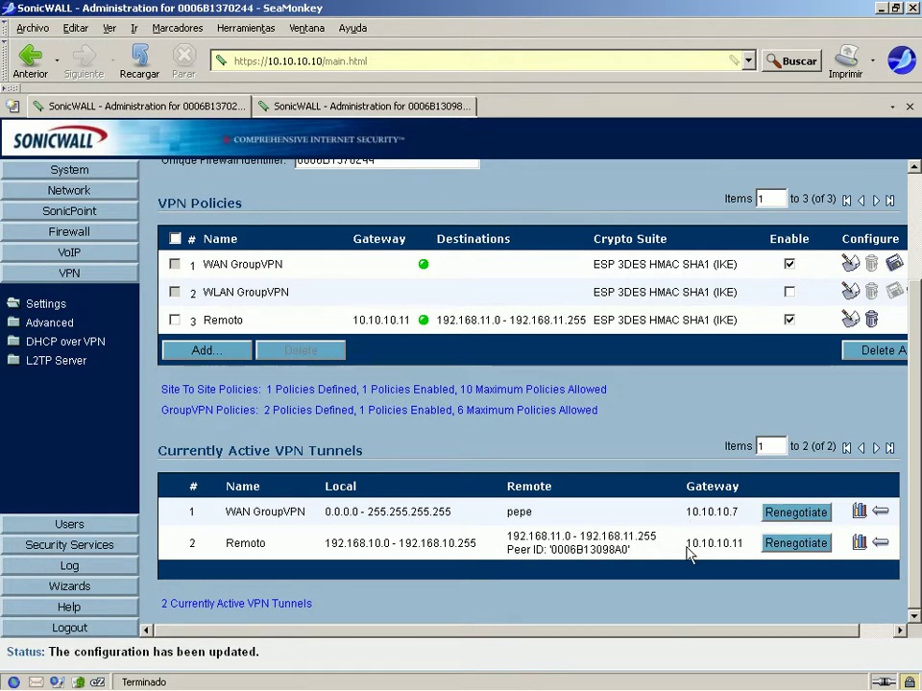
pyautogui.moveTo(686, 549); pyautogui.dragTo(749, 552)
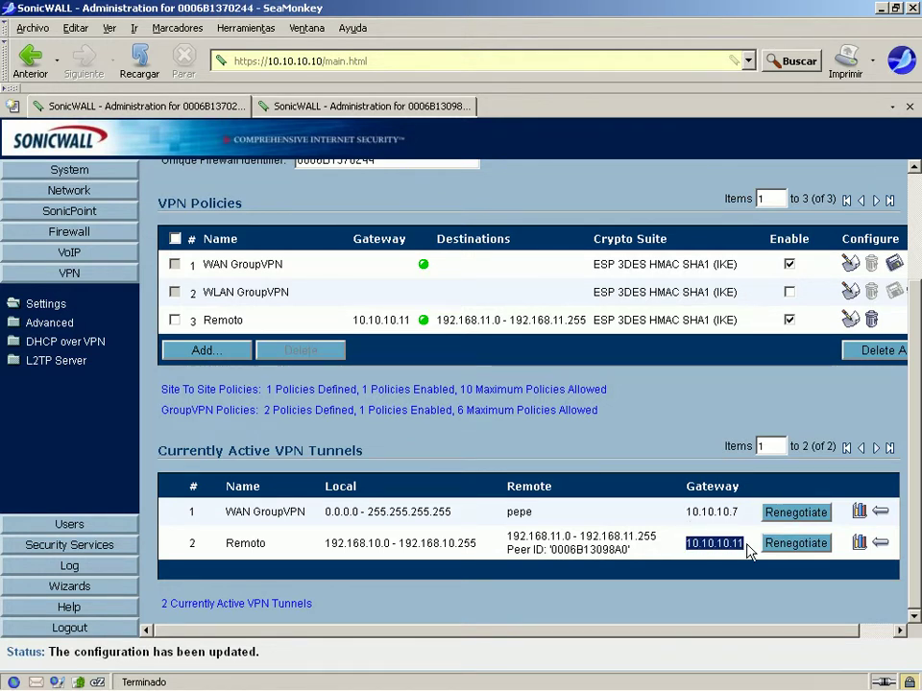
pyautogui.click(239, 542)
pyautogui.moveTo(239, 542); pyautogui.dragTo(388, 564)
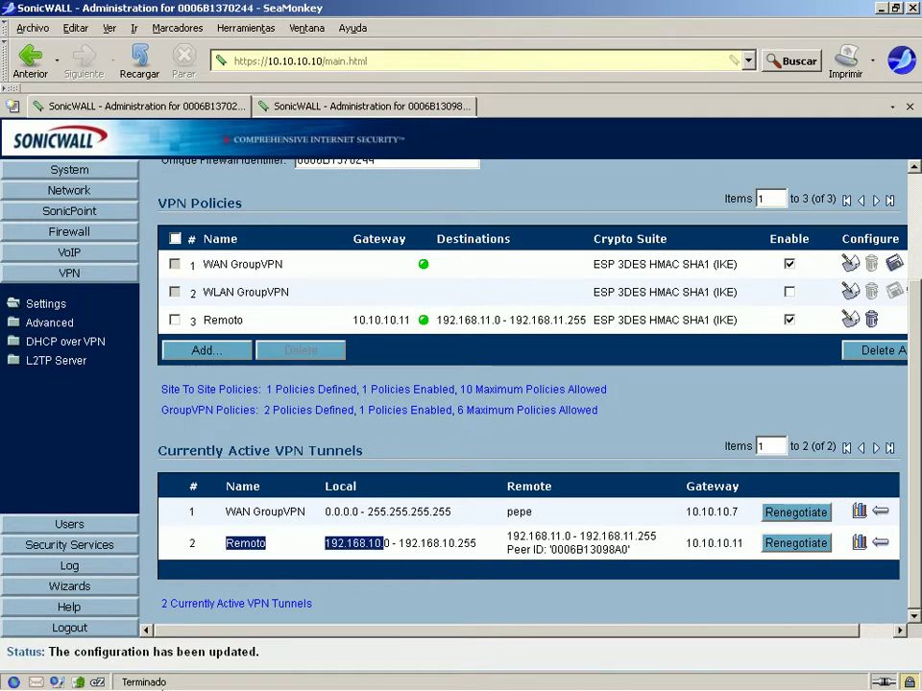
pyautogui.click(144, 680)
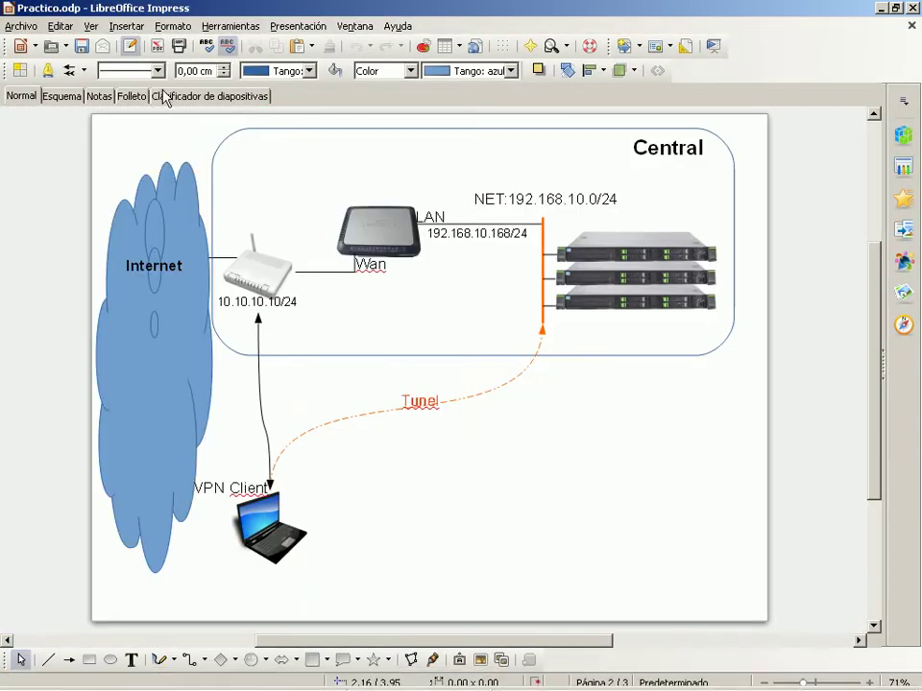
# Jump to slide 1 through the Esquema outline view and go back to Normal view.
pyautogui.click(61, 98)
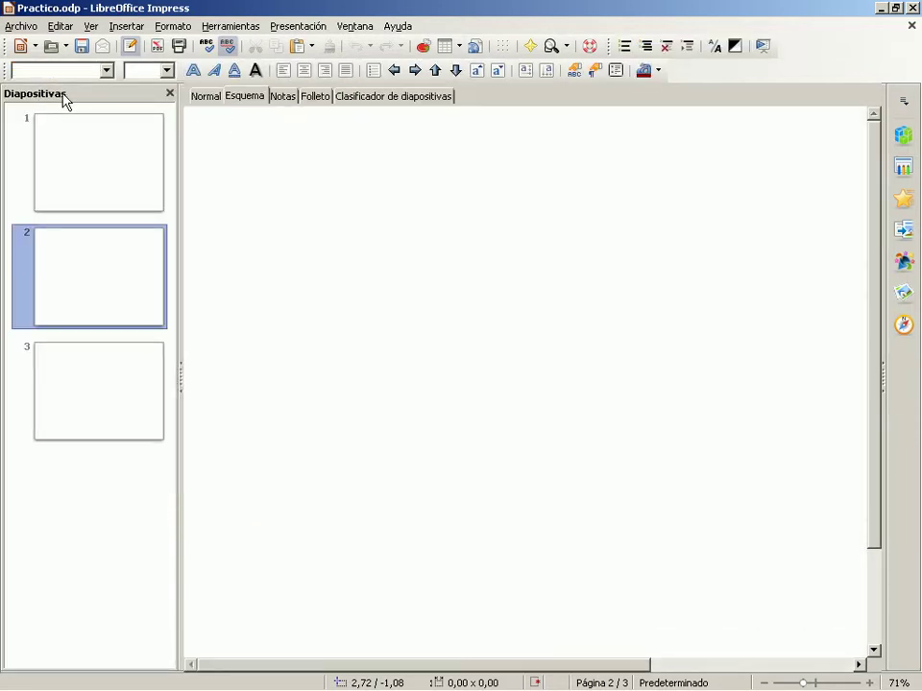
pyautogui.click(149, 170)
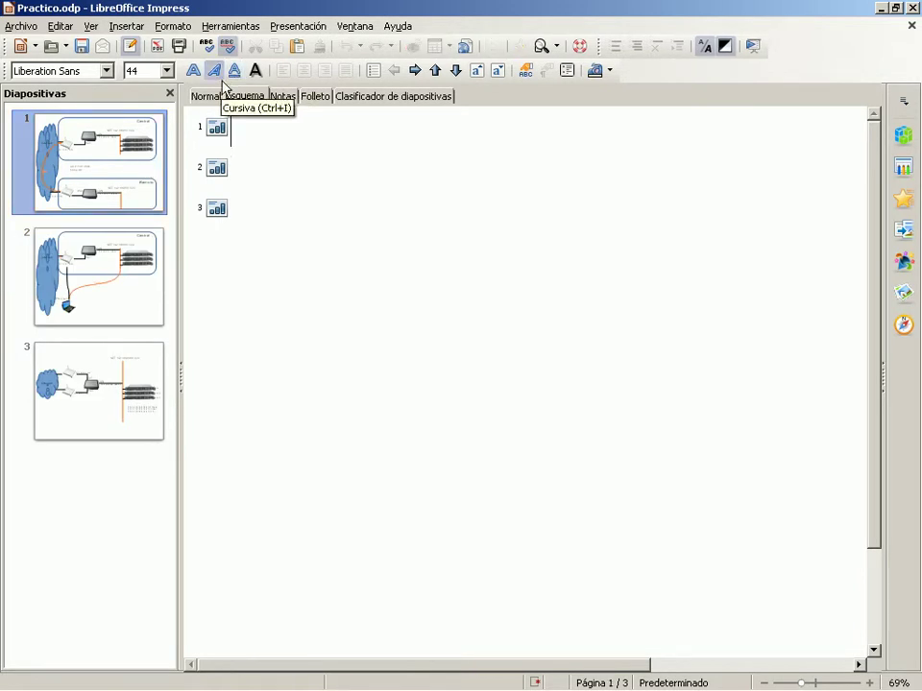
pyautogui.click(211, 98)
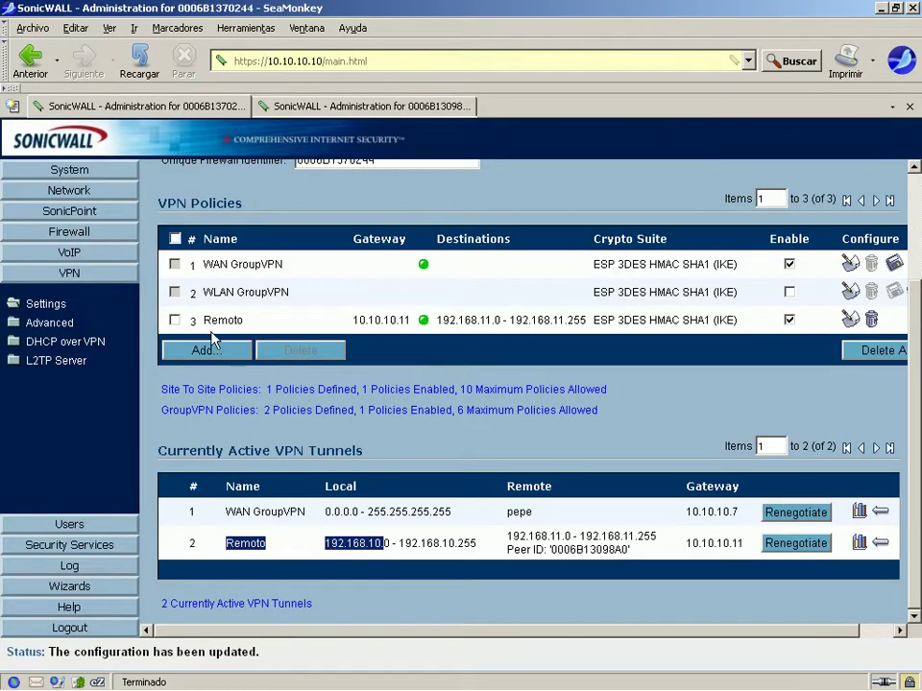
pyautogui.moveTo(203, 320); pyautogui.dragTo(638, 350)
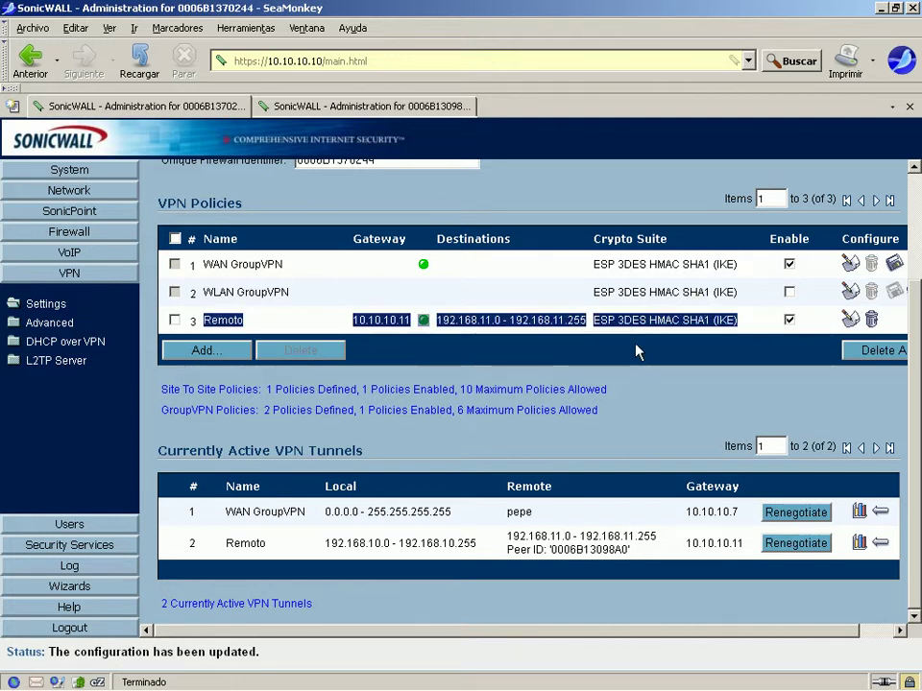
pyautogui.click(294, 552)
pyautogui.moveTo(198, 539); pyautogui.dragTo(659, 561)
pyautogui.click(659, 561)
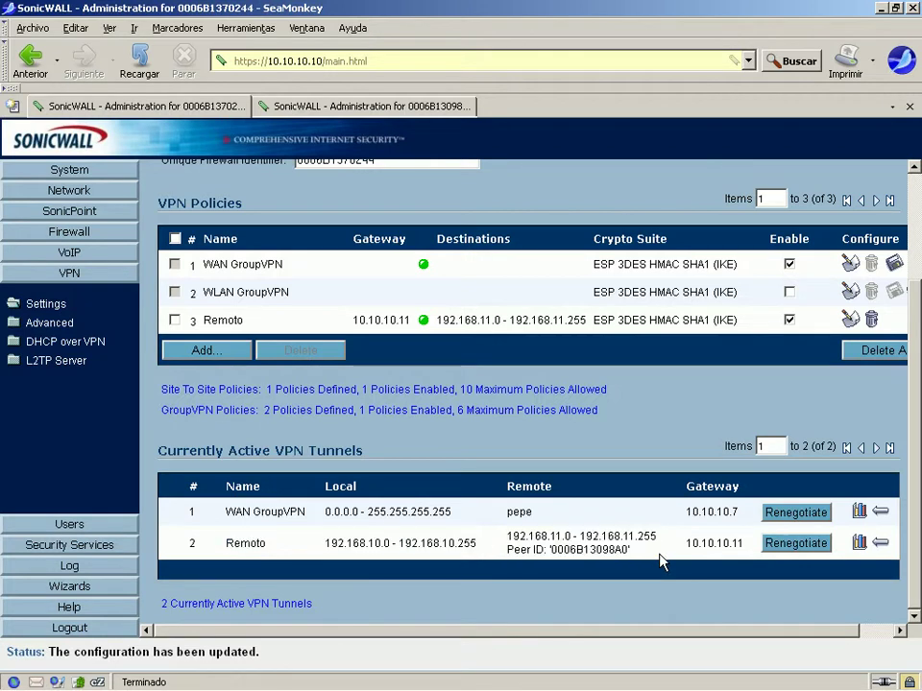
pyautogui.moveTo(220, 517); pyautogui.dragTo(731, 510)
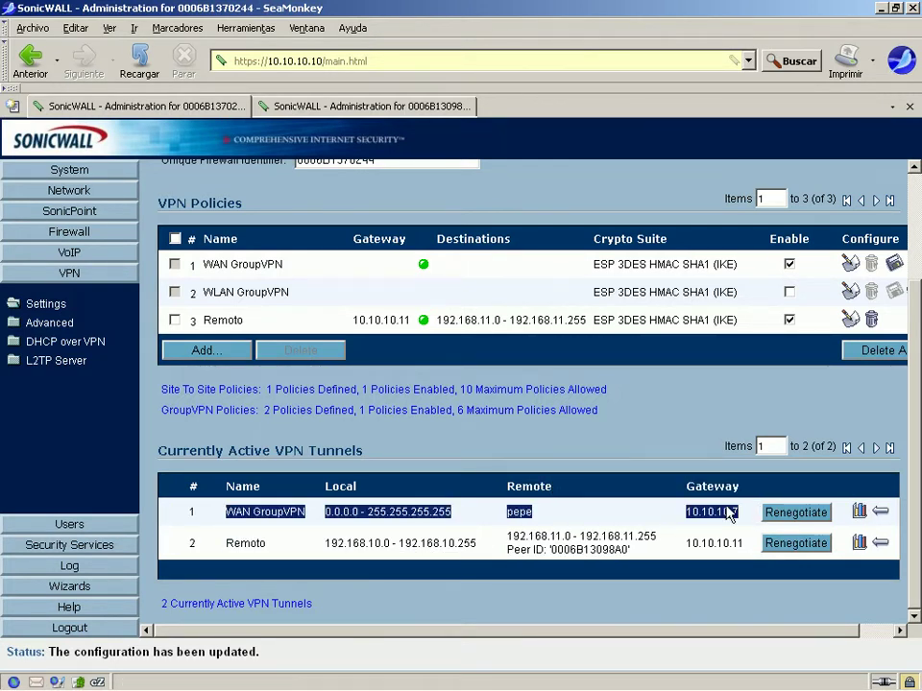
pyautogui.click(669, 517)
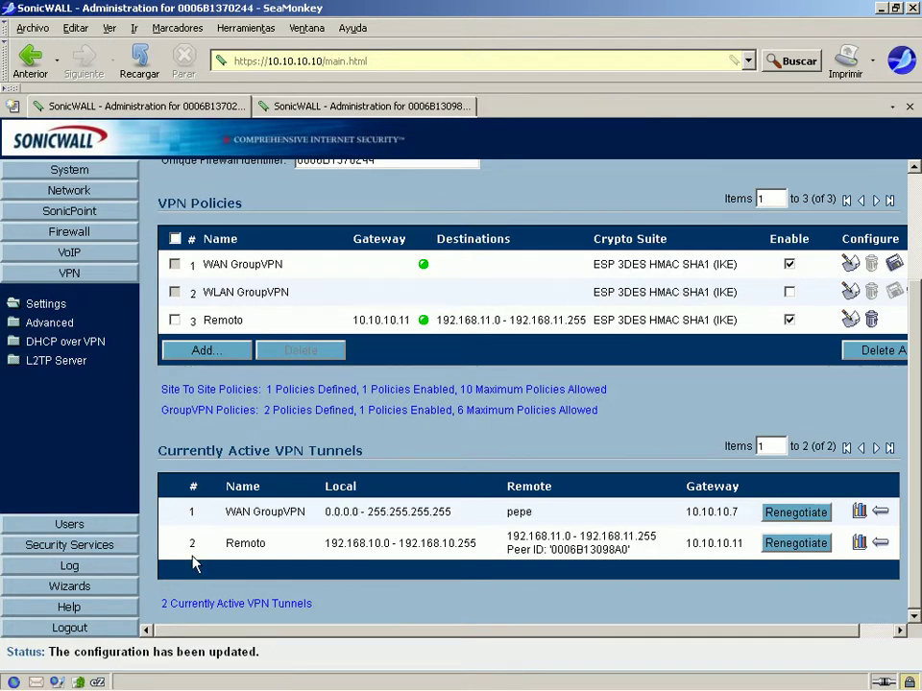
pyautogui.moveTo(212, 554); pyautogui.dragTo(651, 556)
pyautogui.click(650, 556)
pyautogui.moveTo(223, 514); pyautogui.dragTo(750, 522)
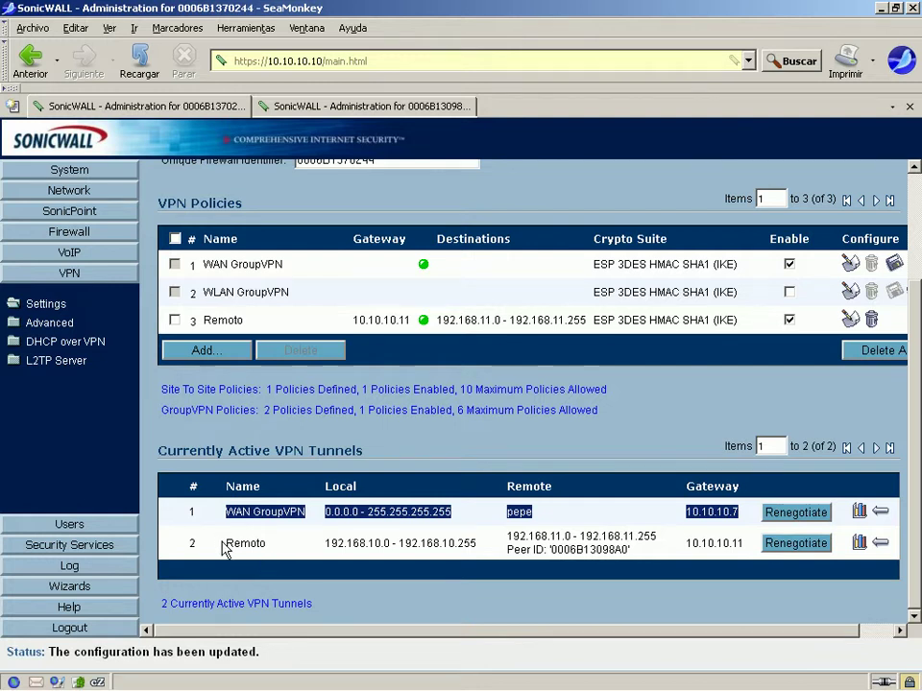
pyautogui.moveTo(227, 545); pyautogui.dragTo(642, 551)
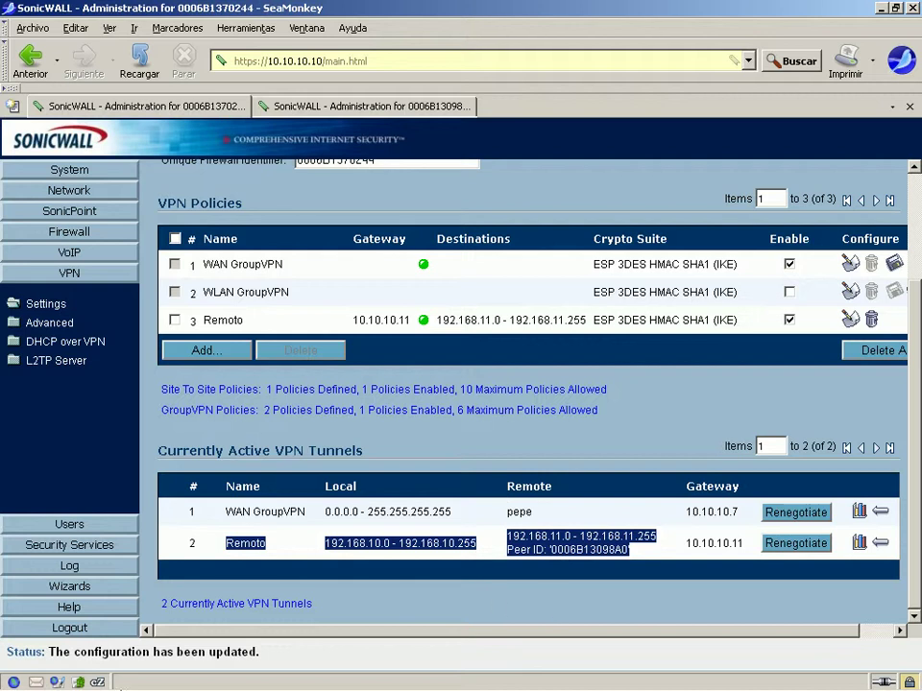
pyautogui.click(101, 678)
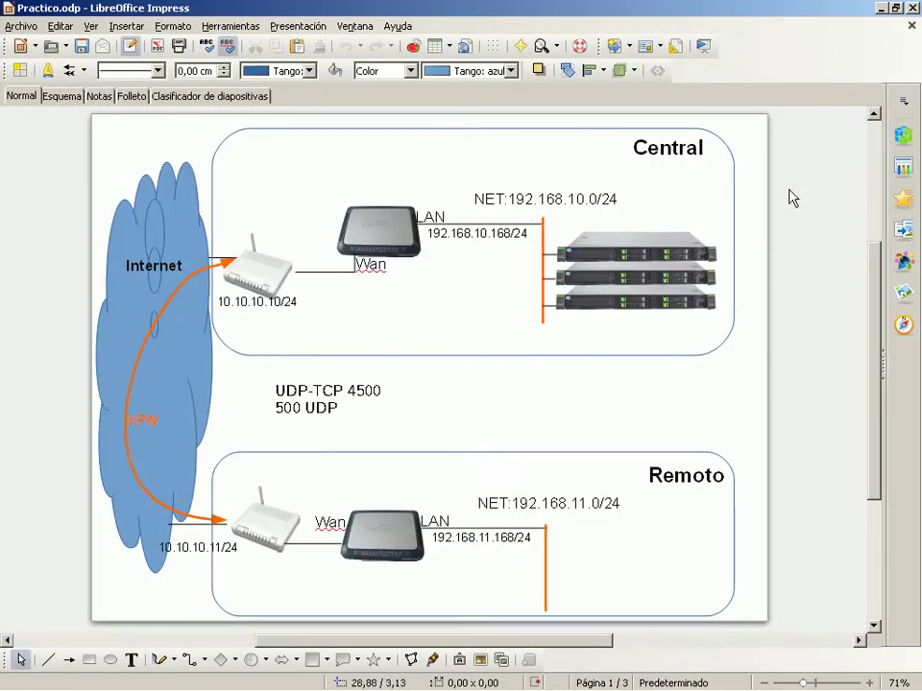
pyautogui.hotkey('alt', 'Tab')
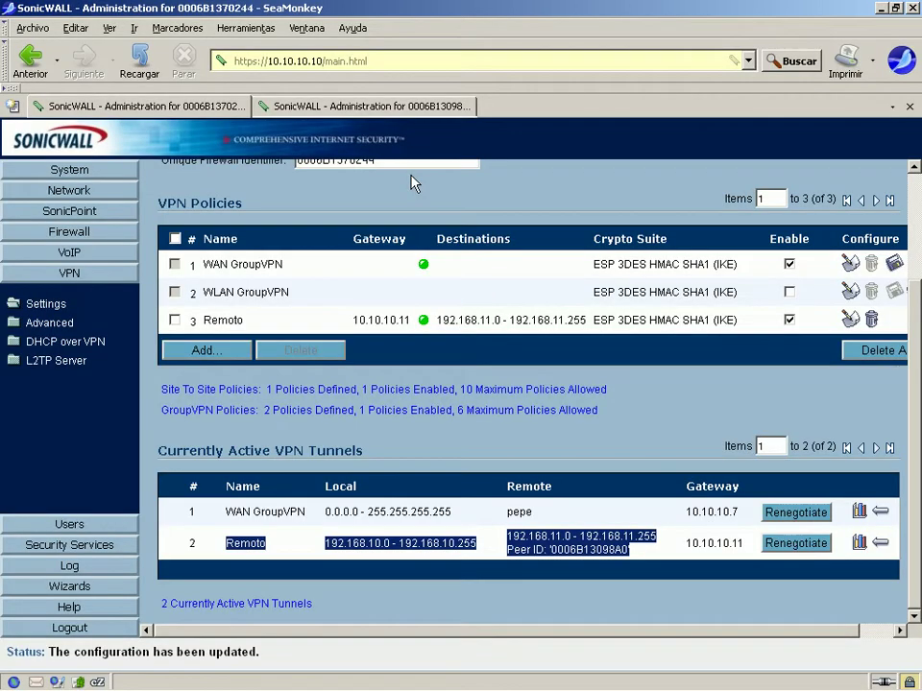
# Pick Ping as the diagnostic tool on System > Diagnostics, then return to Practico.odp.
pyautogui.click(81, 170)
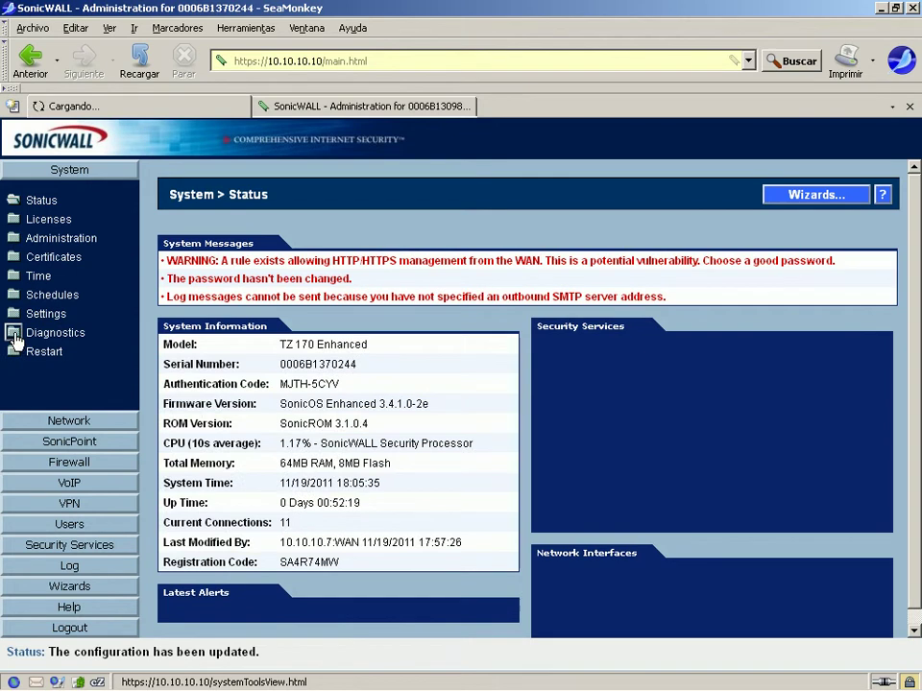
pyautogui.click(14, 336)
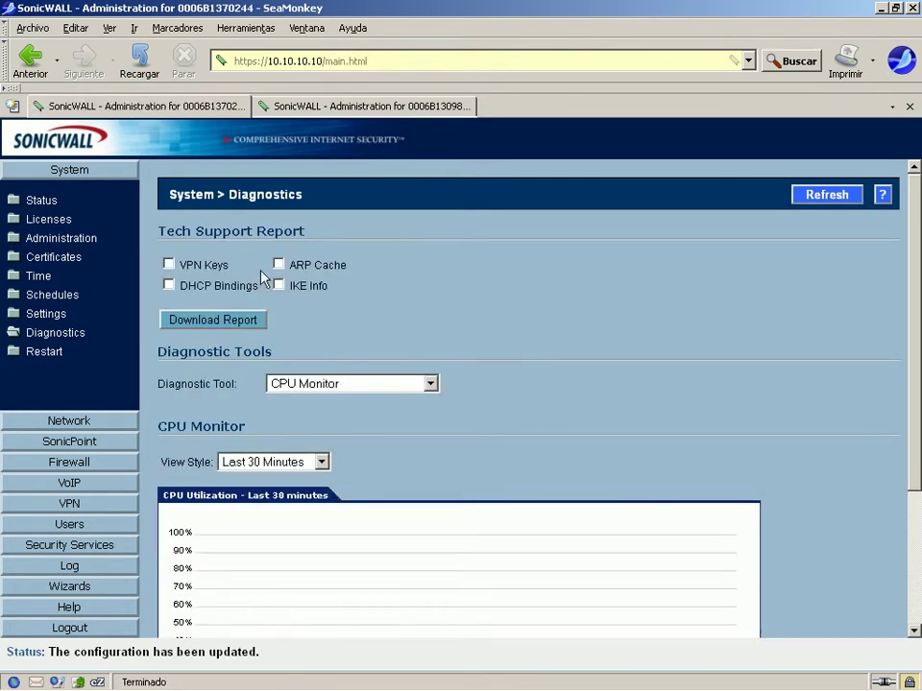
pyautogui.click(364, 387)
pyautogui.click(309, 472)
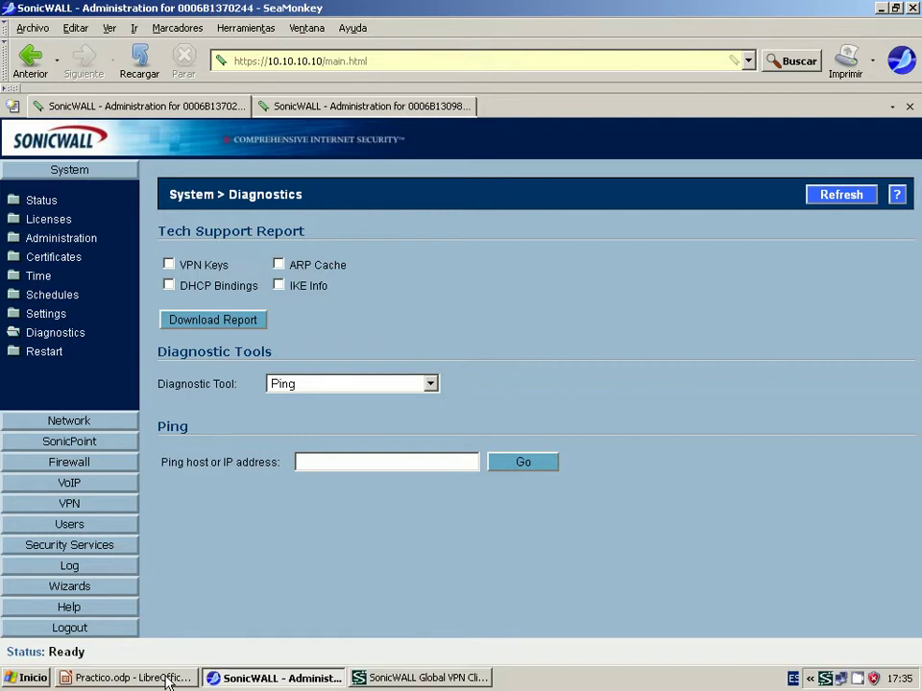
pyautogui.click(171, 674)
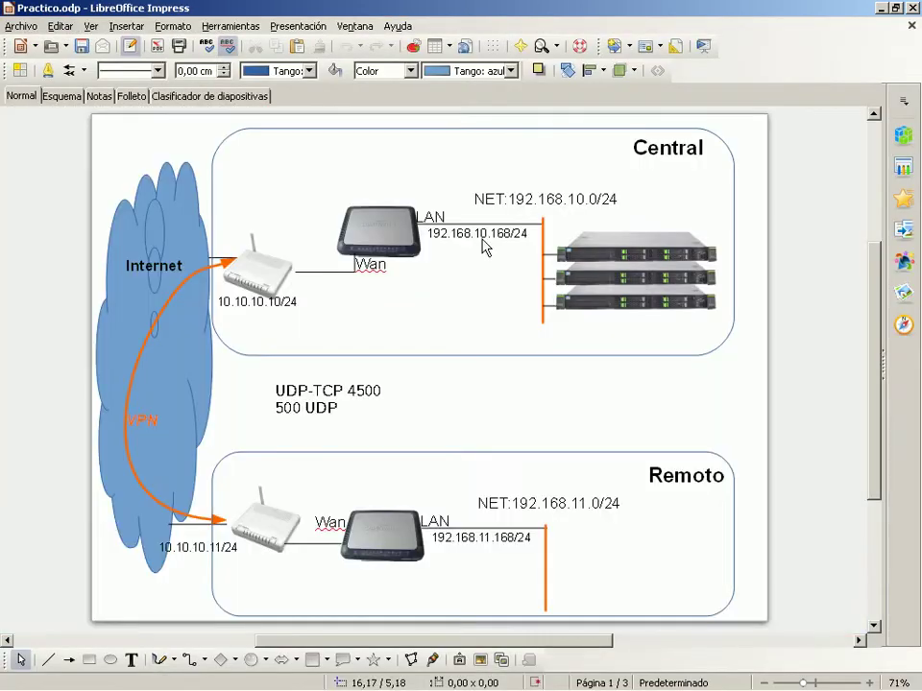
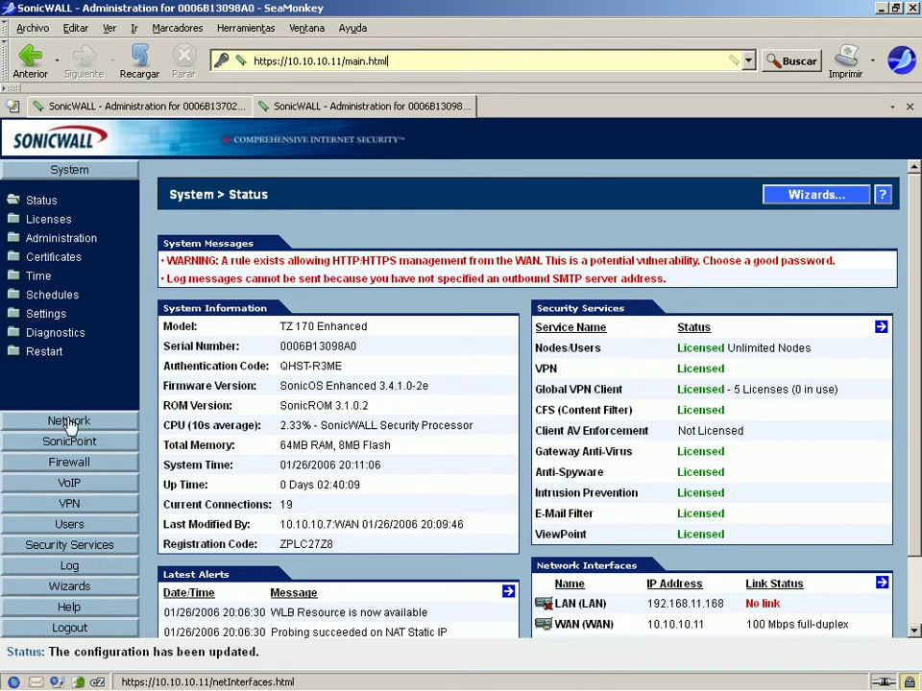
# Run the Diagnostics Ping tool against 192.168.10.168 to get an 'is alive' reply.
pyautogui.click(67, 334)
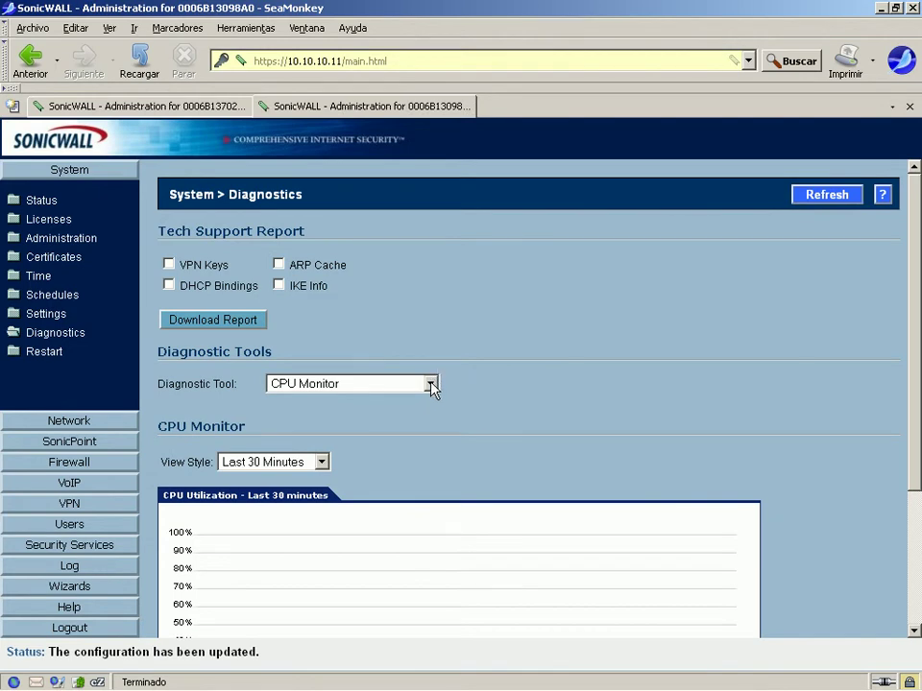
pyautogui.click(431, 384)
pyautogui.click(314, 472)
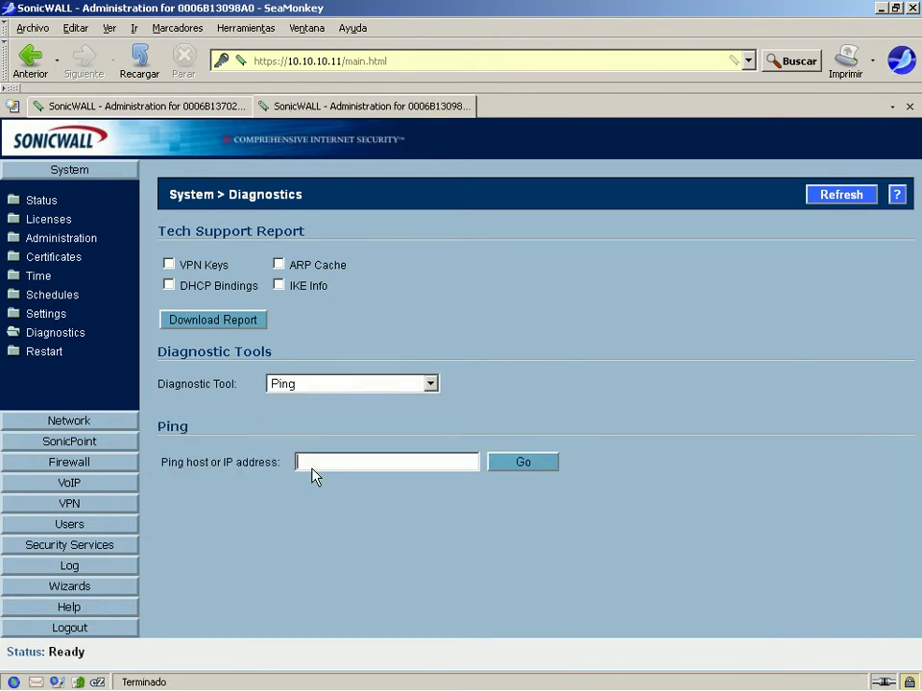
pyautogui.write('192.168.')
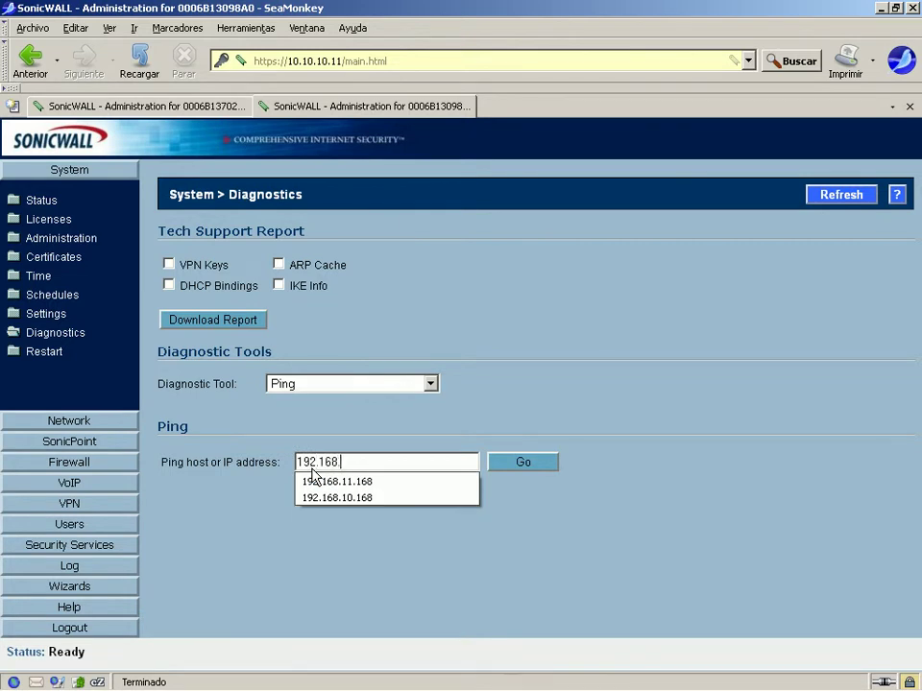
pyautogui.click(373, 498)
pyautogui.click(525, 463)
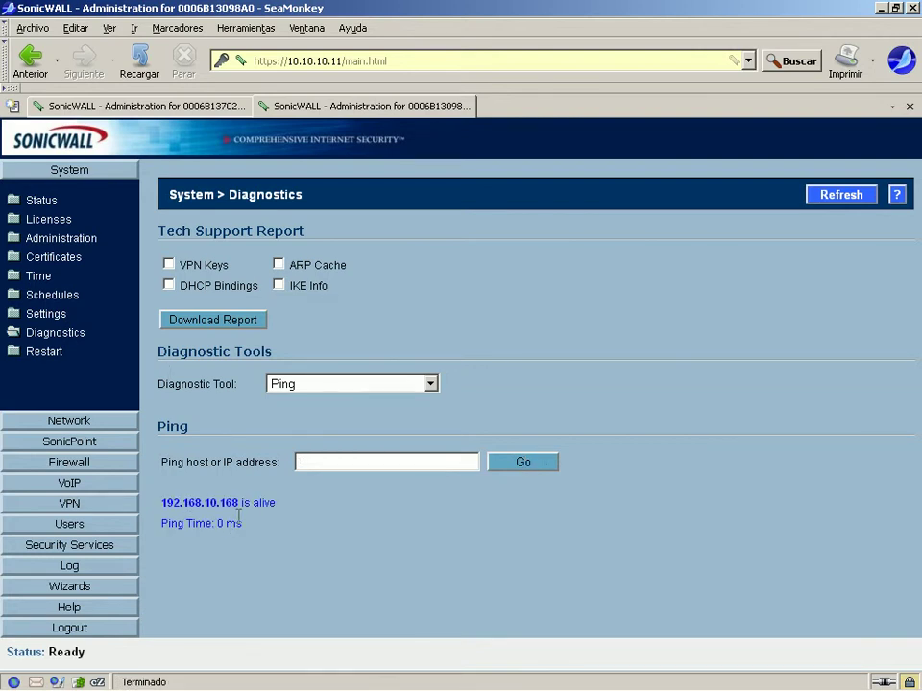
pyautogui.moveTo(202, 679)
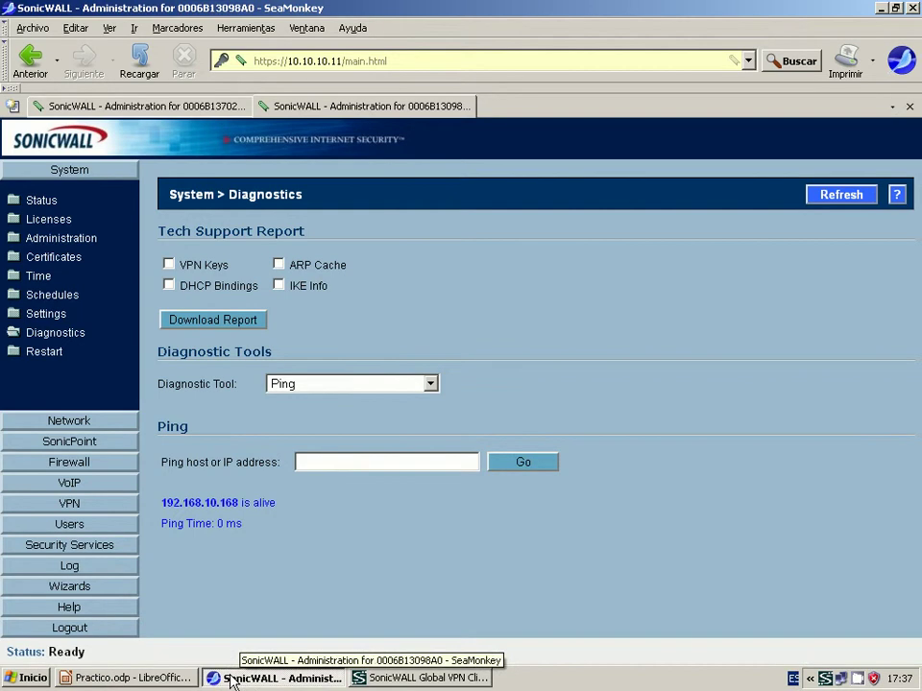
pyautogui.click(164, 679)
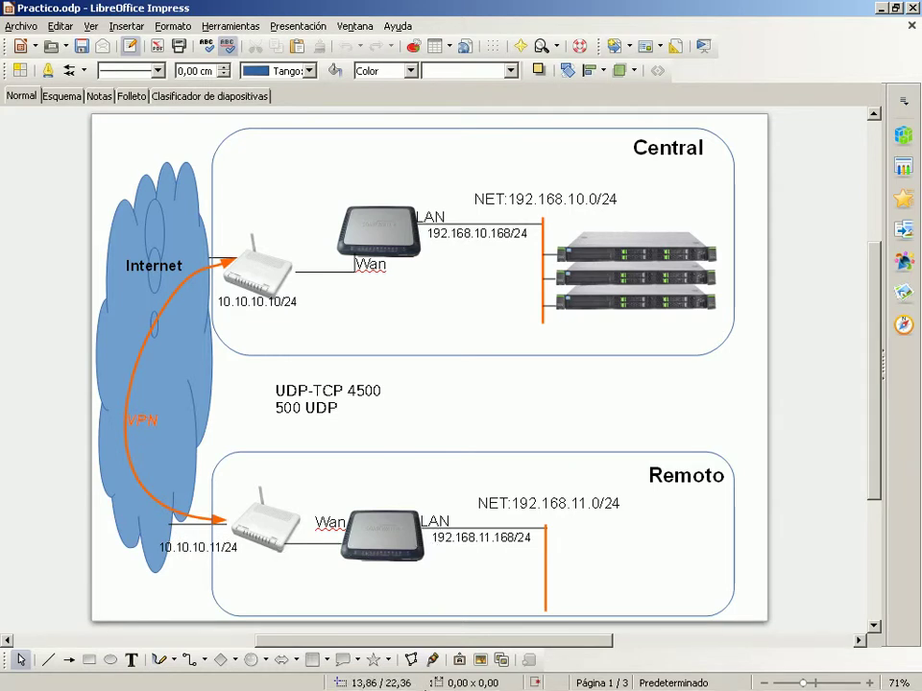
pyautogui.click(395, 540)
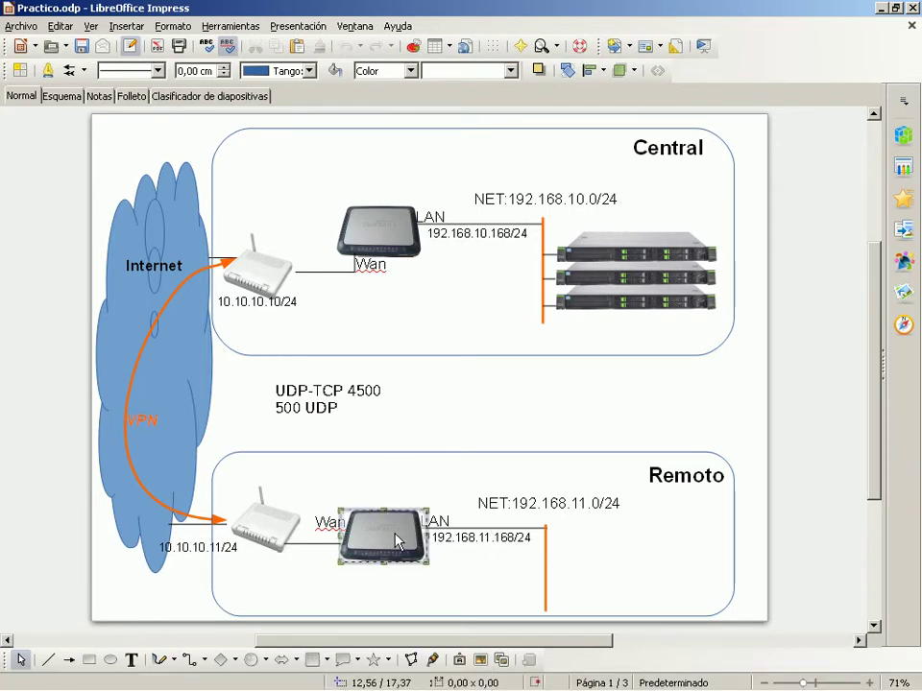
pyautogui.click(428, 214)
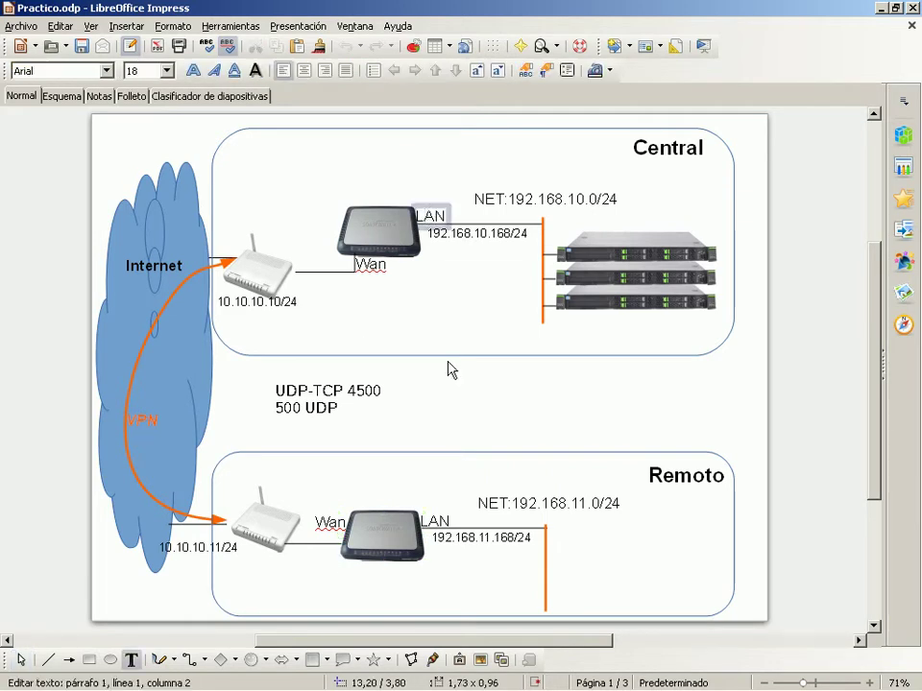
pyautogui.moveTo(320, 686)
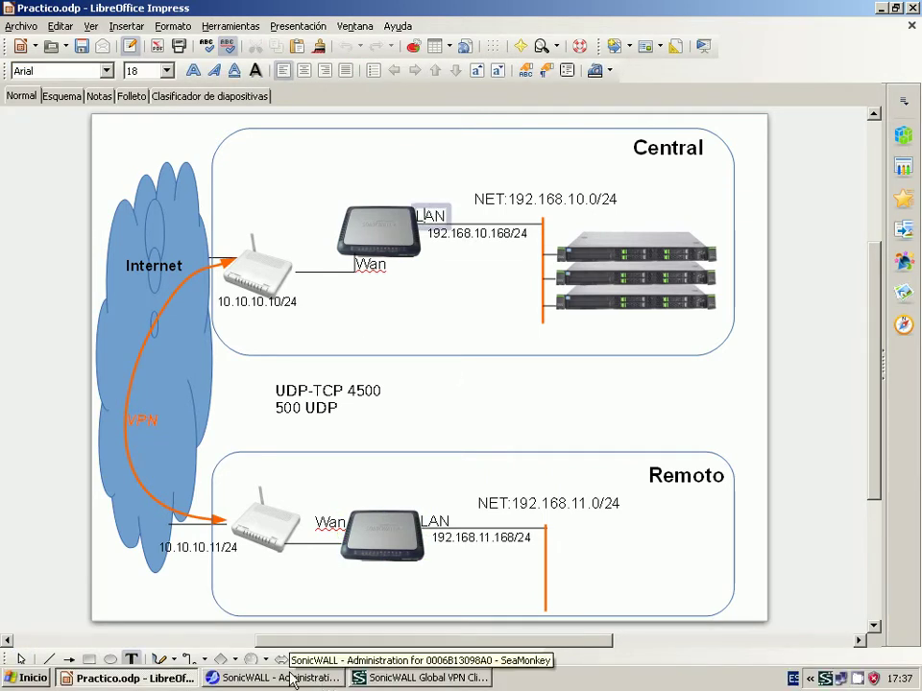
pyautogui.click(293, 679)
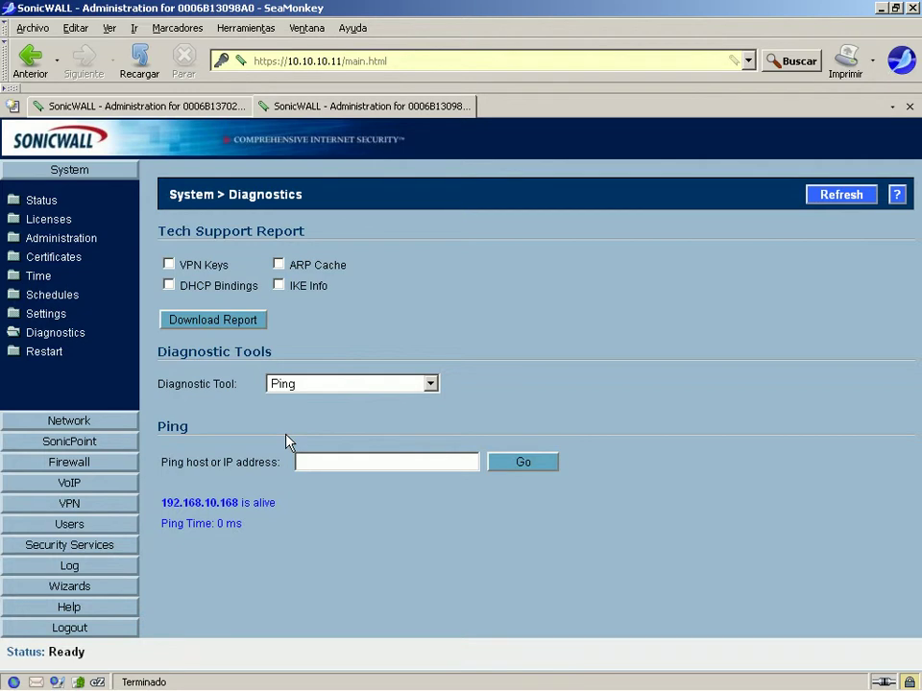
# Show the Central policy's active tunnel, linking 192.168.11.0/24 to 192.168.10.0/24 via 10.10.10.10.
pyautogui.click(75, 505)
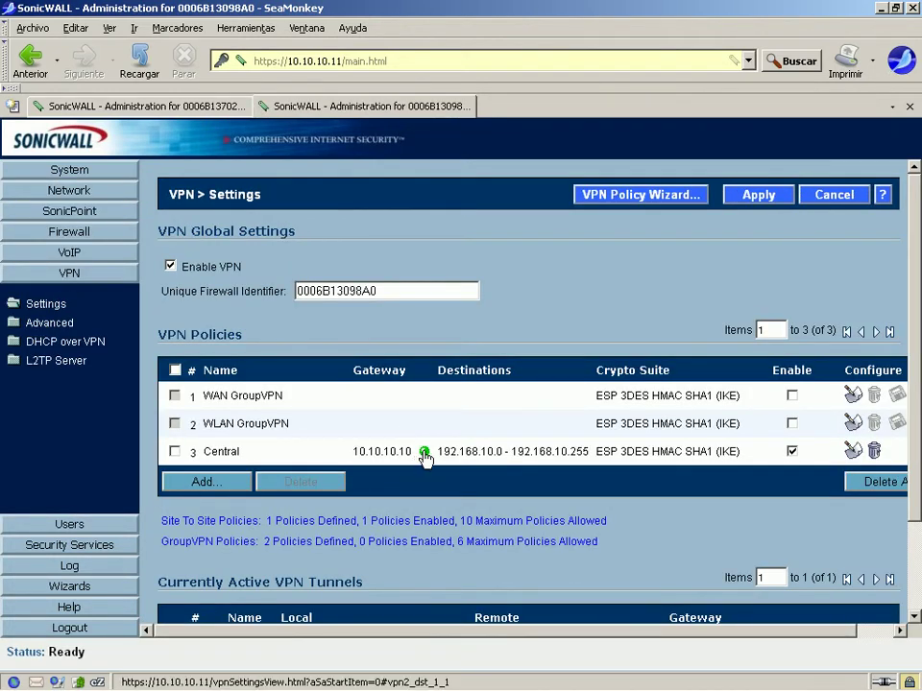
pyautogui.click(425, 456)
pyautogui.scroll(-2, 426, 460)
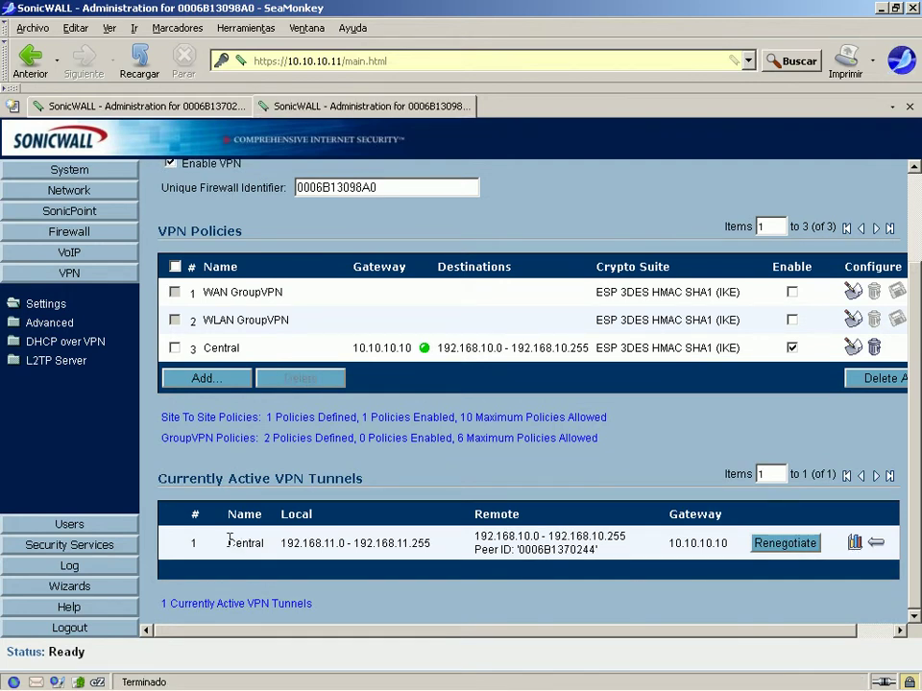
pyautogui.moveTo(229, 542); pyautogui.dragTo(639, 550)
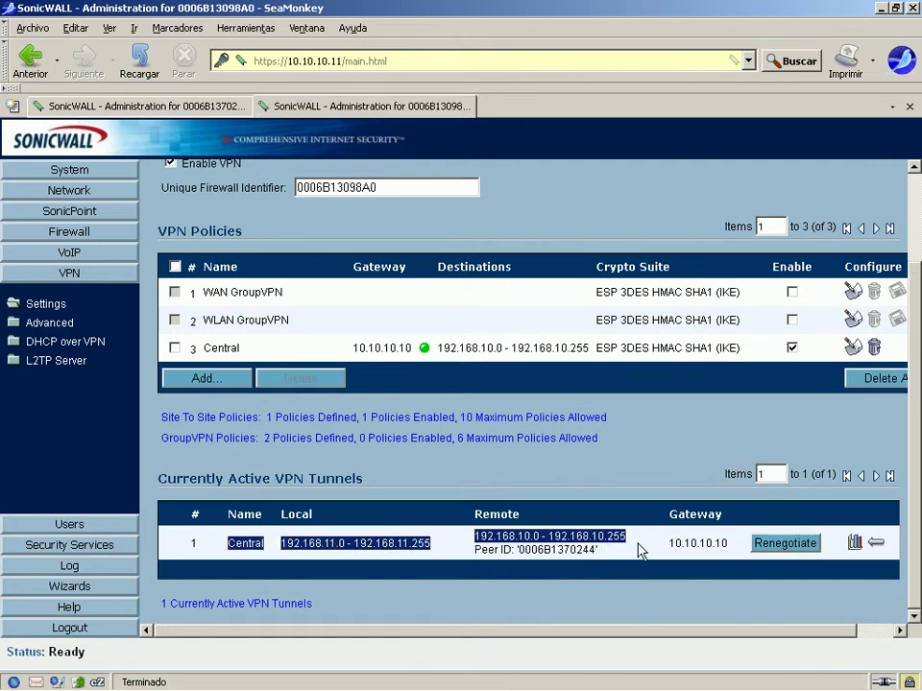
pyautogui.click(422, 551)
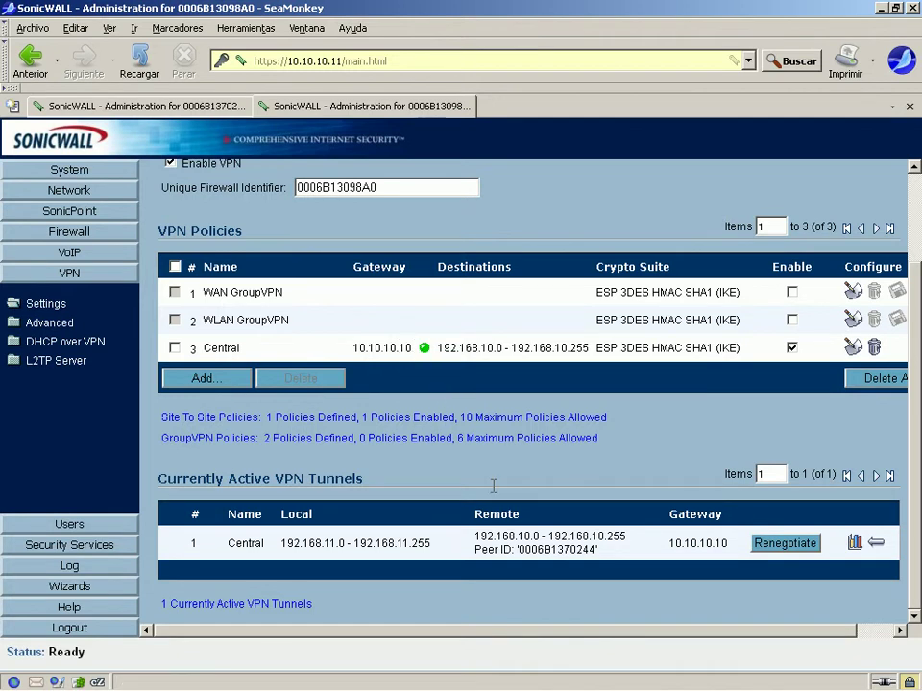
# Renegotiate the Central tunnel and confirm resetting its active connections.
pyautogui.click(794, 550)
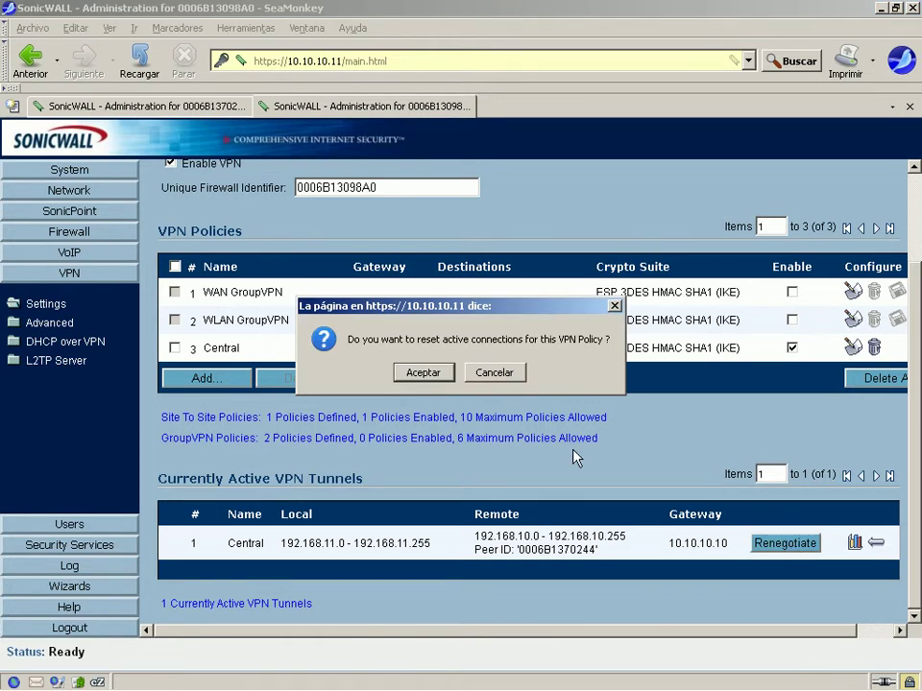
pyautogui.click(423, 373)
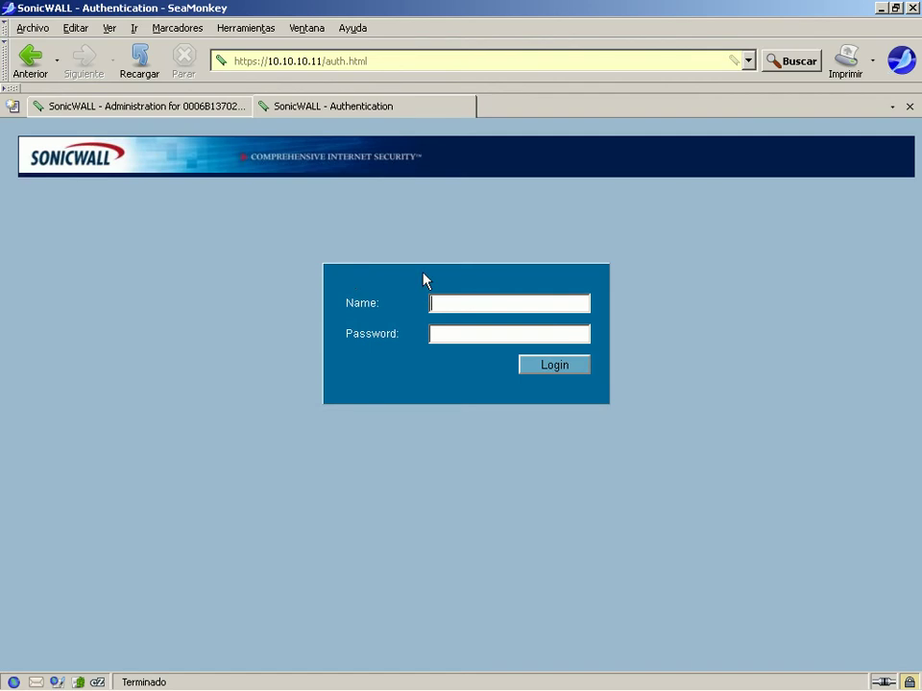
# Submit the administrator user name and password, then re-enter the user name after 'Login failed'.
pyautogui.write('admin')
pyautogui.press('Tab')
pyautogui.write('p*****')
pyautogui.press('BackSpace')
pyautogui.press('BackSpace')
pyautogui.press('BackSpace')
pyautogui.press('BackSpace')
pyautogui.press('BackSpace')
pyautogui.press('BackSpace')
pyautogui.write('*****')
pyautogui.press('Return')
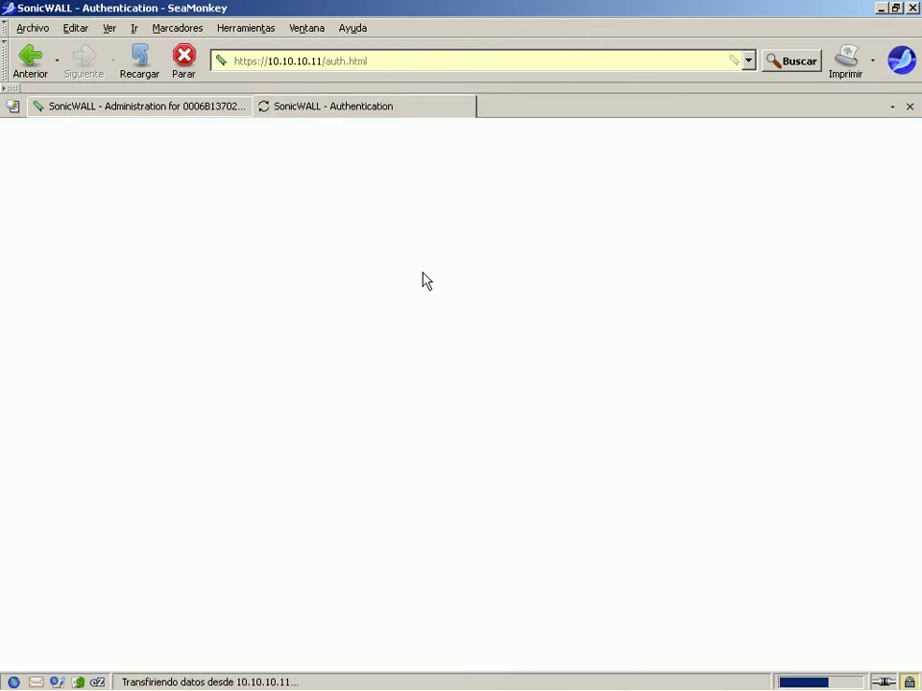
pyautogui.write('admin')
pyautogui.press('Tab')
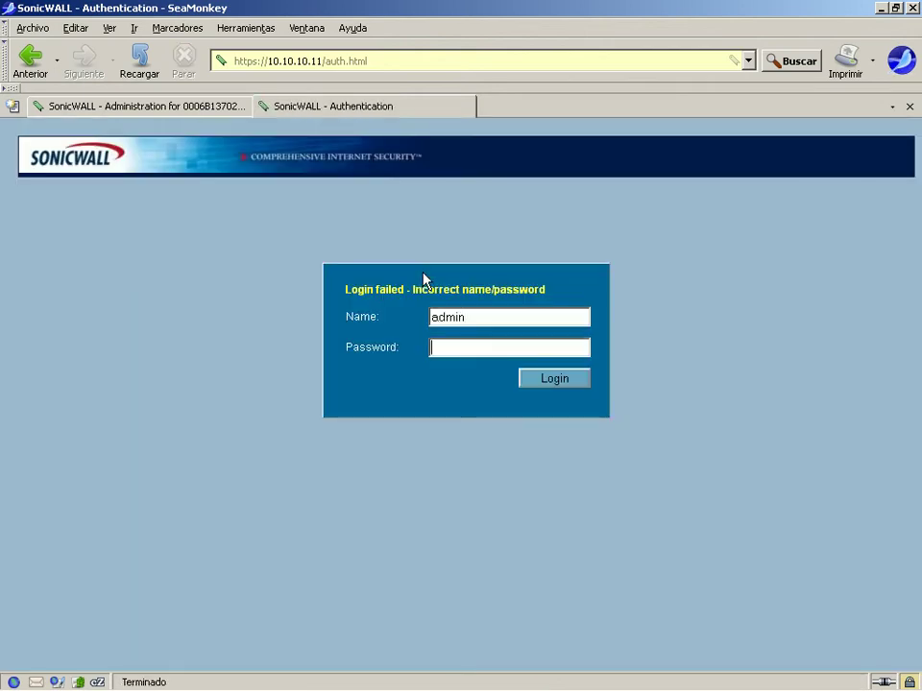
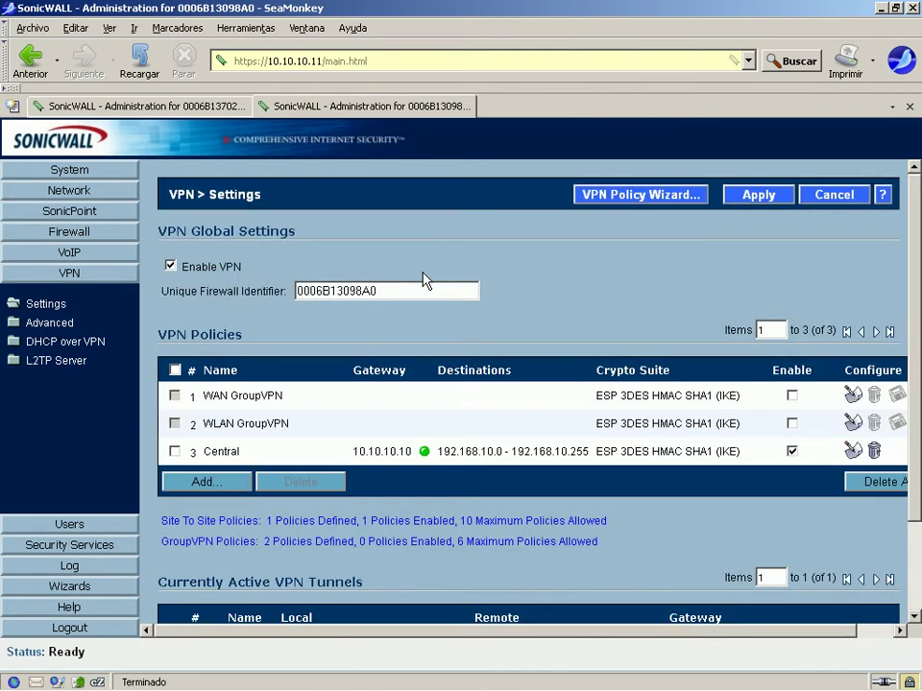
# Log out, then sign back in as admin with the administrator password.
pyautogui.click(84, 634)
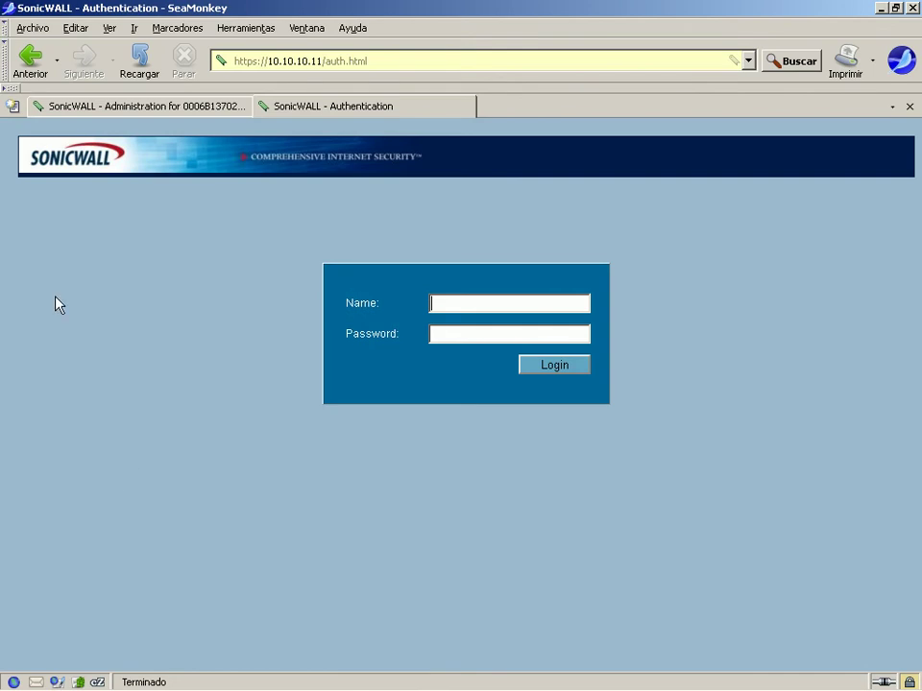
pyautogui.write('admin')
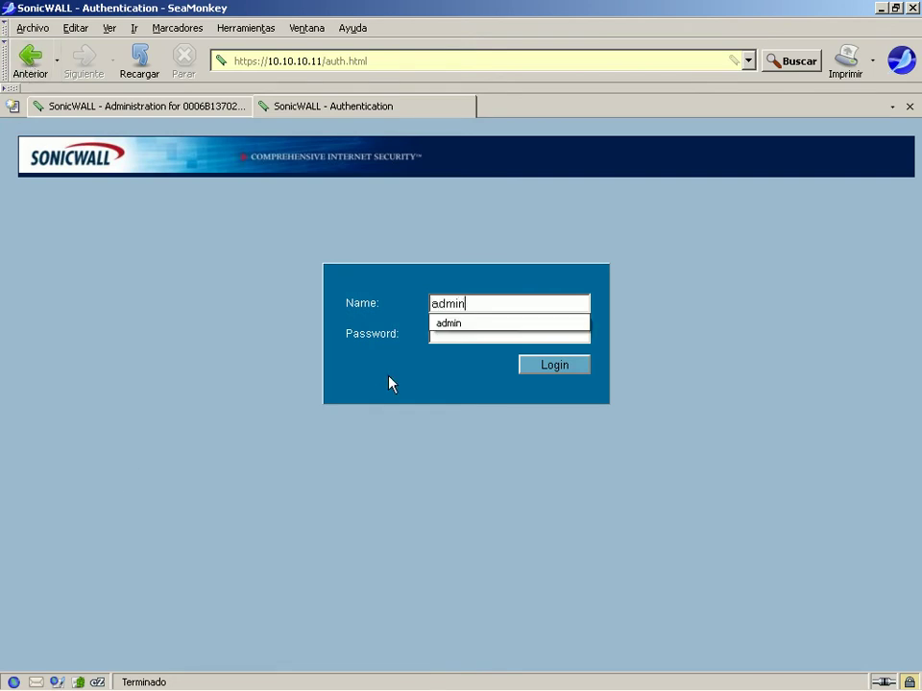
pyautogui.press('Tab')
pyautogui.write('******')
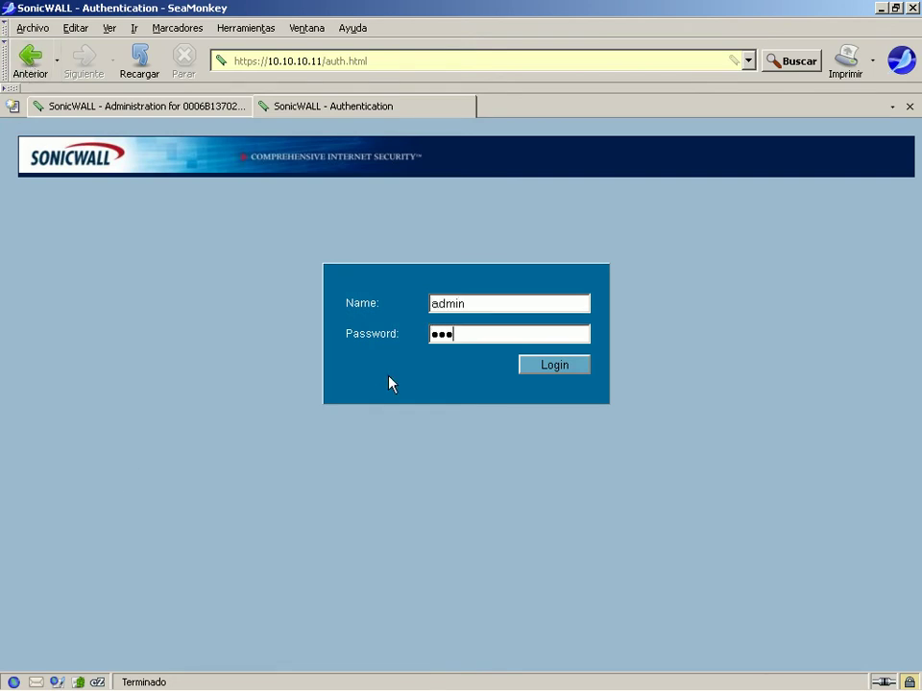
pyautogui.press('Return')
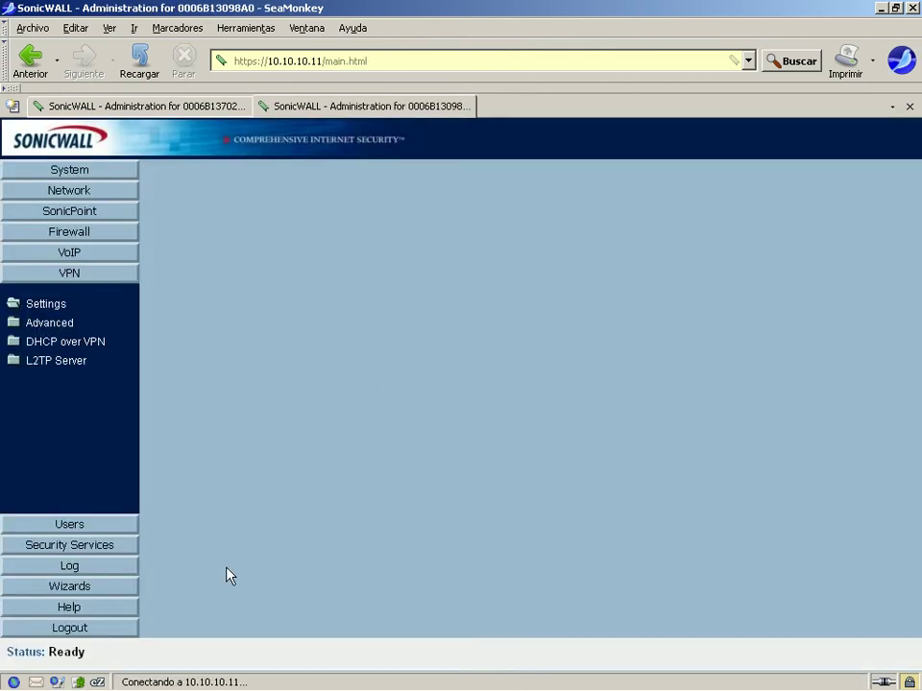
# Open Log > View and highlight VPN IKE entries 7–8 confirming the Central Phase 2 tunnel.
pyautogui.click(83, 567)
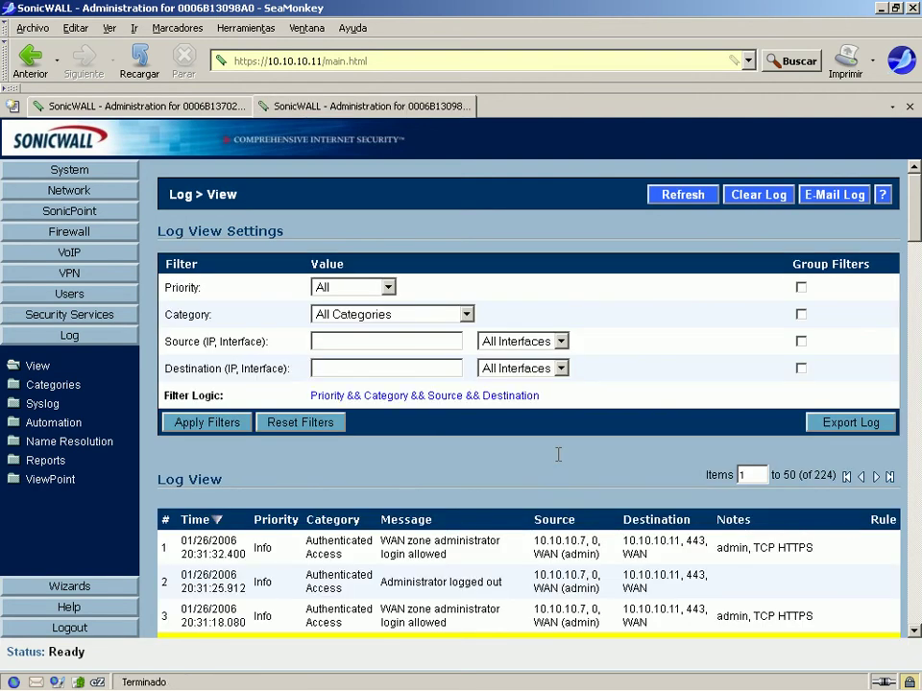
pyautogui.moveTo(915, 208); pyautogui.dragTo(916, 281)
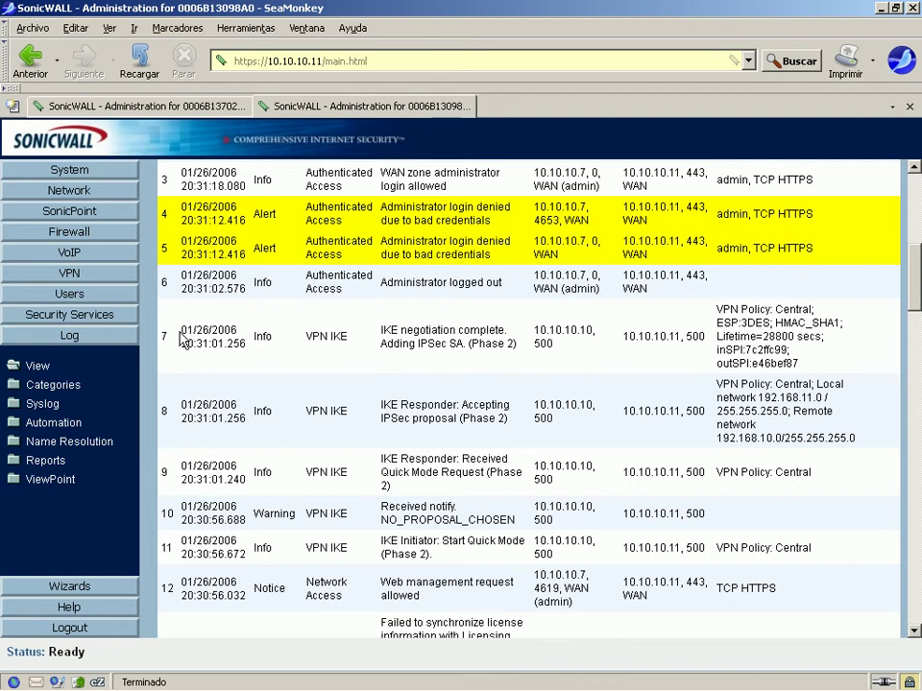
pyautogui.moveTo(182, 329); pyautogui.dragTo(442, 343)
pyautogui.moveTo(641, 380); pyautogui.dragTo(876, 455)
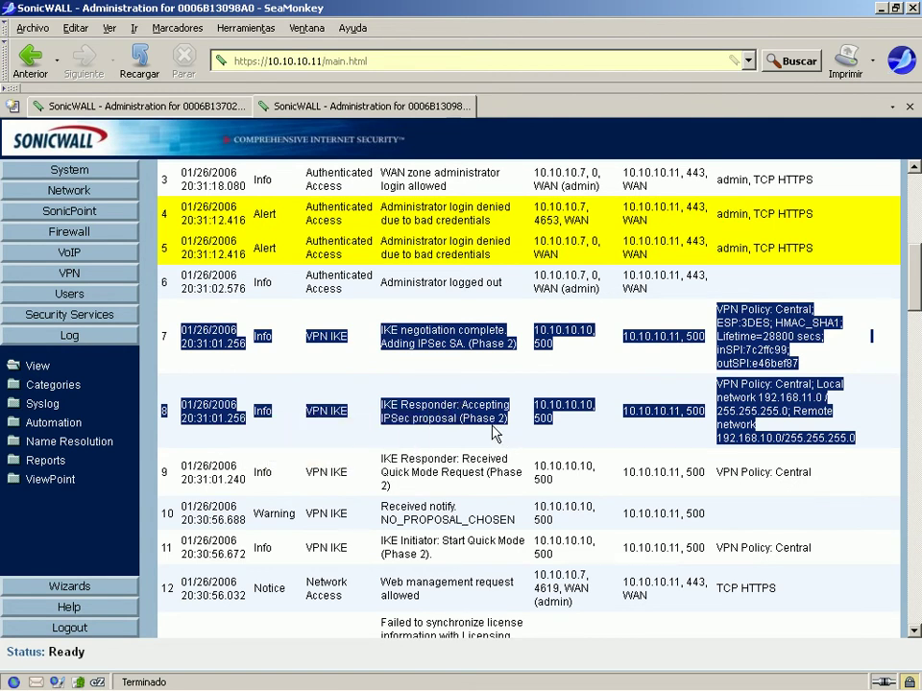
pyautogui.click(547, 380)
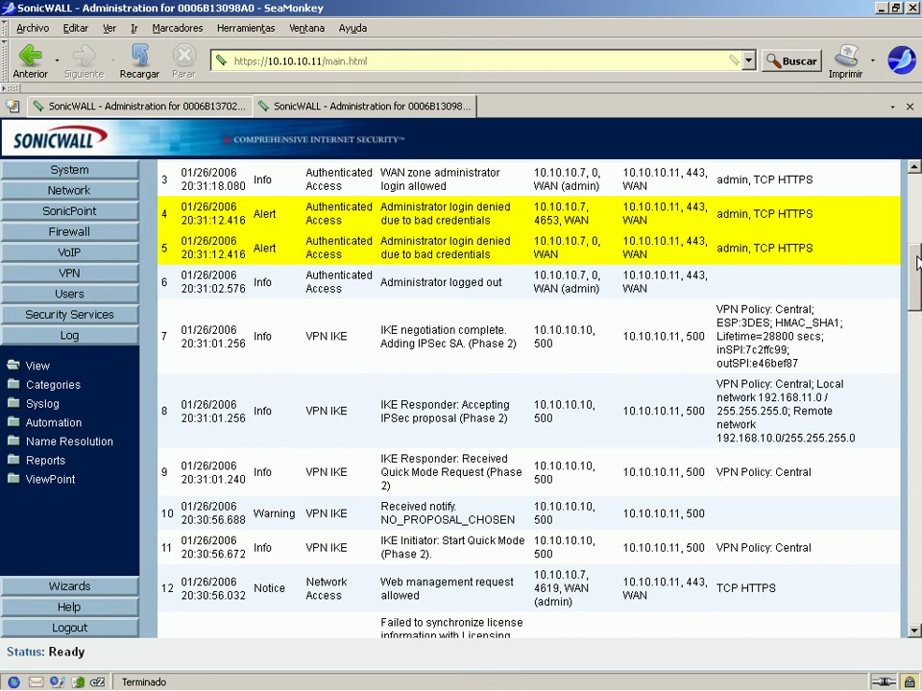
# Minimize SeaMonkey and Impress to reveal the Global VPN Client with Oficina connected to 10.10.10.10.
pyautogui.moveTo(918, 264); pyautogui.dragTo(917, 297)
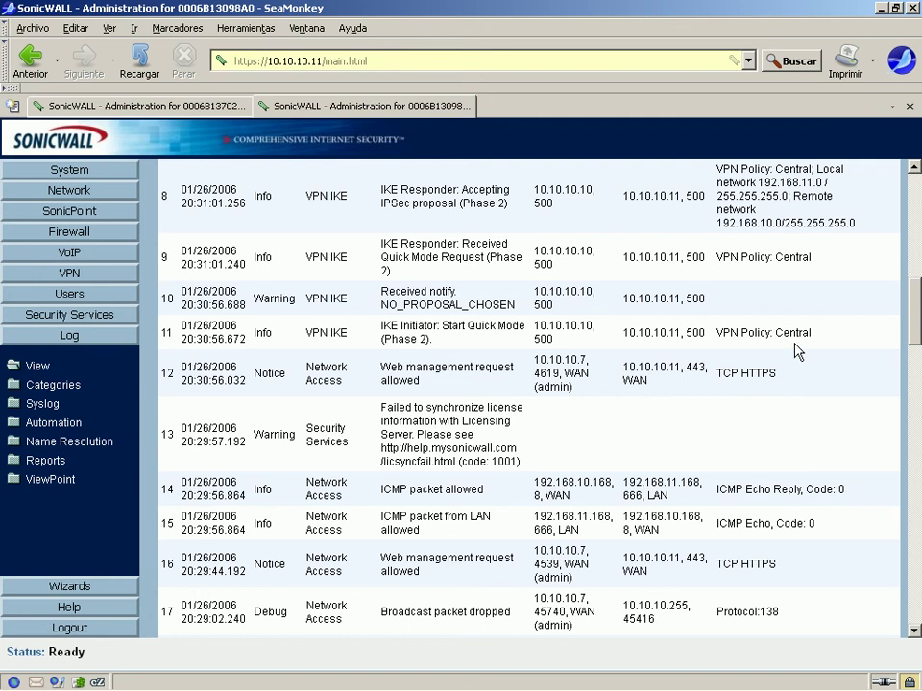
pyautogui.click(883, 9)
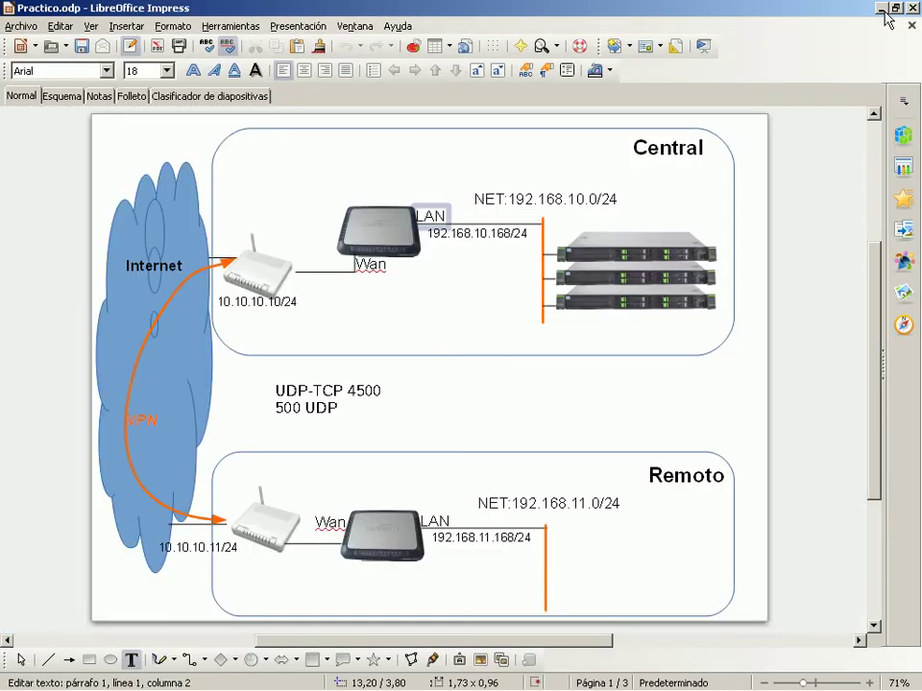
pyautogui.click(883, 9)
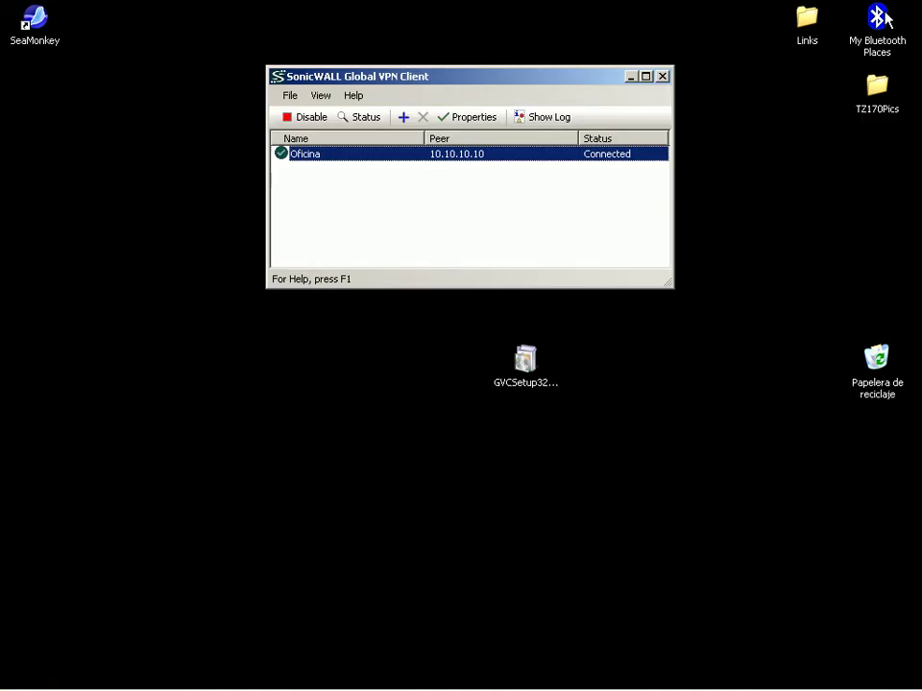